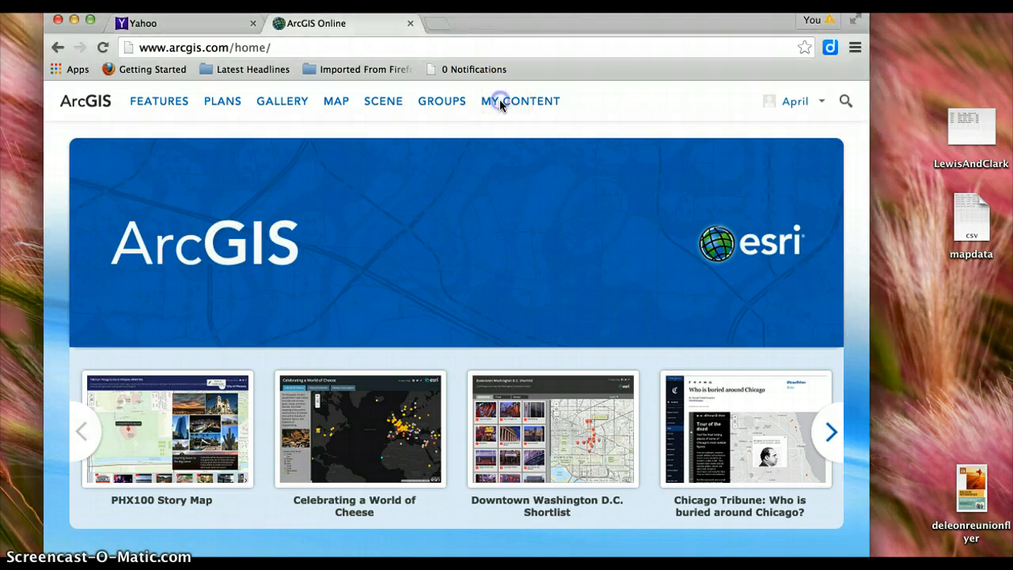
# - Open My Content and look through the list of uploaded feature layers
pyautogui.click(513, 103)
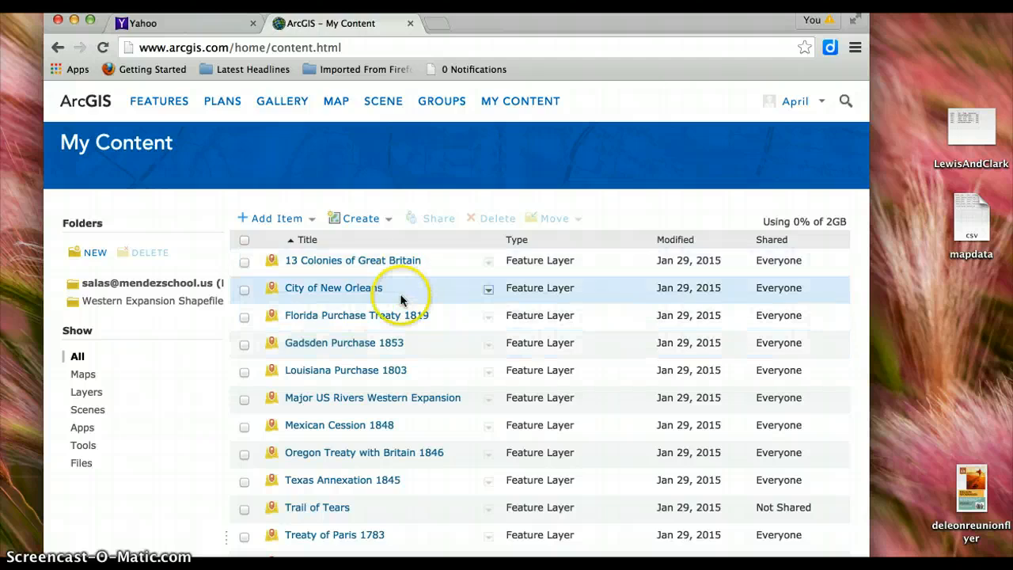
pyautogui.scroll(-3, 389, 423)
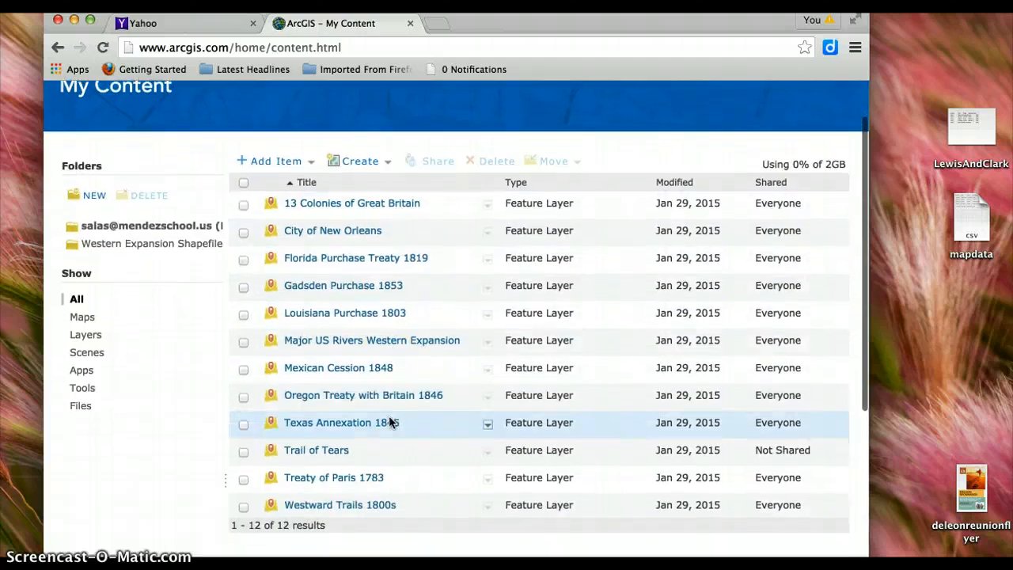
pyautogui.scroll(2, 389, 423)
pyautogui.scroll(1, 389, 416)
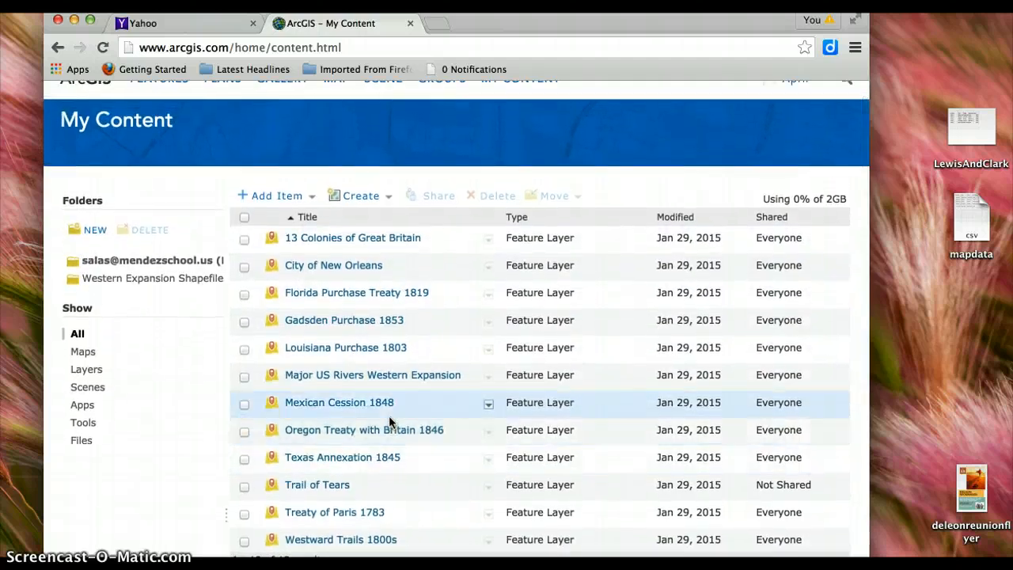
pyautogui.scroll(-1, 388, 419)
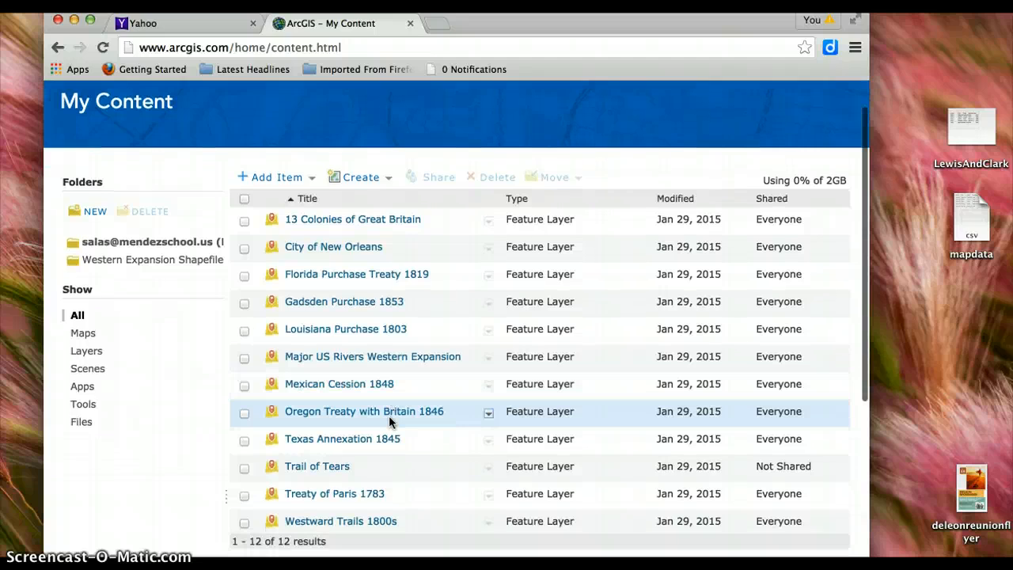
pyautogui.scroll(1, 389, 422)
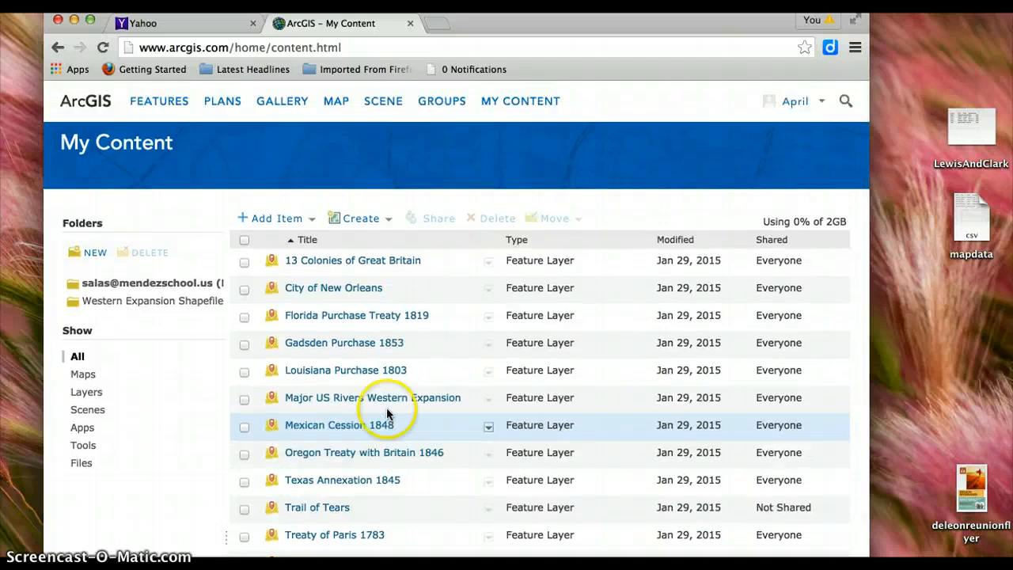
# - Open the map viewer and search ArcGIS Online for layers matching "13 colonies" within the map area
pyautogui.click(335, 110)
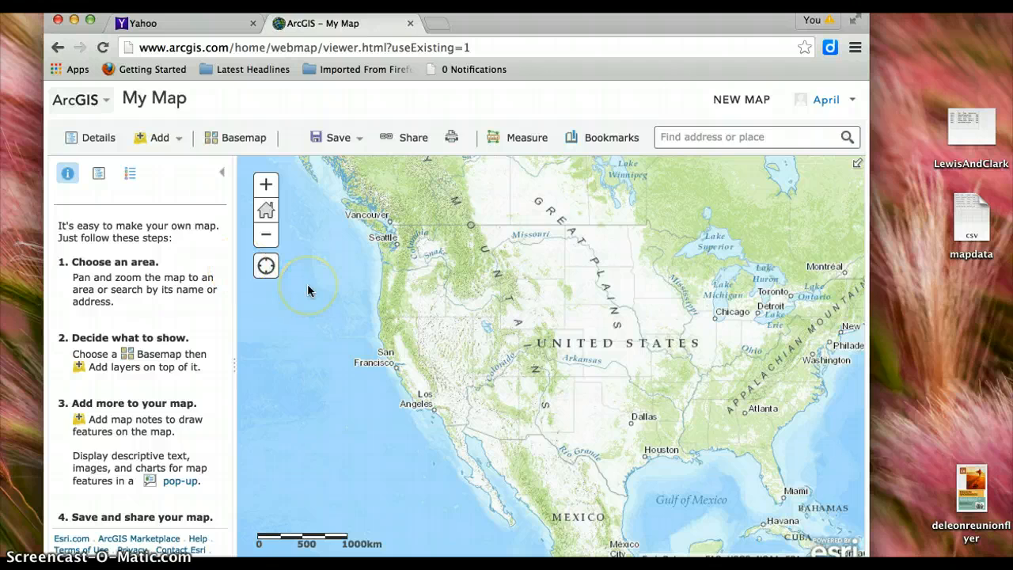
pyautogui.click(266, 268)
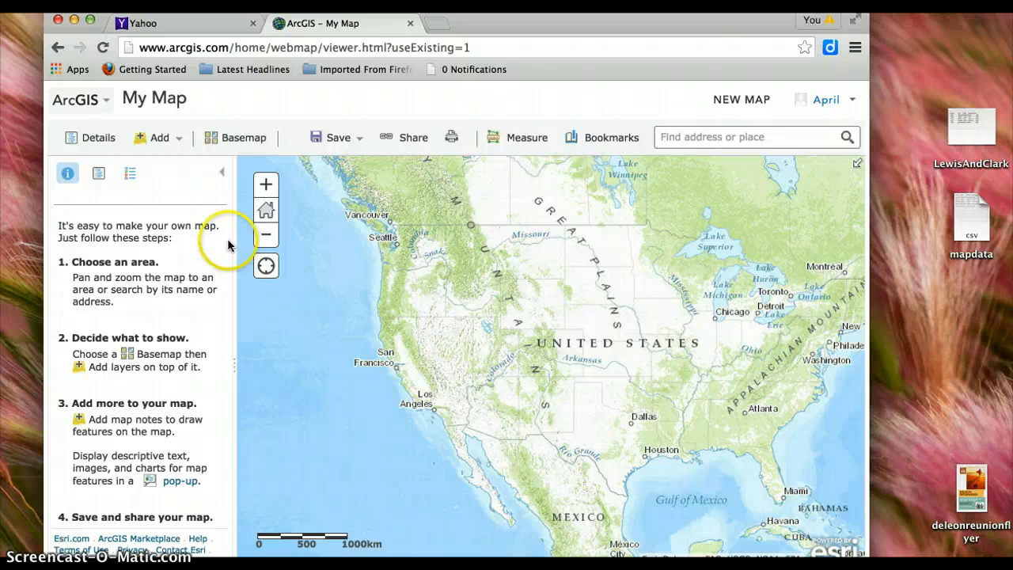
pyautogui.click(168, 143)
pyautogui.click(170, 162)
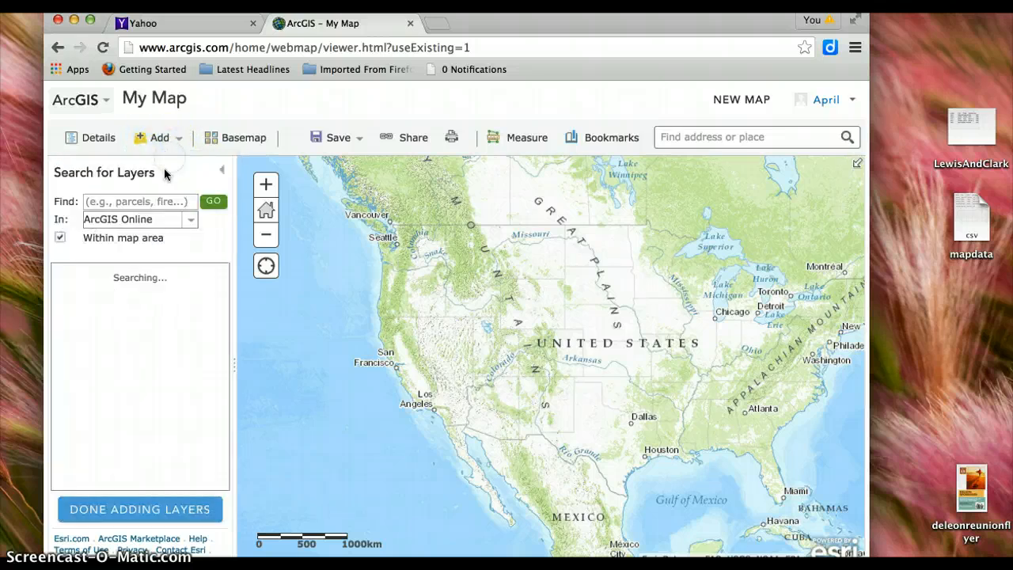
pyautogui.click(150, 201)
pyautogui.write('13 colonies')
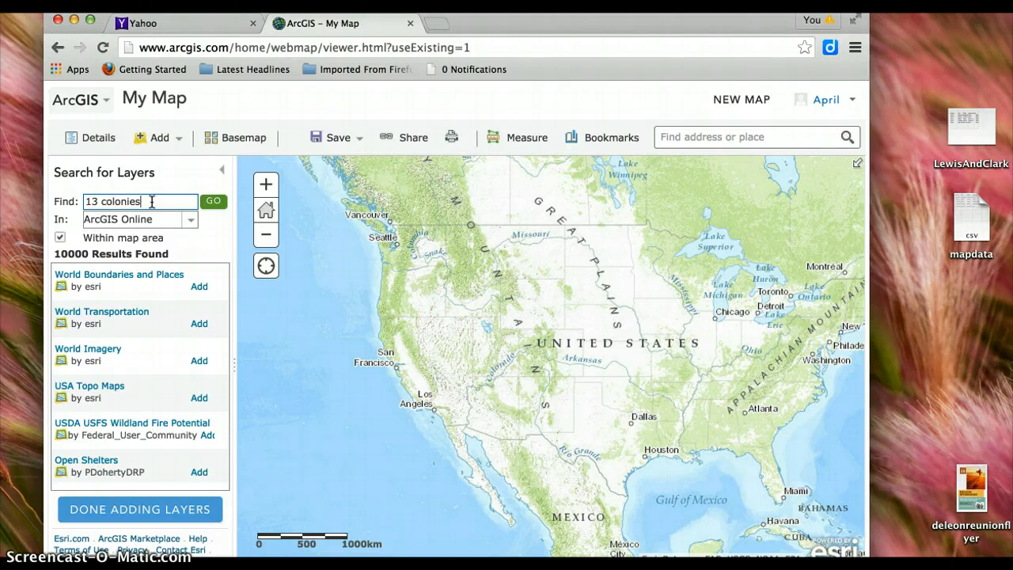
pyautogui.press('Return')
# - Add the "13 Colonies of Great Britain" layer from the search results to the map
pyautogui.click(100, 286)
pyautogui.click(126, 340)
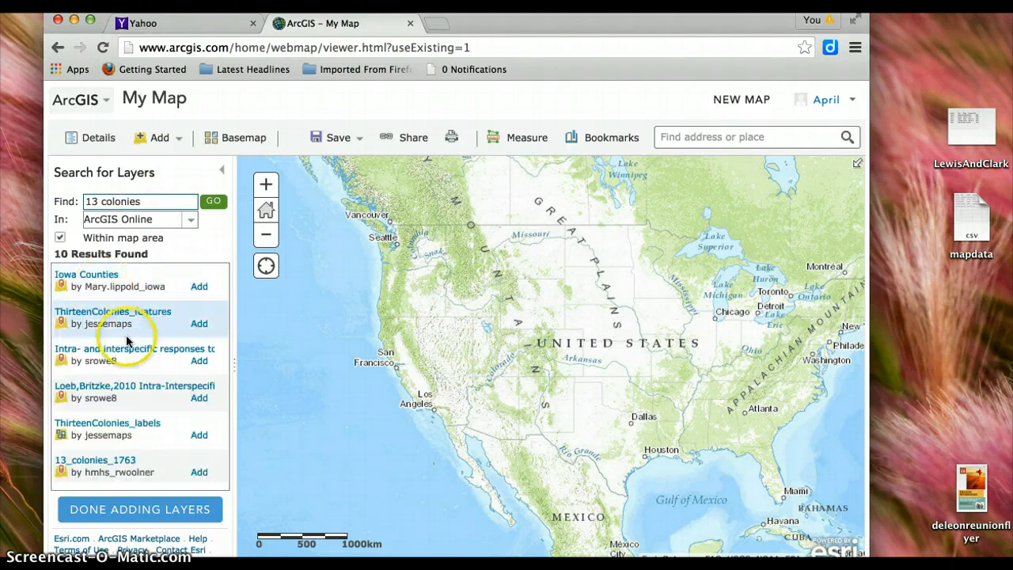
pyautogui.scroll(-3, 126, 356)
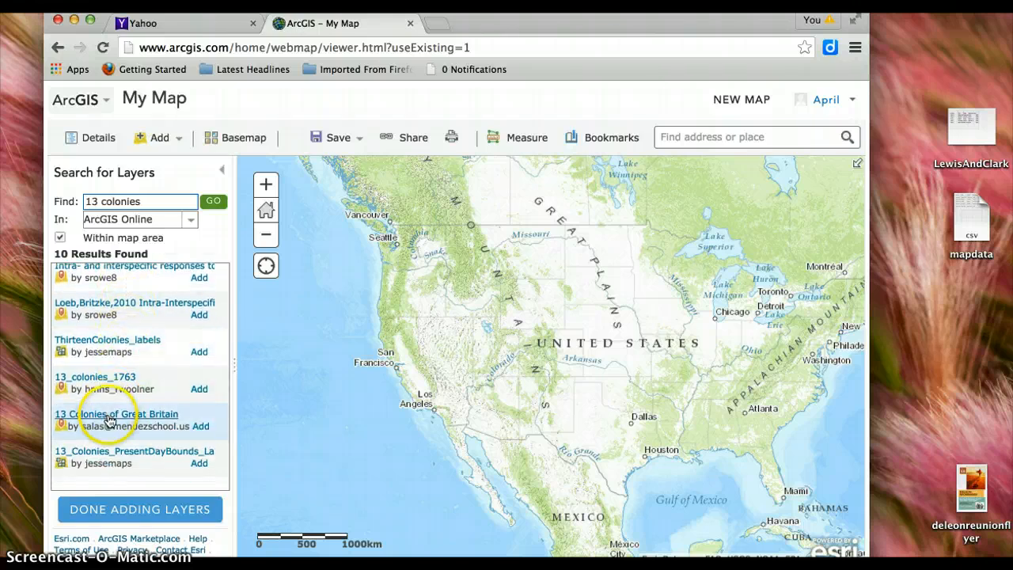
pyautogui.click(109, 421)
pyautogui.click(201, 427)
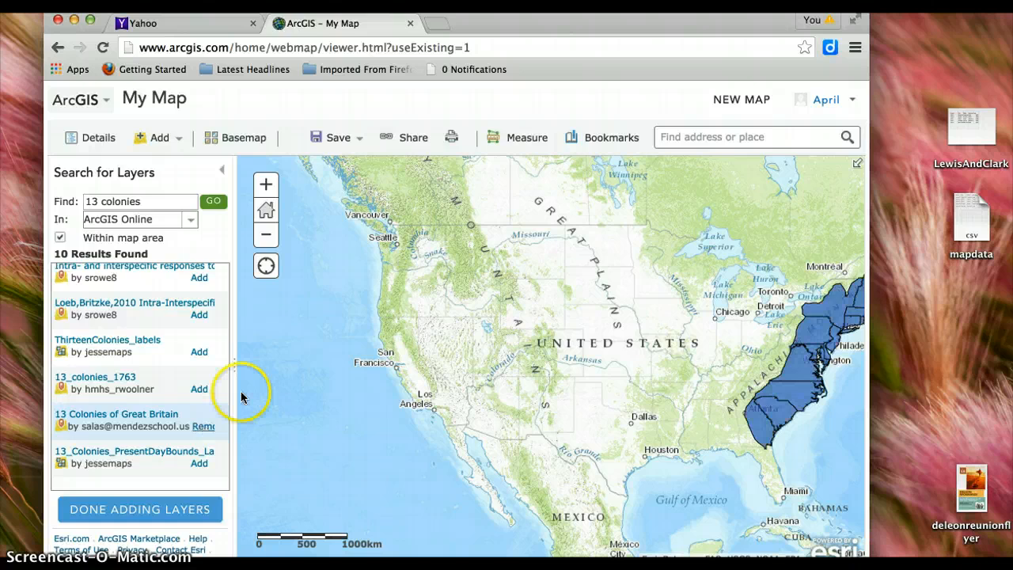
pyautogui.moveTo(572, 339); pyautogui.dragTo(407, 365)
# - Show the map's contents and open the symbol settings of the 13 Colonies of Great Britain layer
pyautogui.click(88, 138)
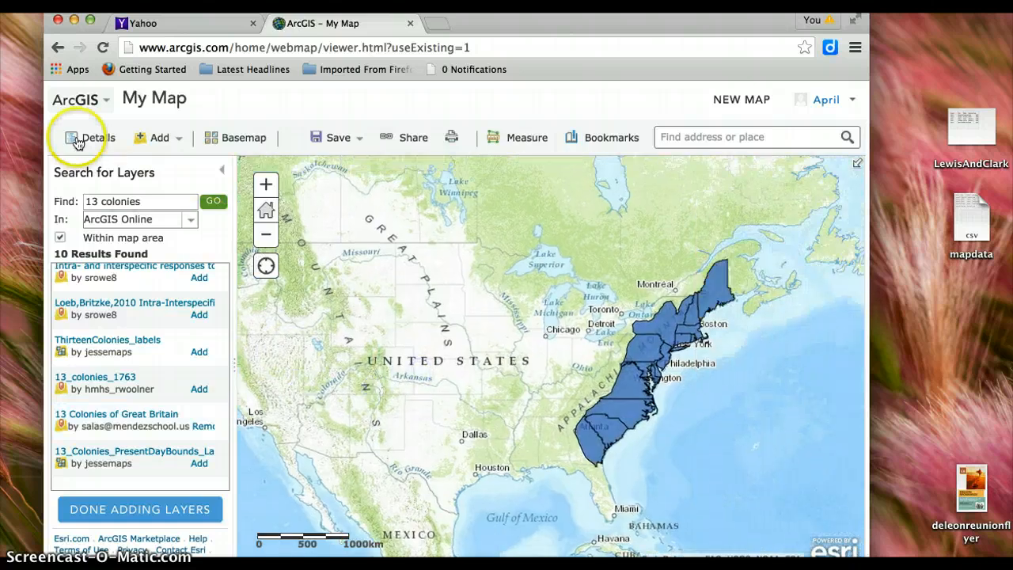
pyautogui.click(99, 178)
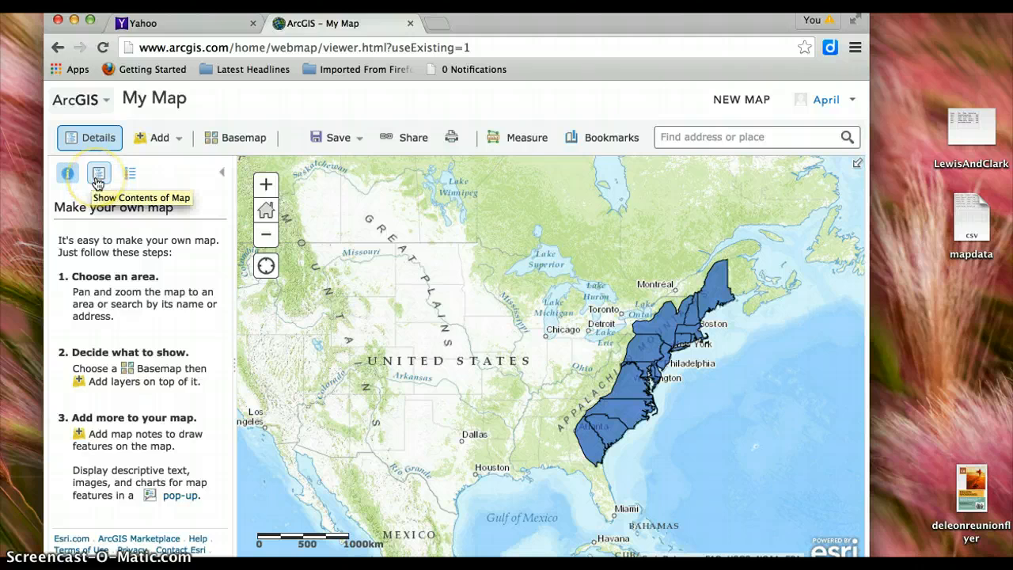
pyautogui.click(98, 180)
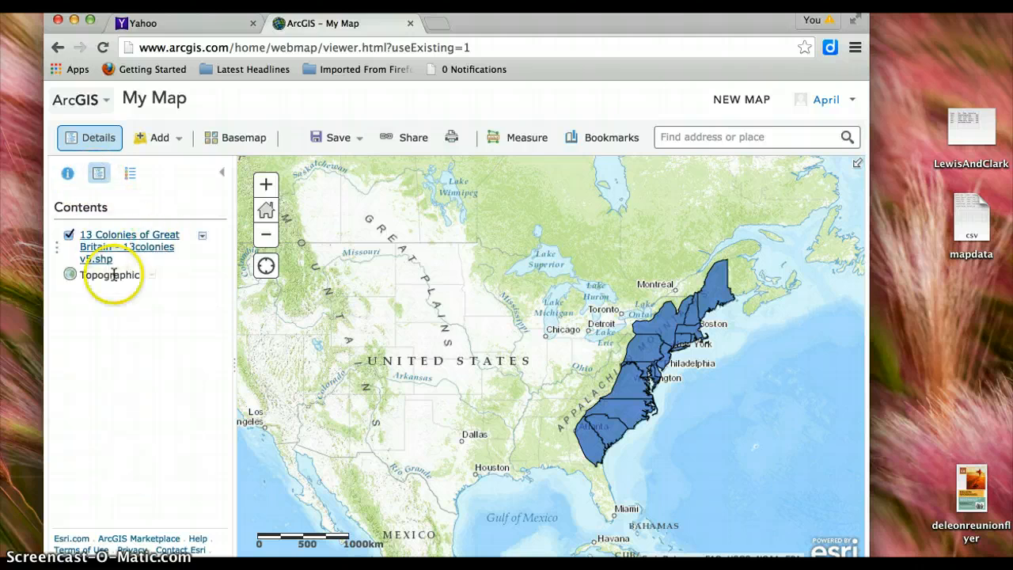
pyautogui.click(202, 236)
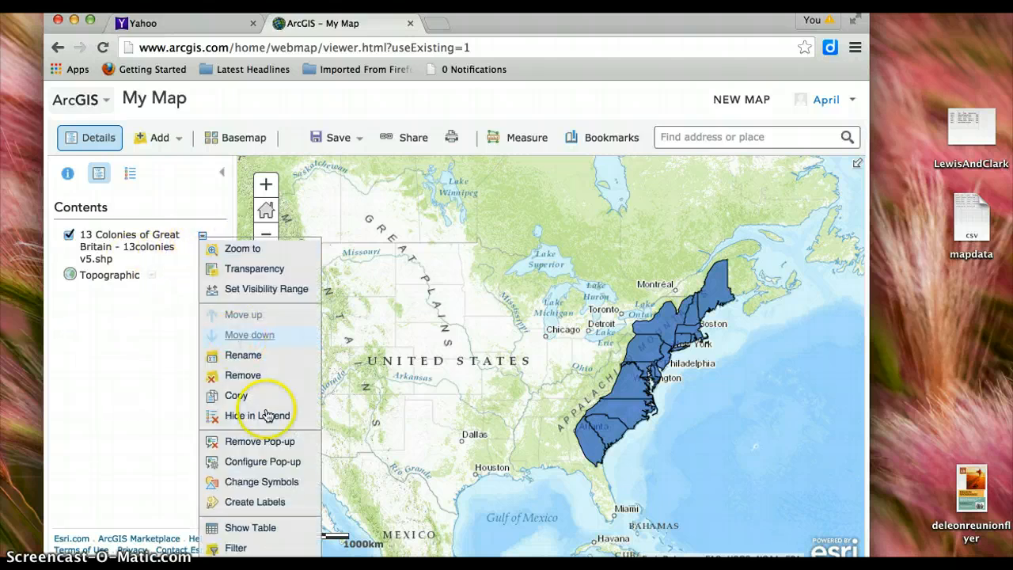
pyautogui.click(274, 482)
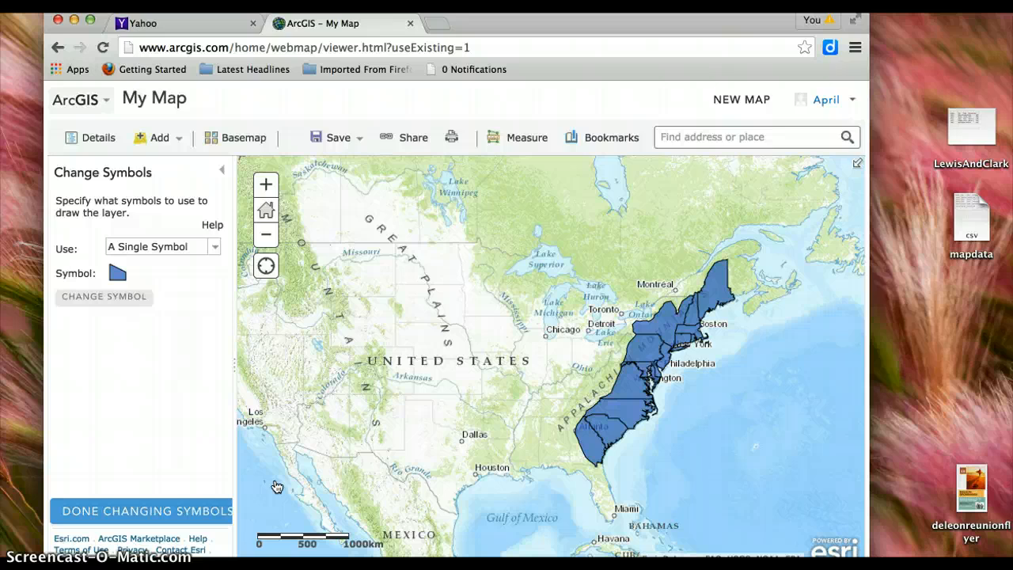
# - Style the 13 Colonies layer with Unique Symbols based on the ECONOMICS field
pyautogui.click(158, 248)
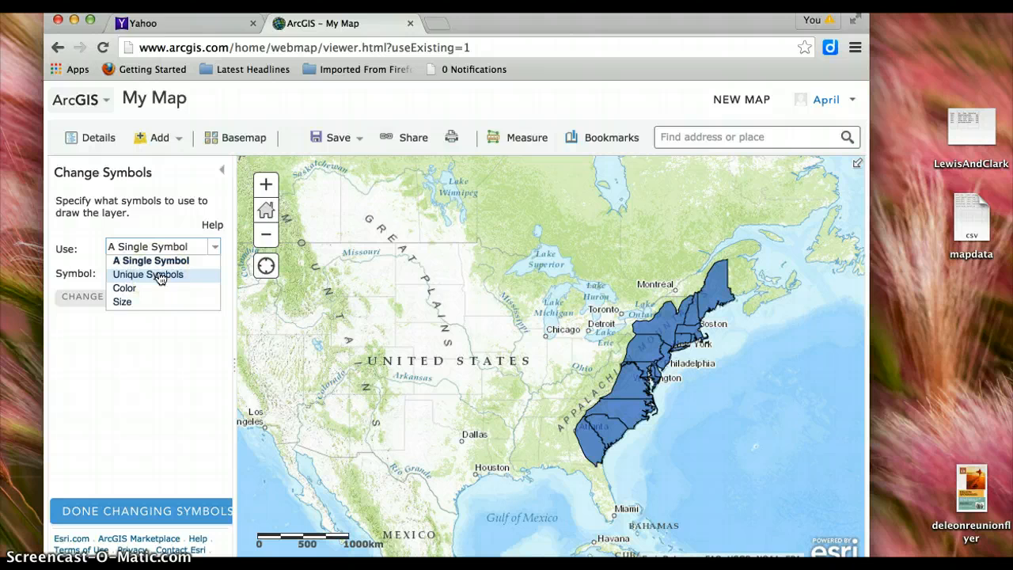
pyautogui.click(161, 275)
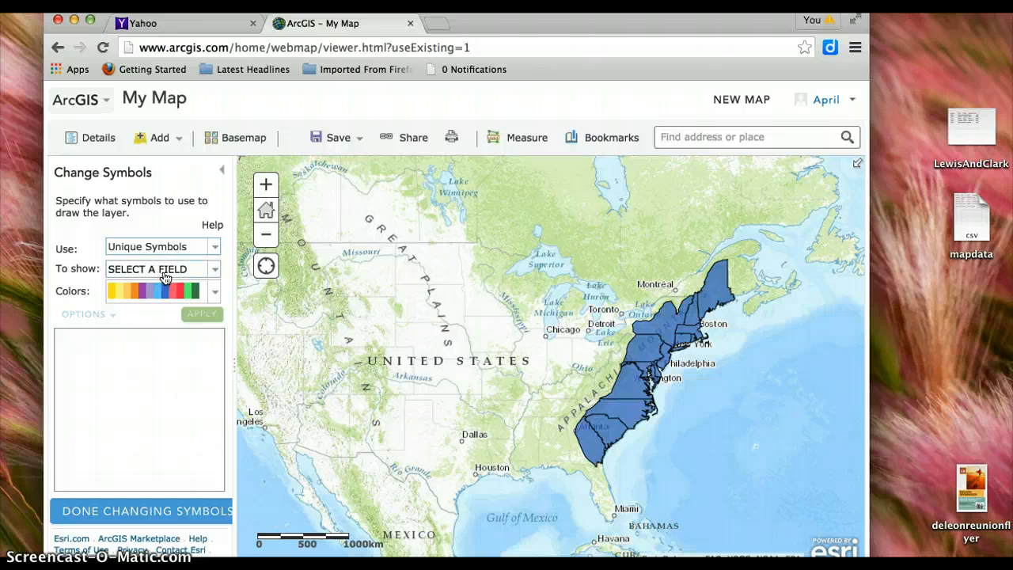
pyautogui.click(169, 269)
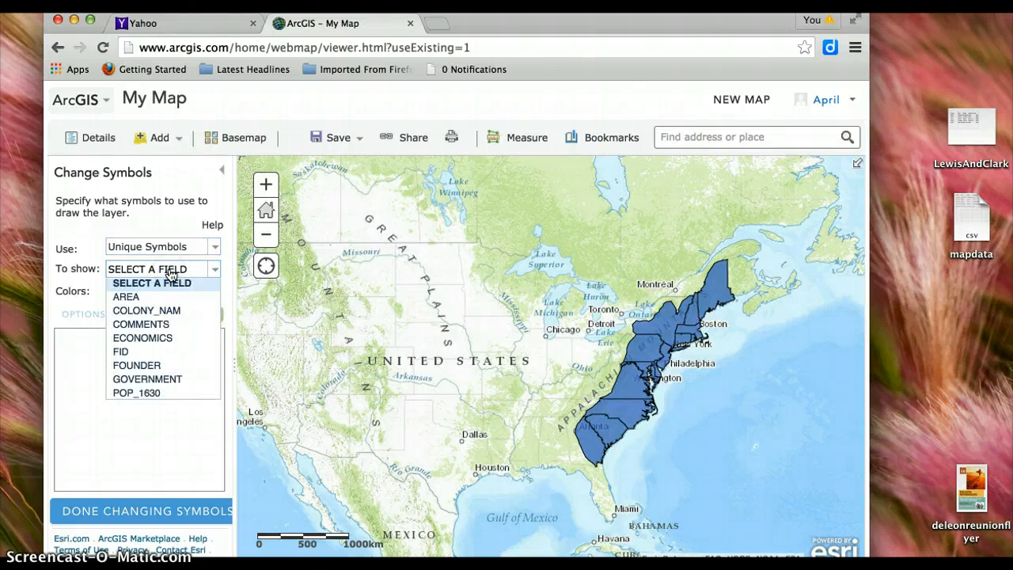
pyautogui.click(150, 340)
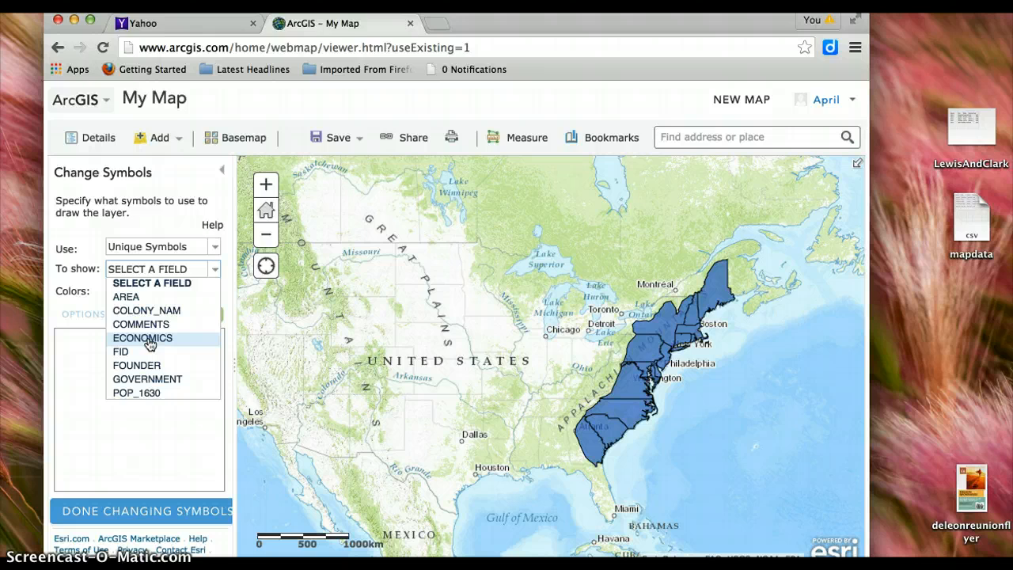
pyautogui.click(149, 342)
pyautogui.click(153, 322)
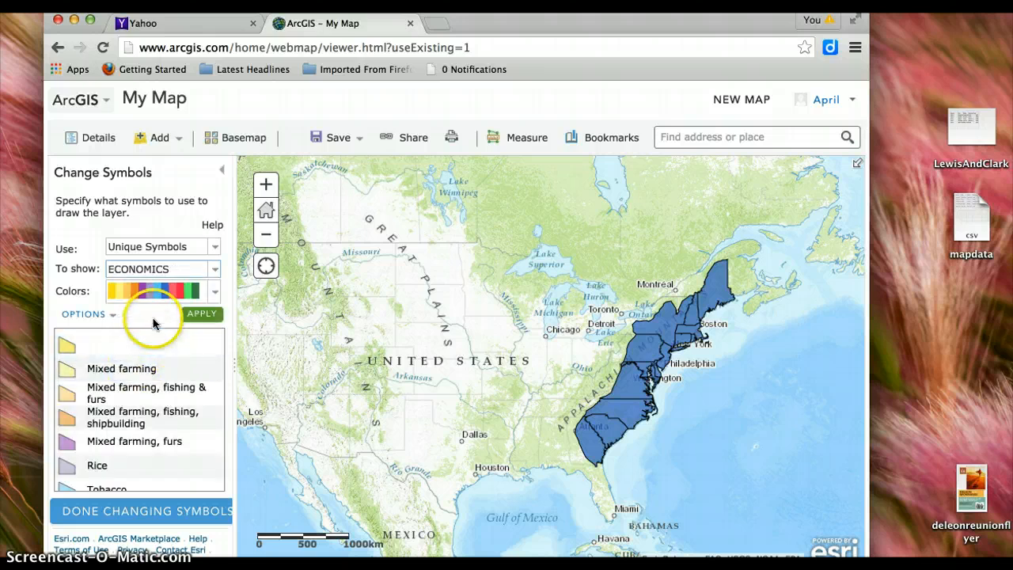
# - Choose the second color ramp, with dark blue, orange and red tones, and apply it to the 13 Colonies layer
pyautogui.click(214, 291)
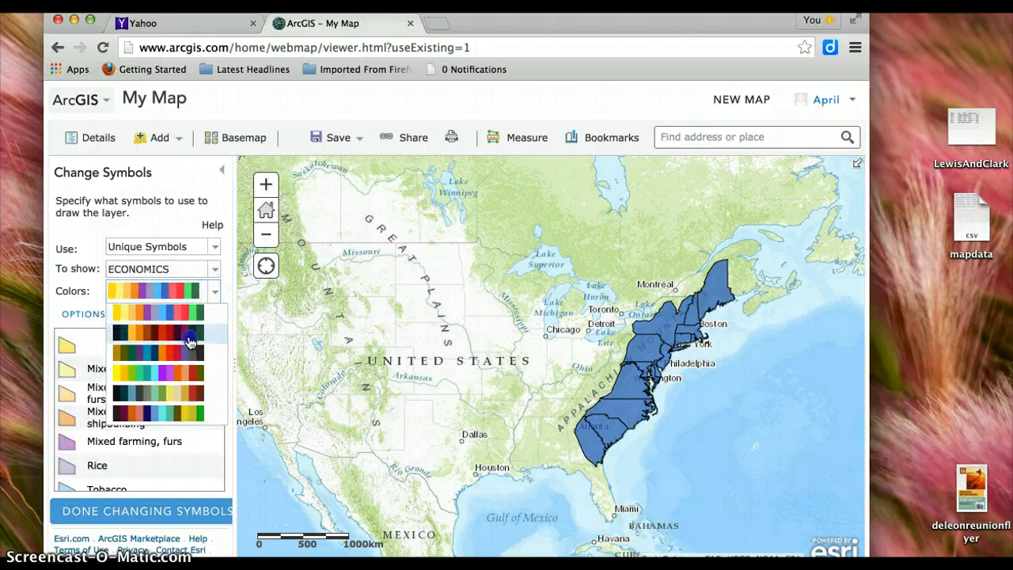
pyautogui.click(190, 340)
pyautogui.click(202, 314)
pyautogui.click(110, 351)
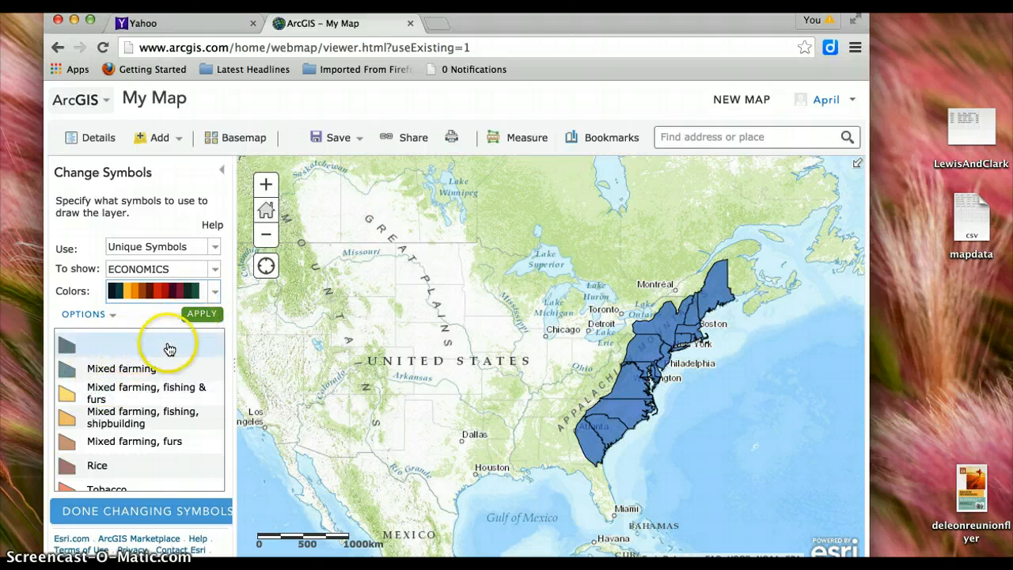
pyautogui.click(202, 314)
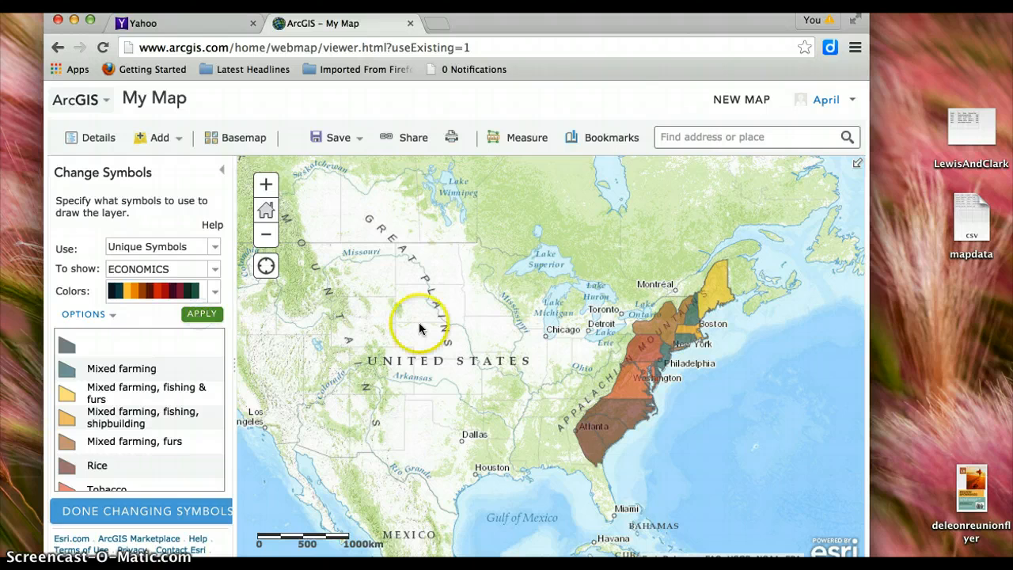
# - Return to the map's contents and set the 13 Colonies layer's transparency to 0% (opaque)
pyautogui.click(266, 184)
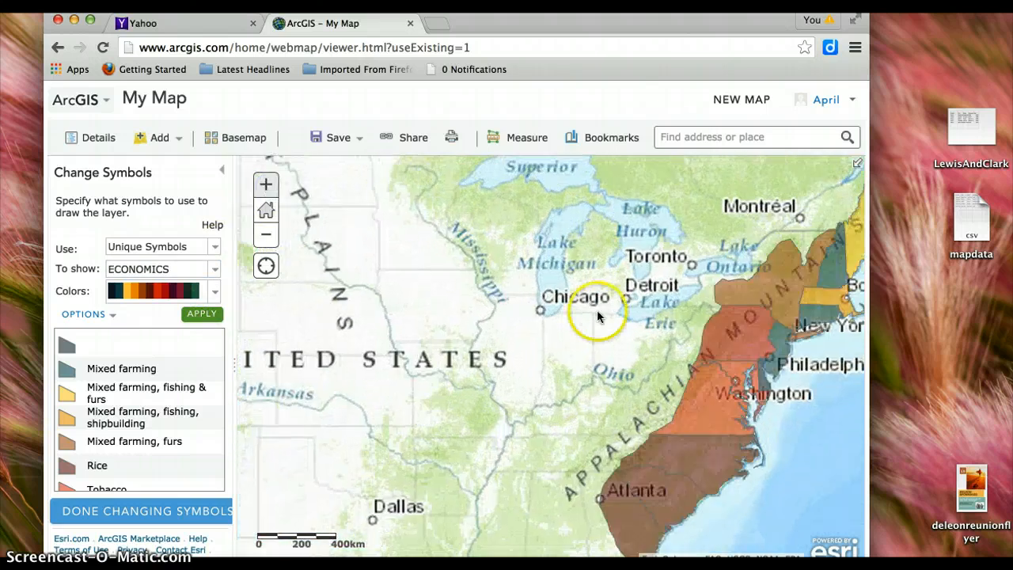
pyautogui.moveTo(596, 315); pyautogui.dragTo(469, 326)
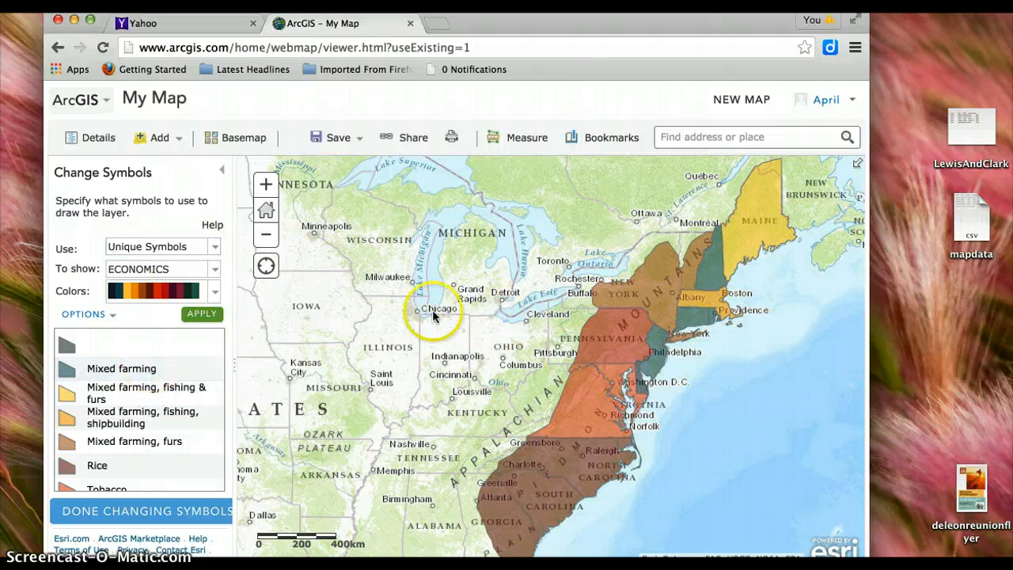
pyautogui.click(106, 147)
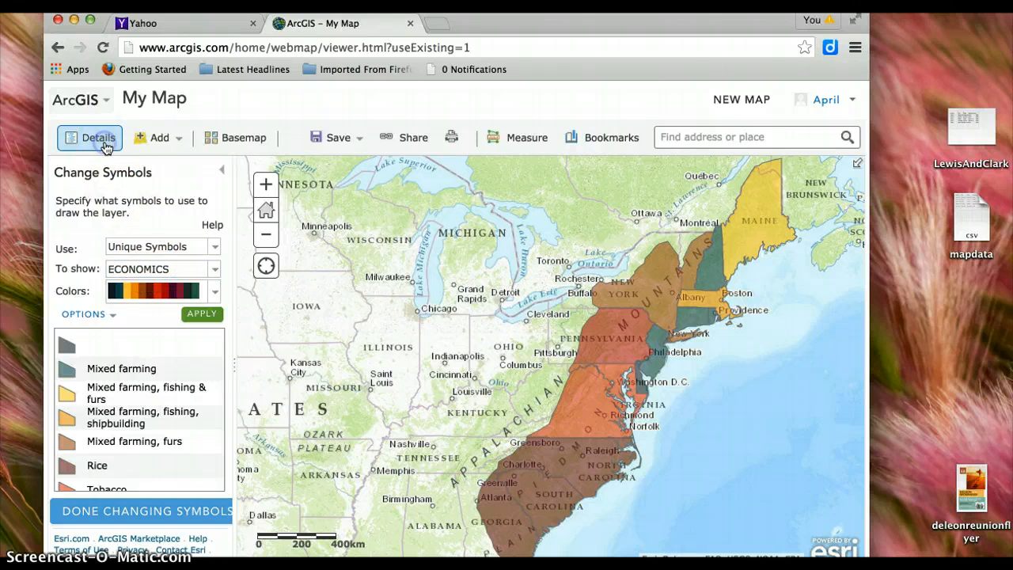
pyautogui.click(201, 236)
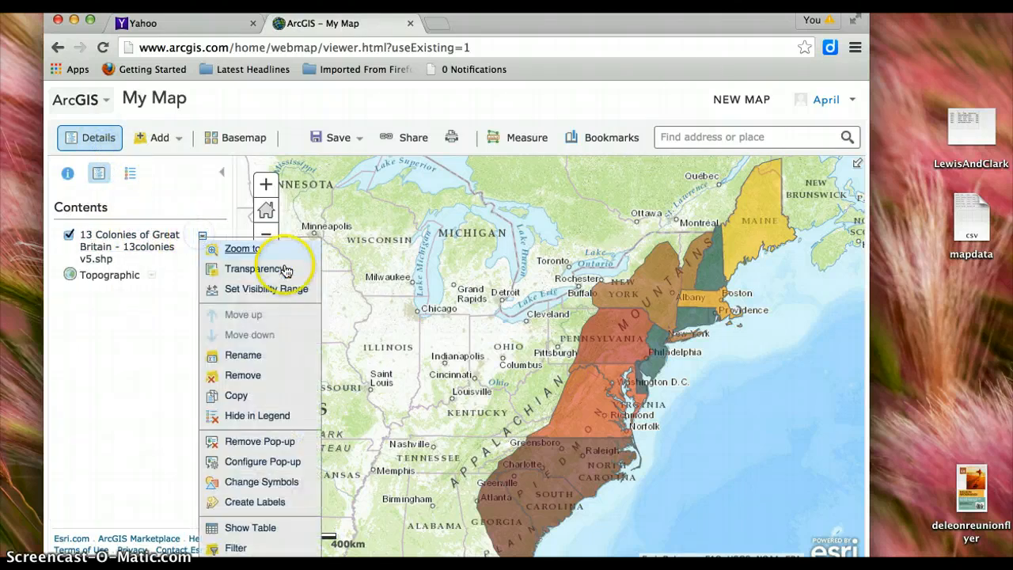
pyautogui.click(253, 268)
pyautogui.click(377, 291)
pyautogui.moveTo(377, 291); pyautogui.dragTo(343, 301)
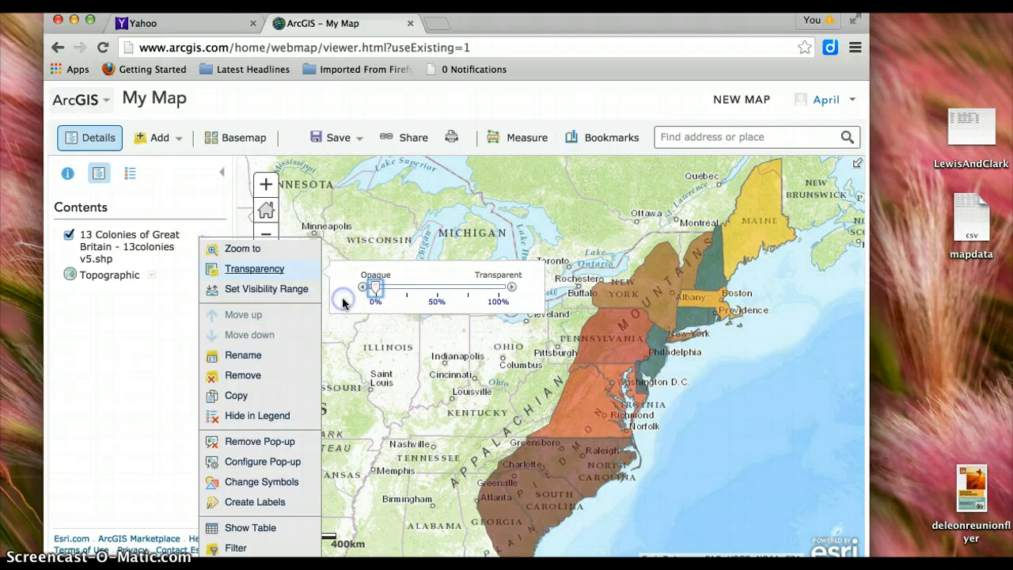
pyautogui.click(340, 228)
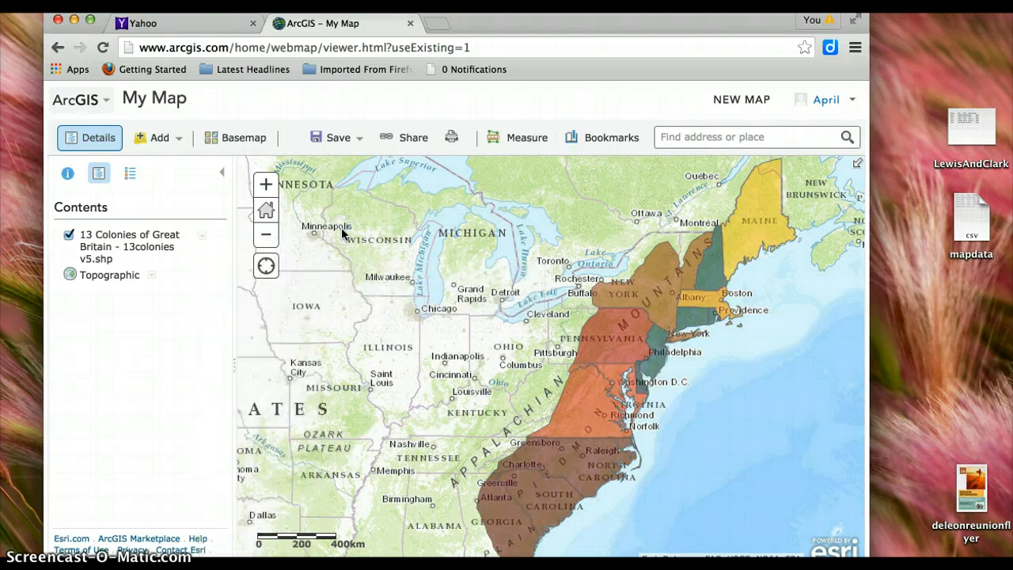
pyautogui.click(449, 355)
# - Change the basemap to Terrain with Labels
pyautogui.click(242, 140)
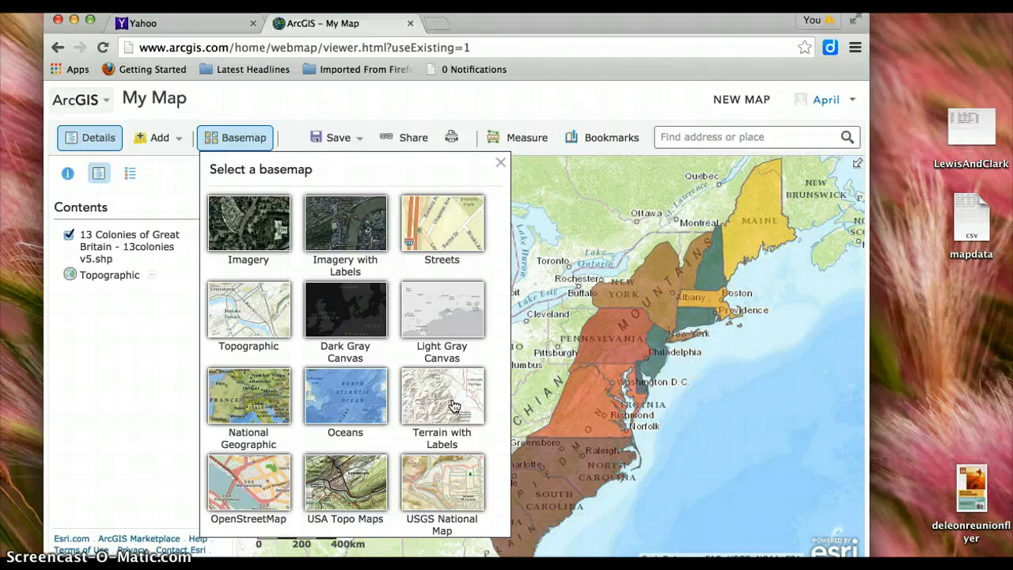
pyautogui.click(454, 405)
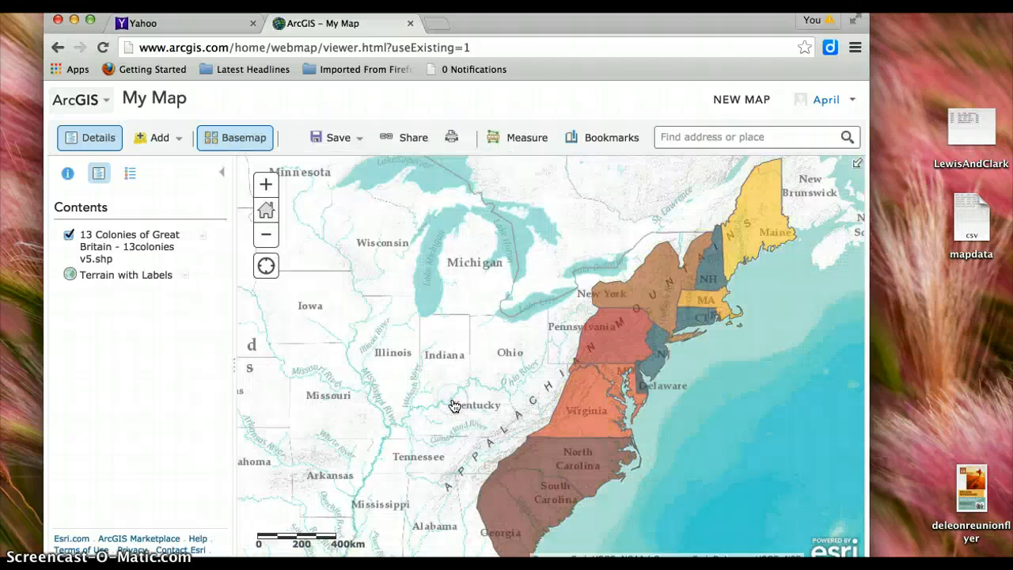
pyautogui.click(266, 234)
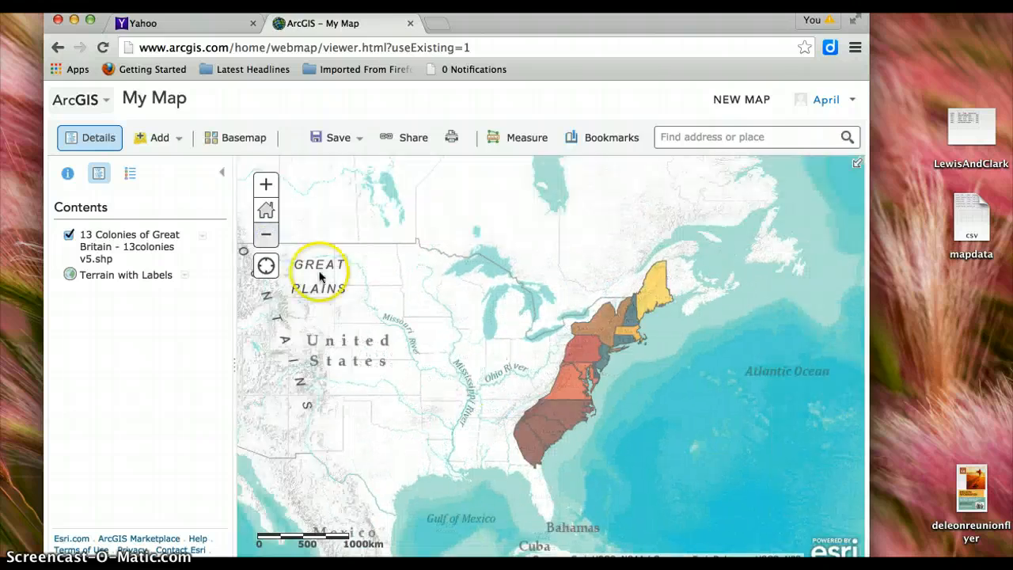
pyautogui.moveTo(423, 389); pyautogui.dragTo(504, 389)
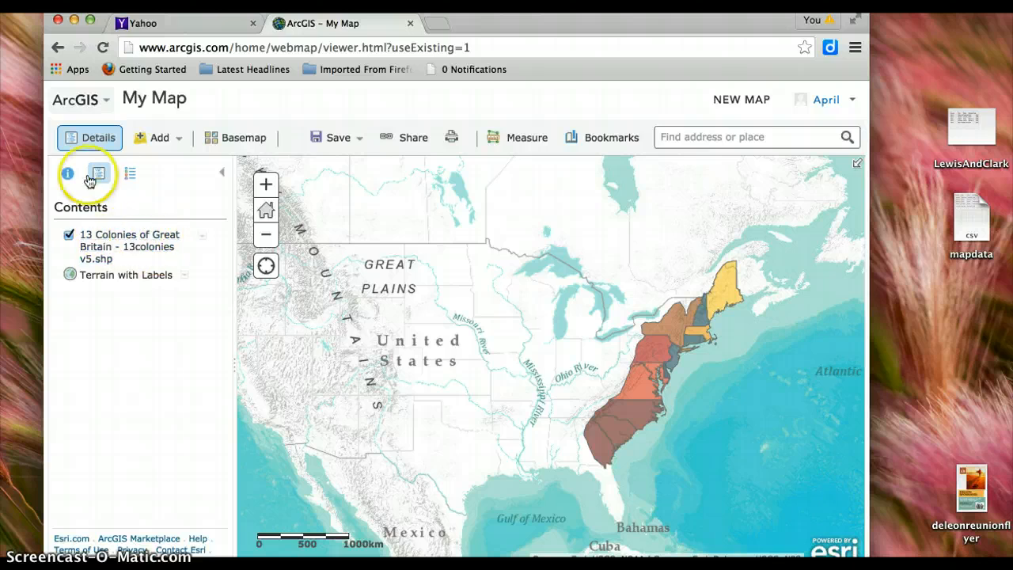
# - Label the 13 Colonies layer's features with their STATE_NAME values and check the labels at a closer map scale
pyautogui.click(202, 237)
pyautogui.click(274, 501)
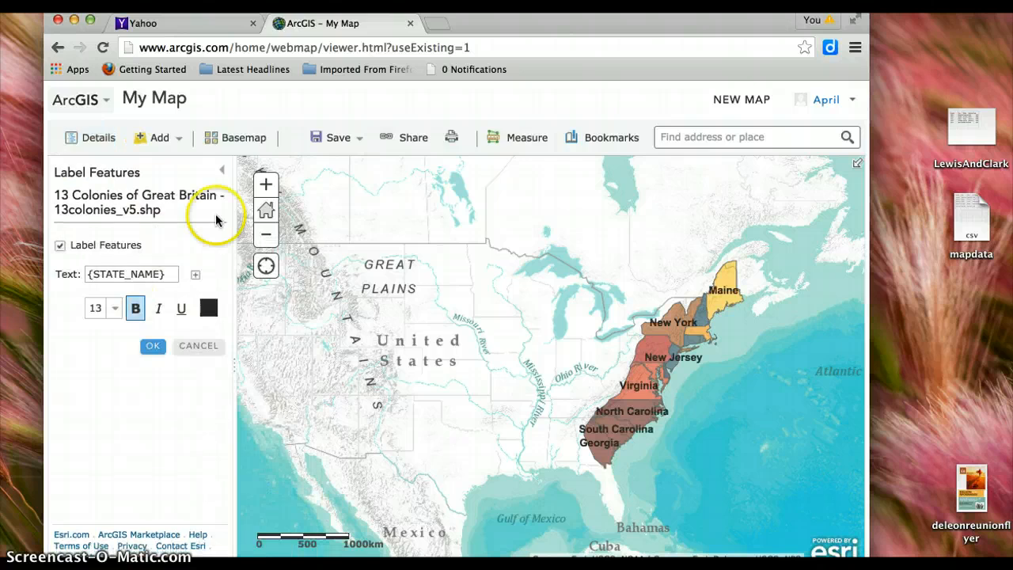
pyautogui.click(265, 184)
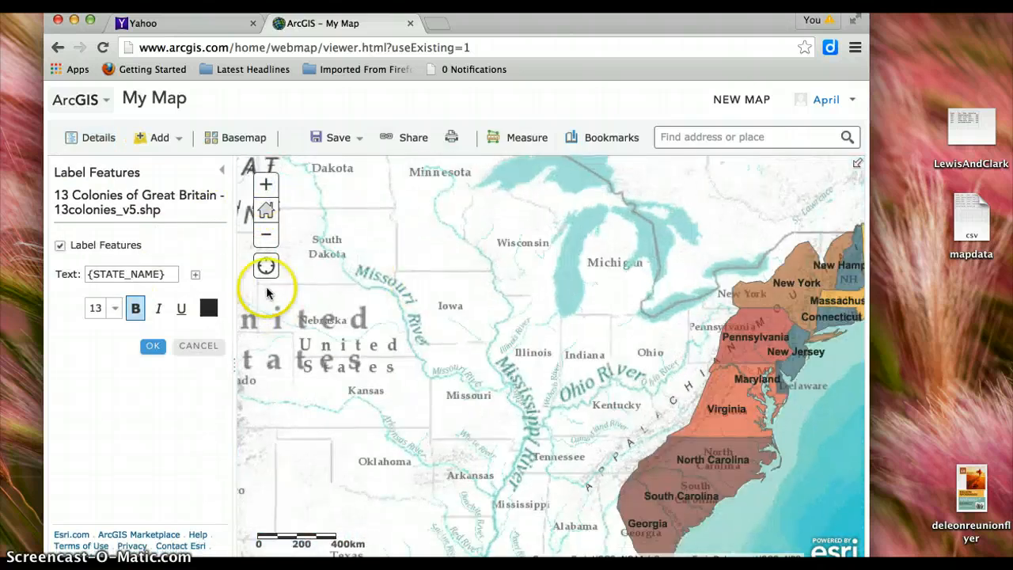
pyautogui.click(266, 236)
pyautogui.moveTo(464, 309); pyautogui.dragTo(451, 329)
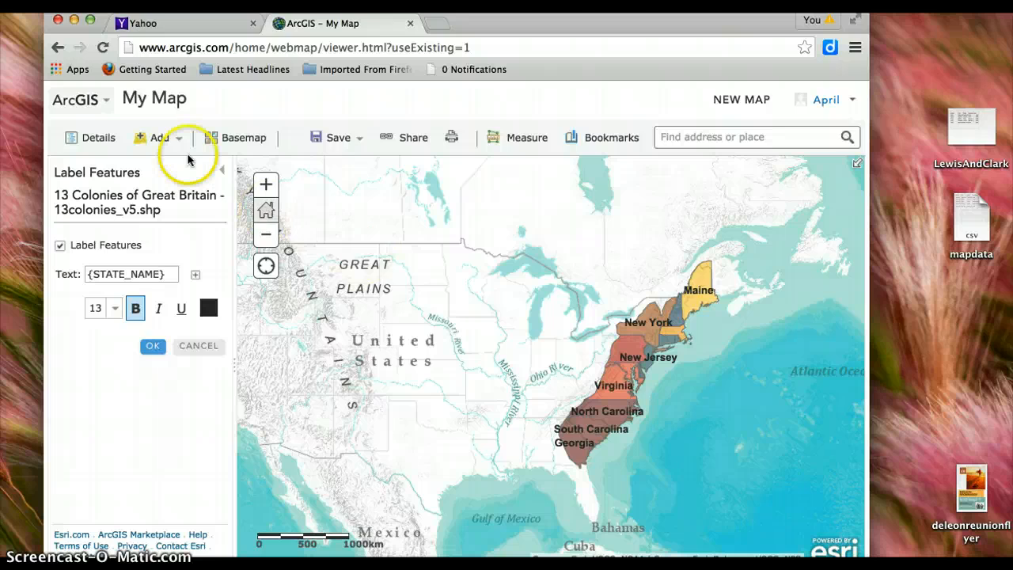
# - Search ArcGIS Online for "texas annexation" layers and add the second Texas Annexation 1845 result to the map
pyautogui.click(161, 139)
pyautogui.click(166, 164)
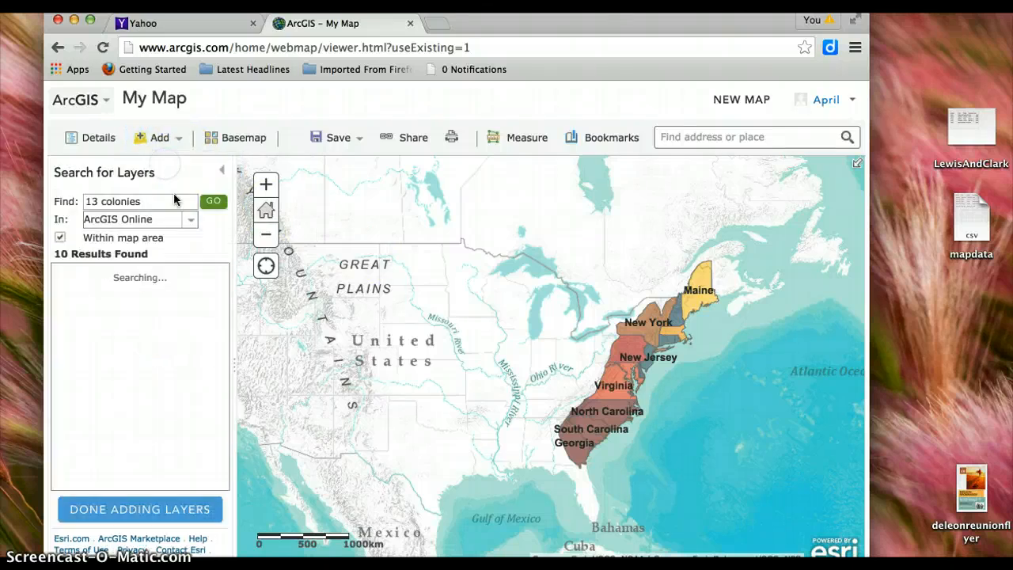
pyautogui.click(160, 198)
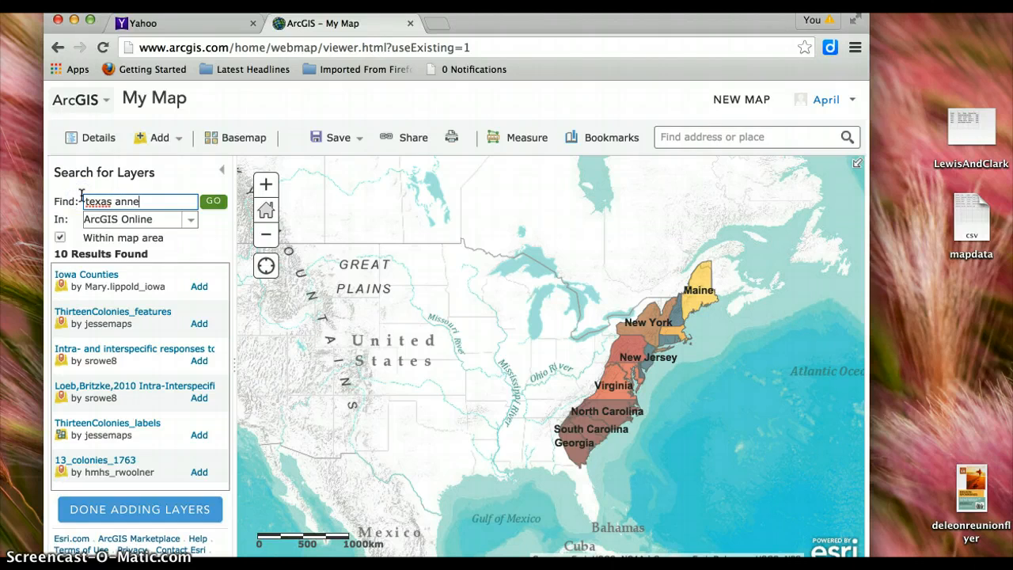
pyautogui.press('Return')
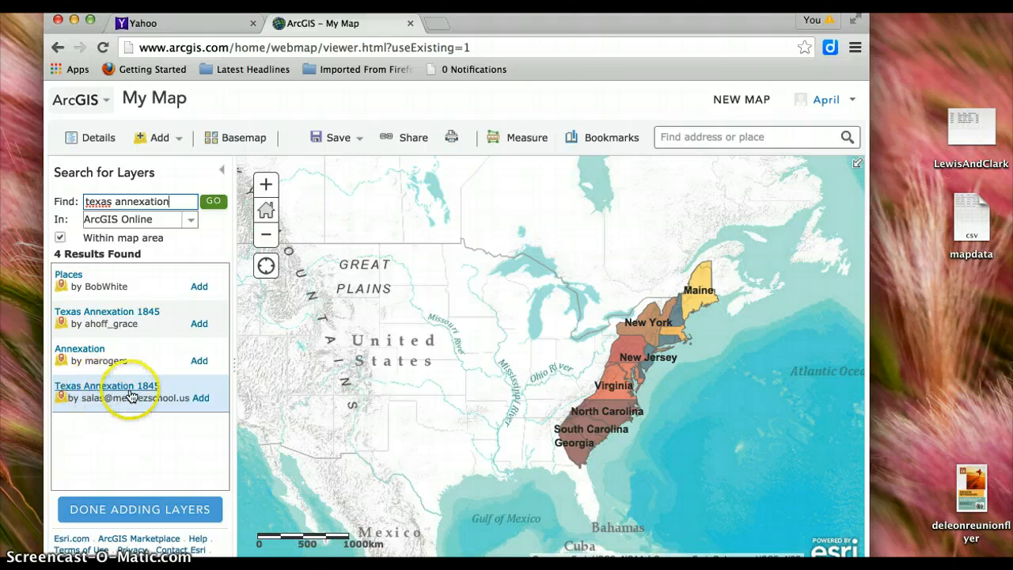
pyautogui.click(198, 398)
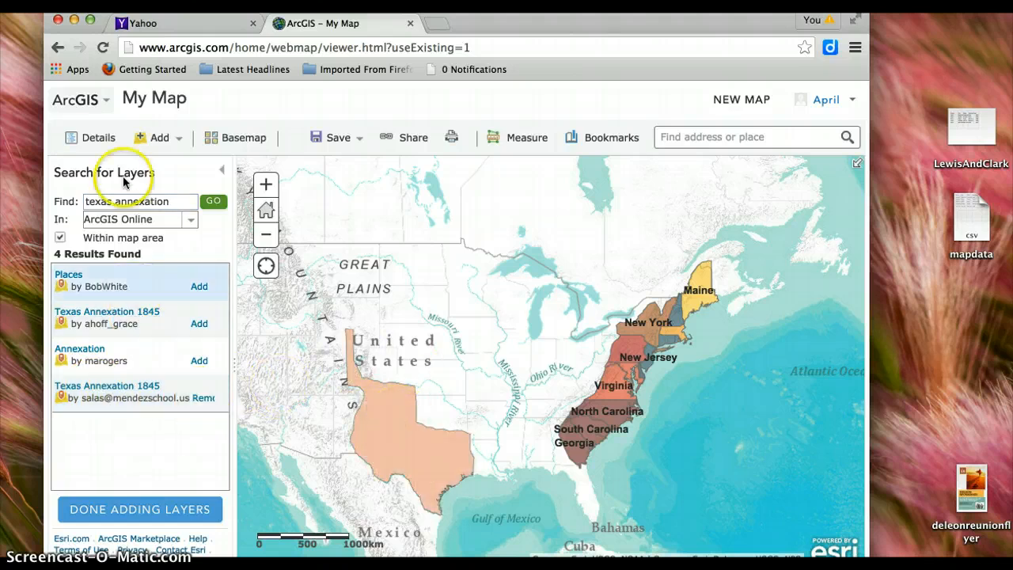
# - Label the Texas Annexation 1845 layer's features with their NAME values and return to the map's contents
pyautogui.click(96, 137)
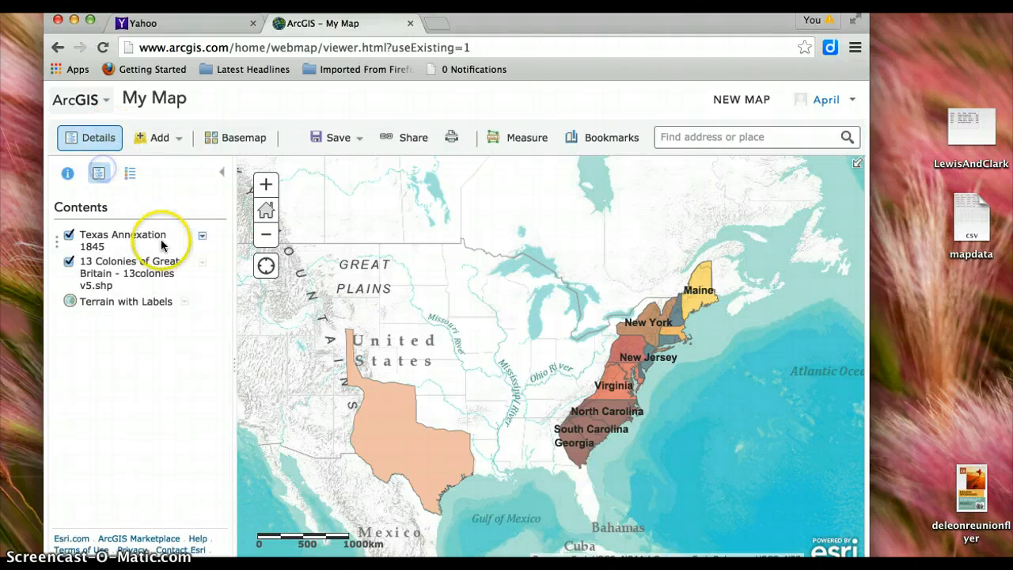
pyautogui.click(203, 235)
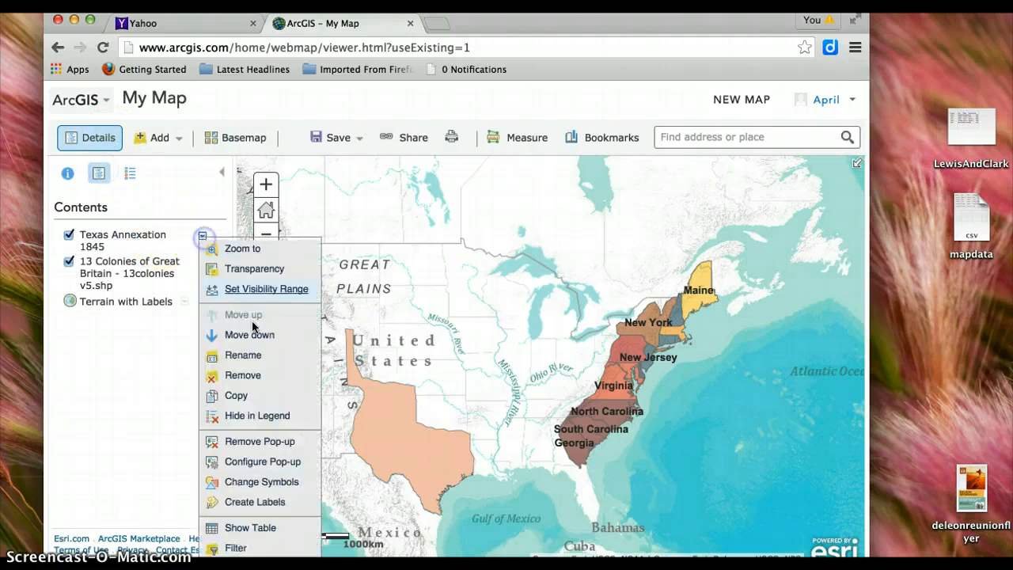
pyautogui.click(261, 504)
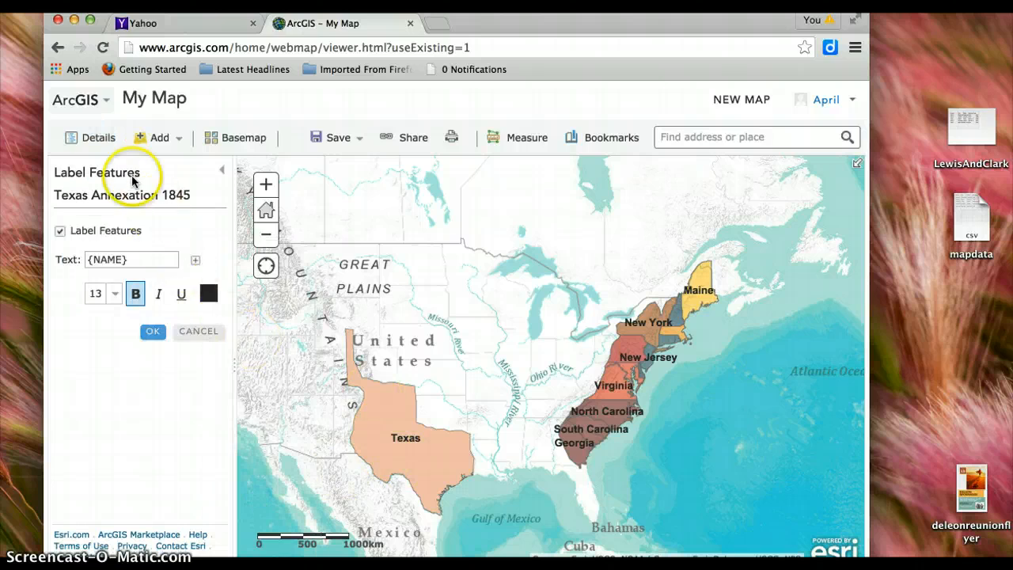
pyautogui.click(87, 137)
pyautogui.click(96, 173)
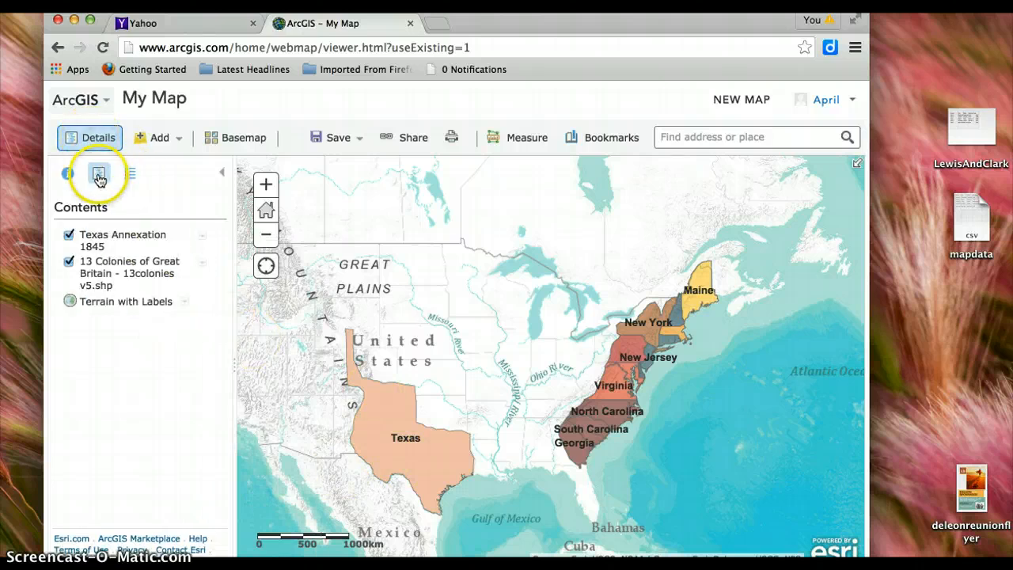
pyautogui.click(202, 235)
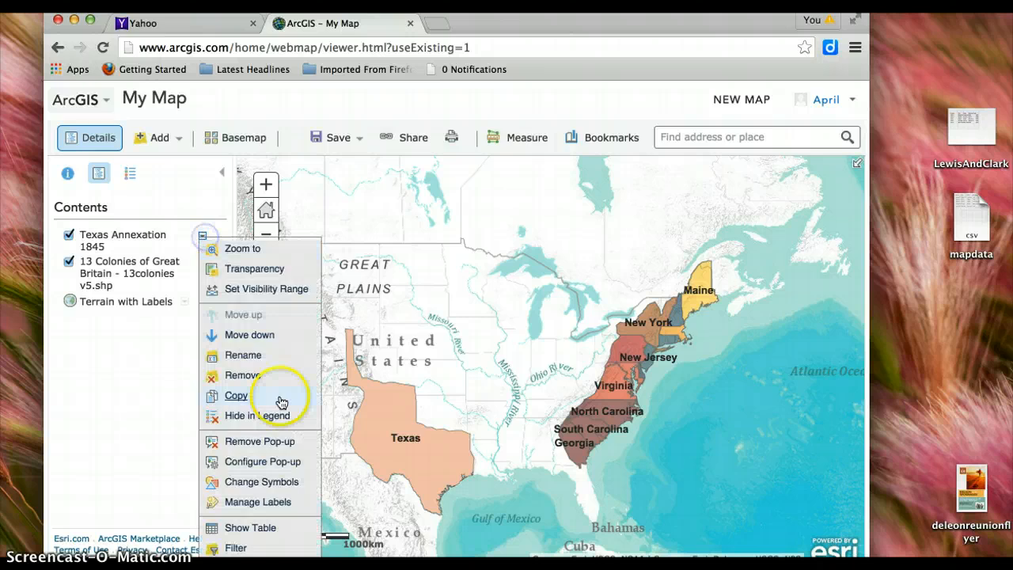
pyautogui.click(267, 481)
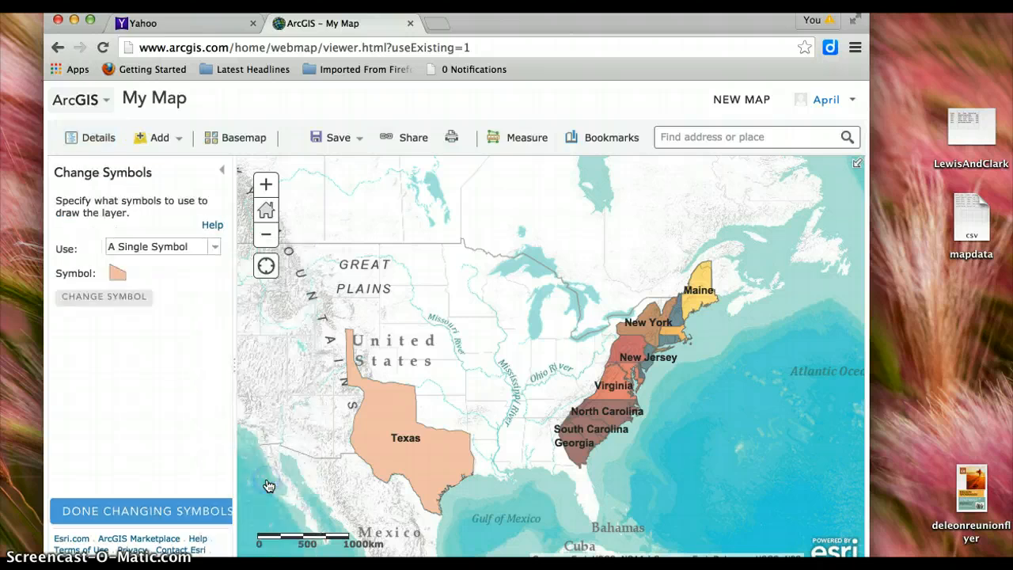
pyautogui.click(213, 248)
pyautogui.click(197, 273)
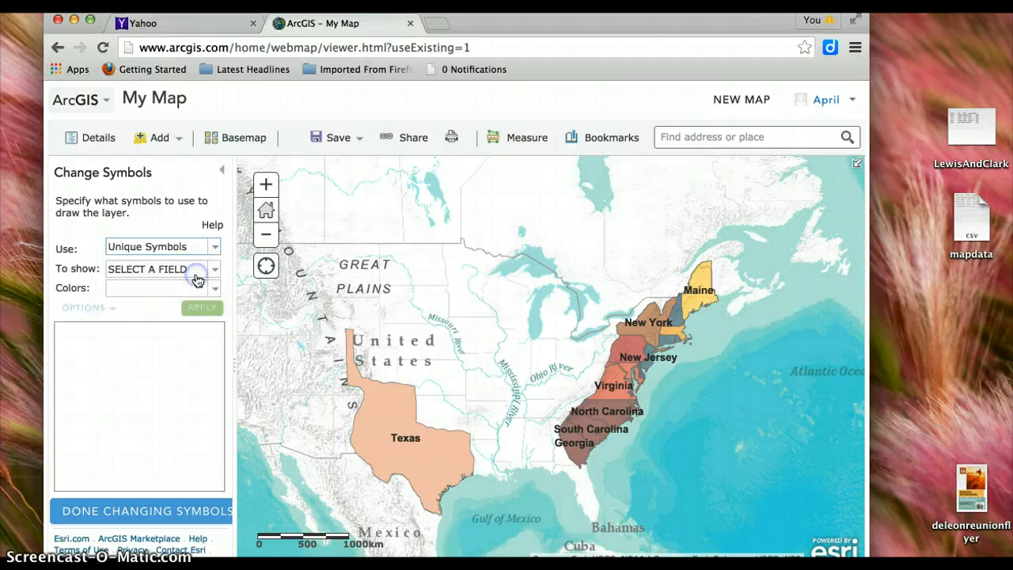
pyautogui.click(197, 269)
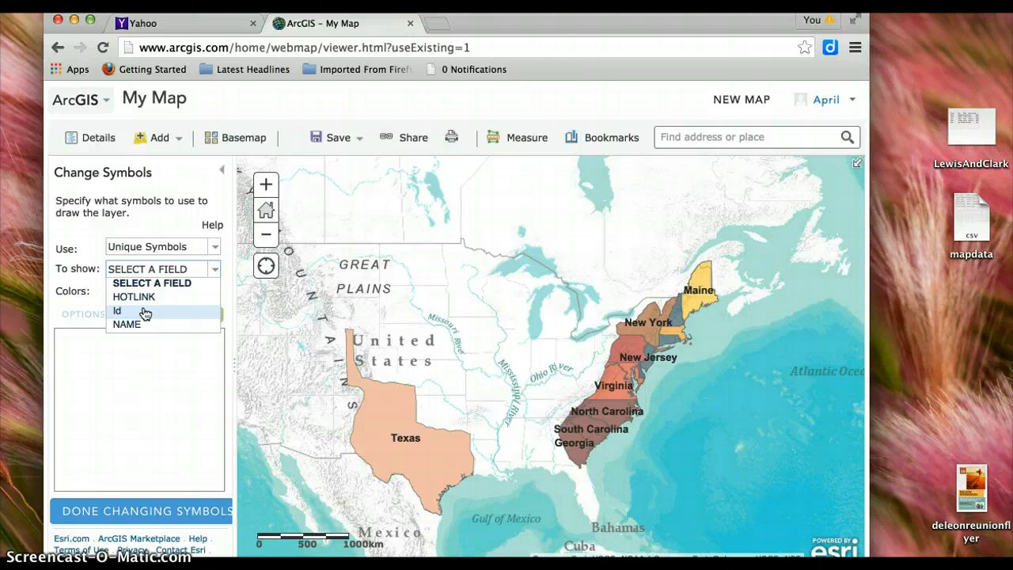
pyautogui.moveTo(93, 104)
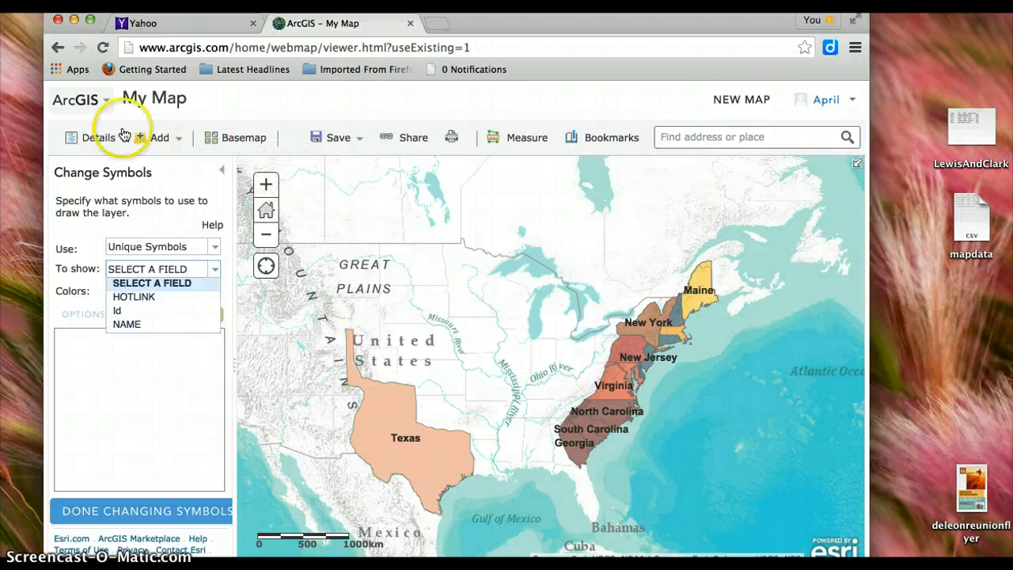
pyautogui.click(99, 137)
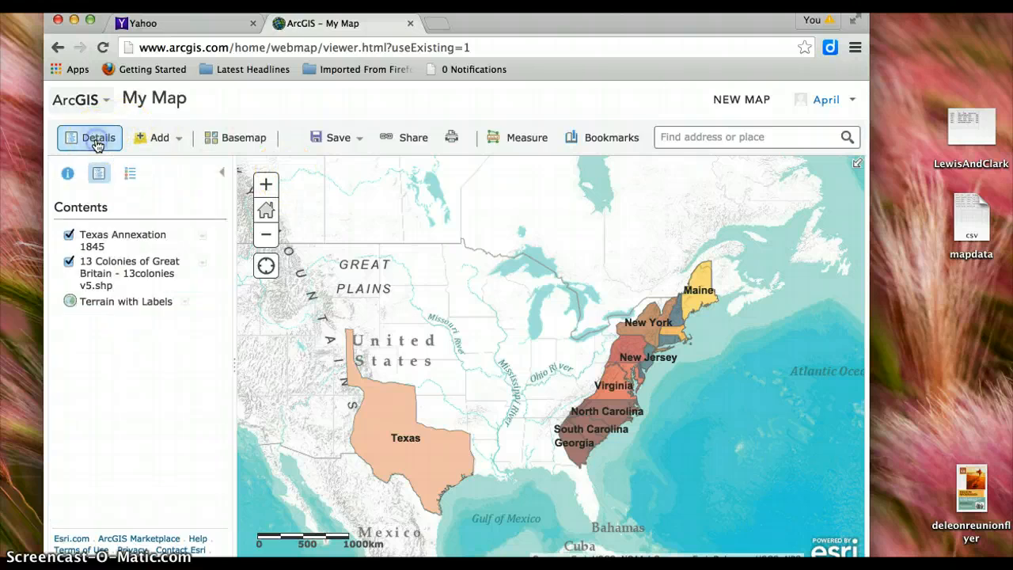
# - Search ArcGIS Online for "civil war" layers within the map area
pyautogui.click(149, 147)
pyautogui.click(152, 162)
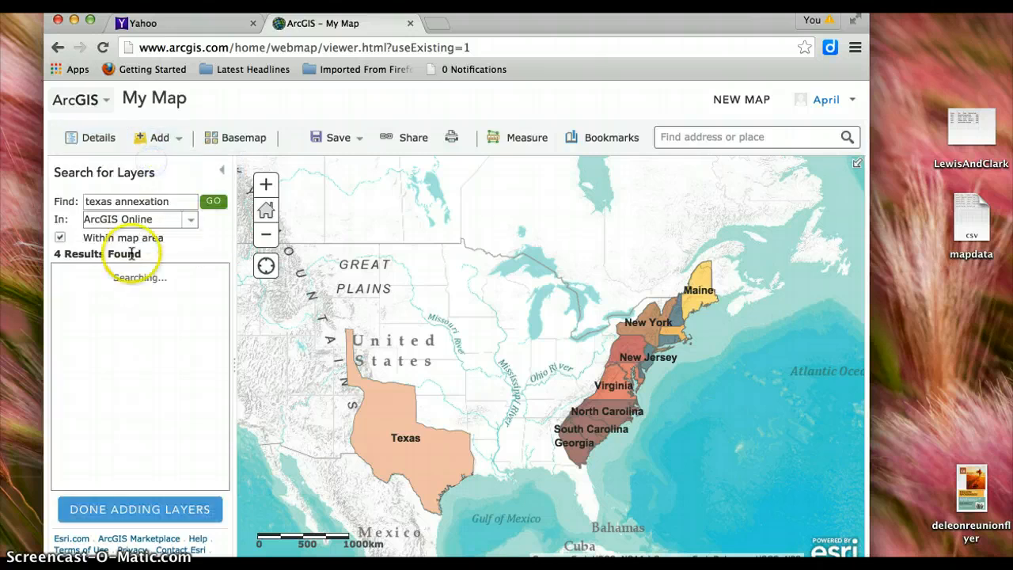
pyautogui.moveTo(174, 201); pyautogui.dragTo(89, 202)
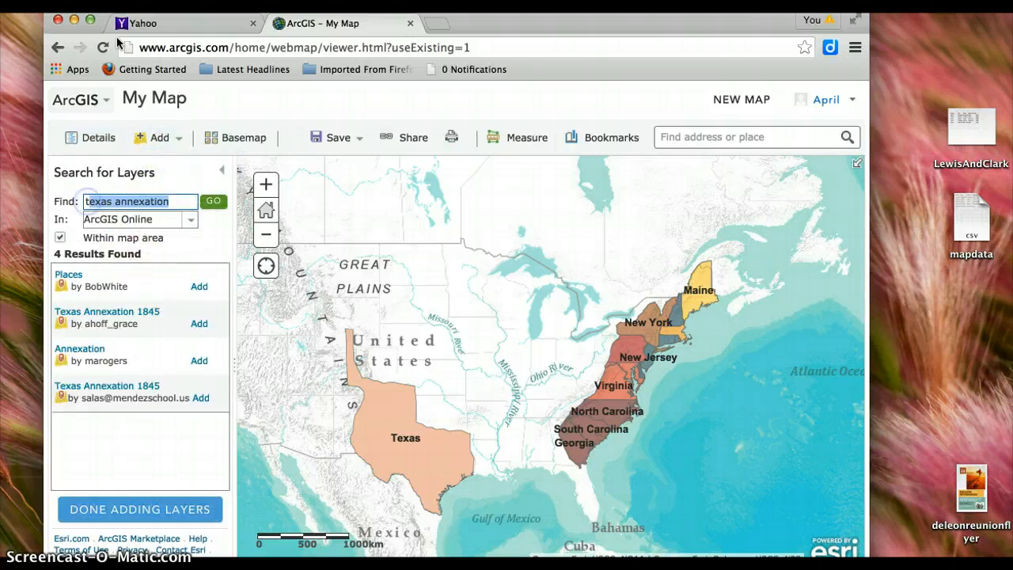
pyautogui.write('cl')
pyautogui.press('Return')
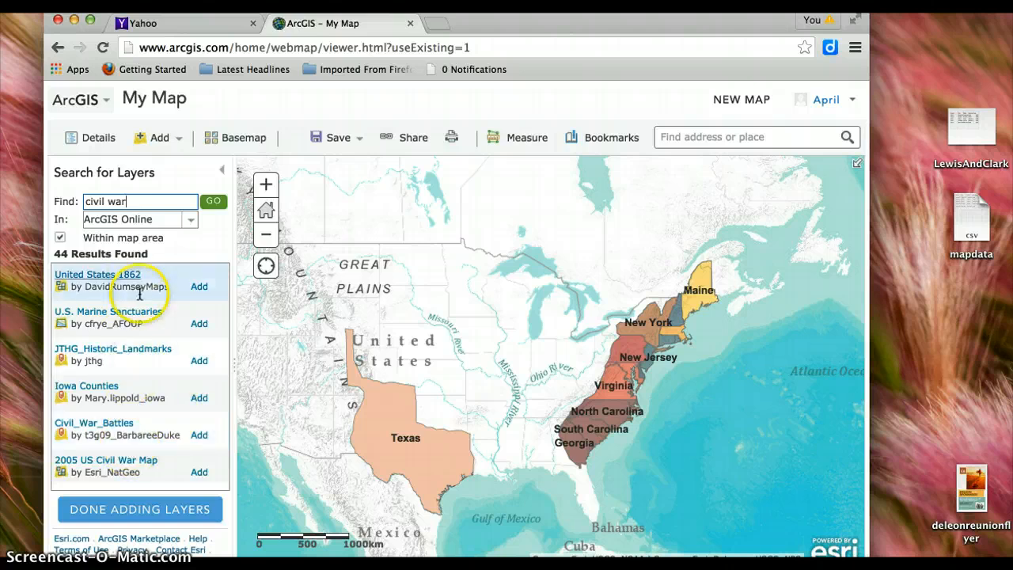
# - Browse the civil war layer results and view the summary of the two_worlds_NorthSouth - Canals layer
pyautogui.scroll(-5, 139, 413)
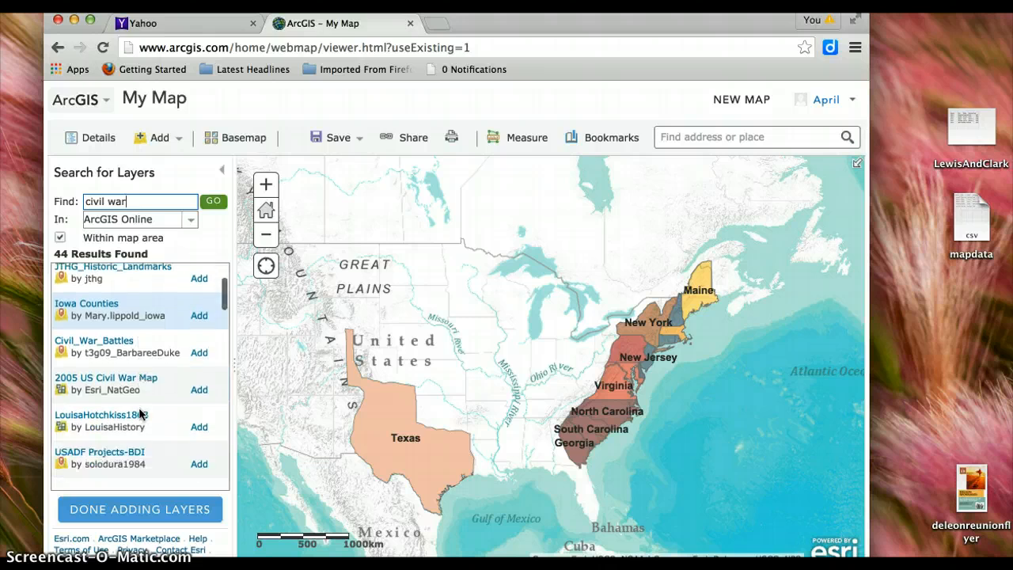
pyautogui.scroll(-5, 140, 413)
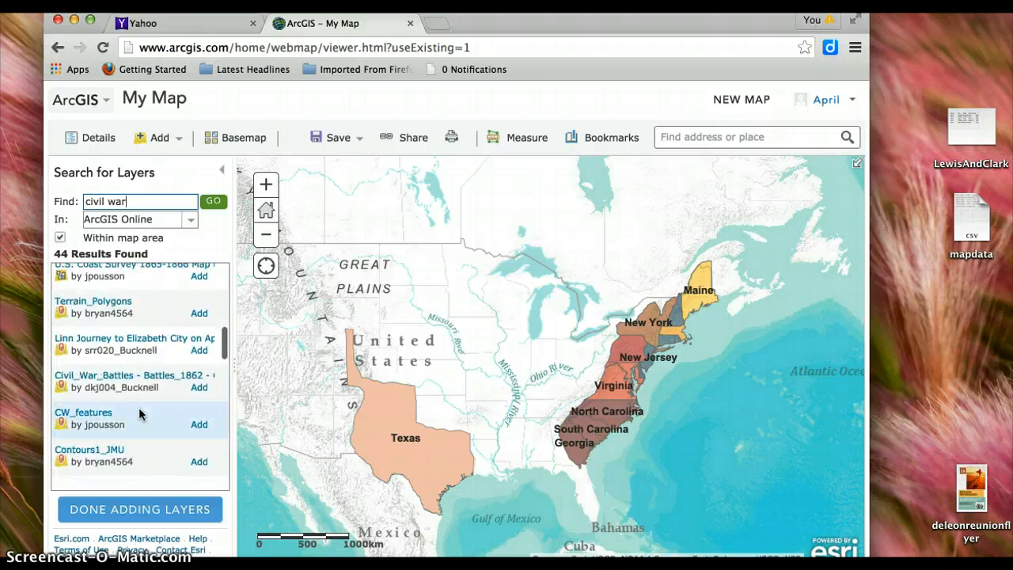
pyautogui.scroll(-2, 139, 407)
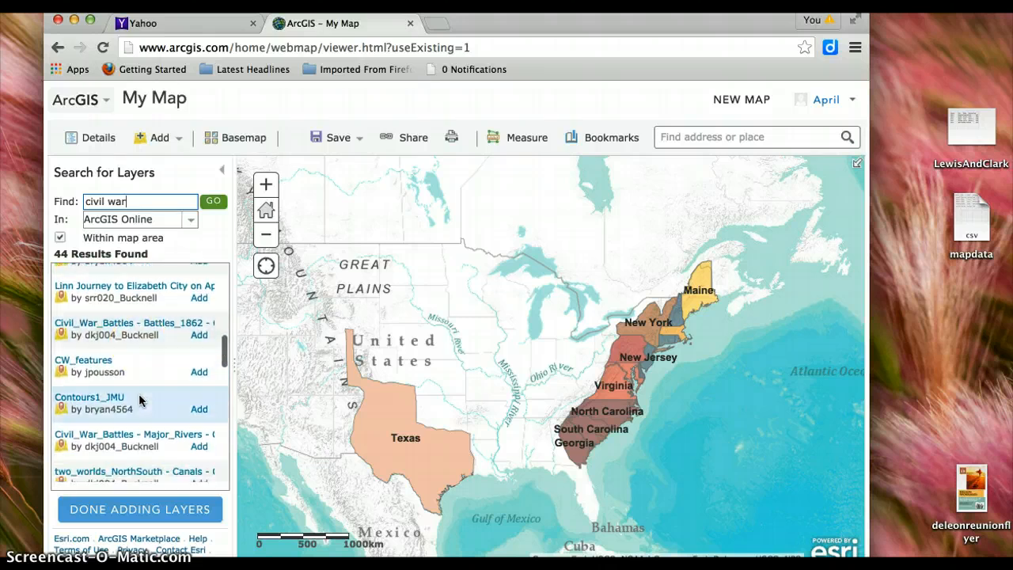
pyautogui.scroll(-2, 140, 404)
pyautogui.click(133, 409)
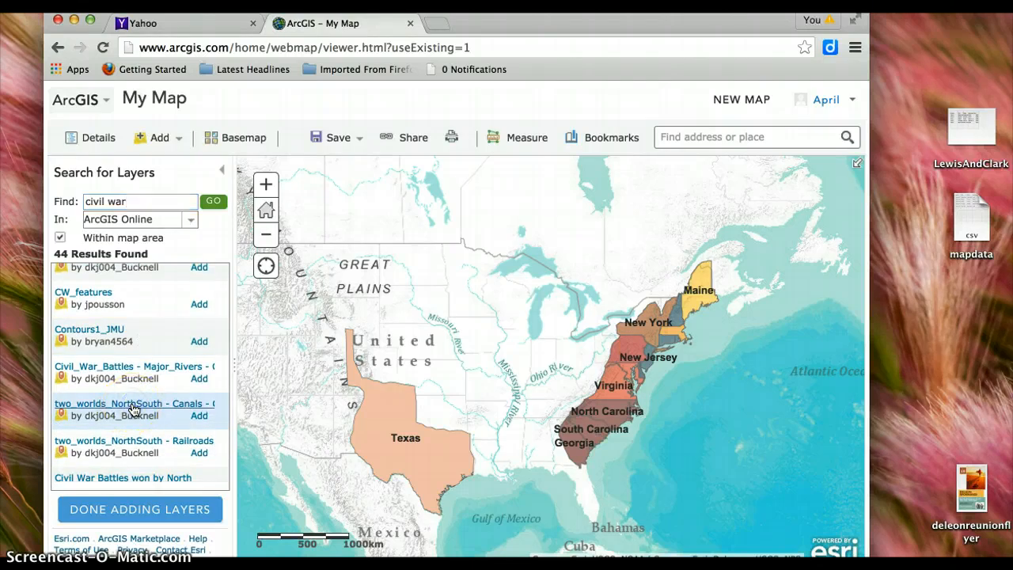
pyautogui.click(150, 435)
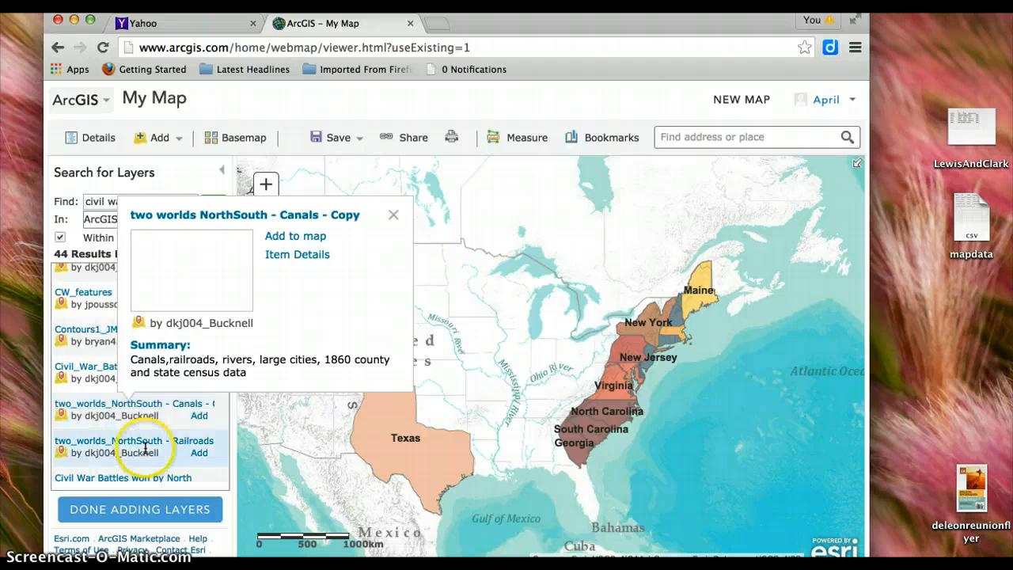
# - Add the two_worlds_NorthSouth - Railroads layer to the map and examine its lines across the eastern states
pyautogui.scroll(-2, 147, 439)
pyautogui.scroll(-3, 146, 448)
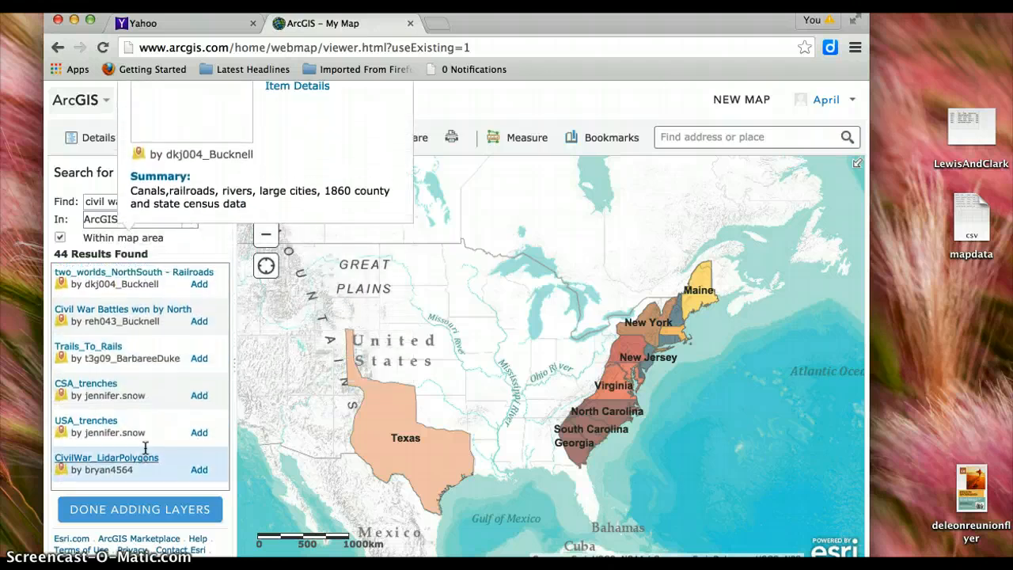
pyautogui.scroll(2, 149, 427)
pyautogui.click(185, 335)
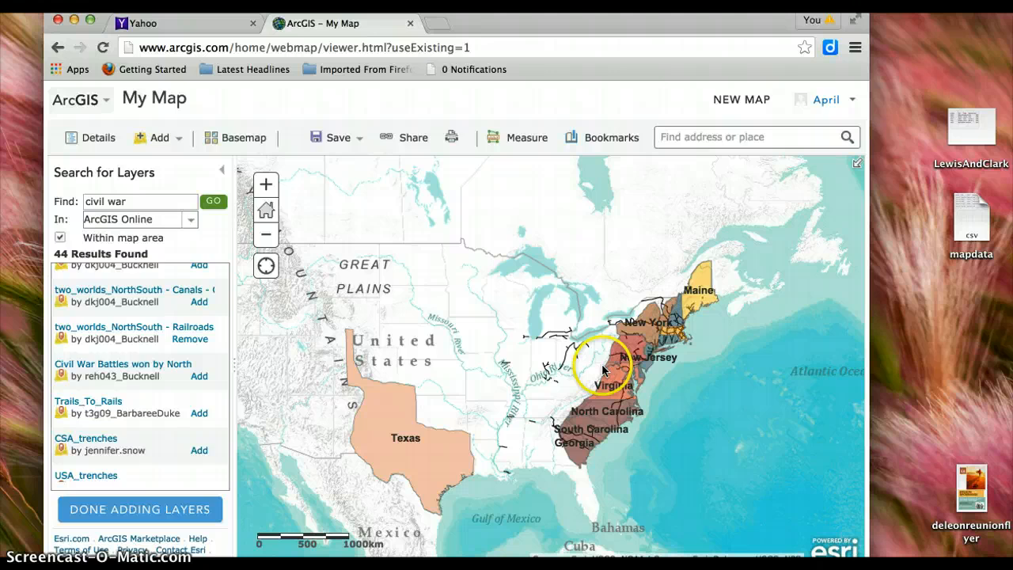
pyautogui.click(266, 185)
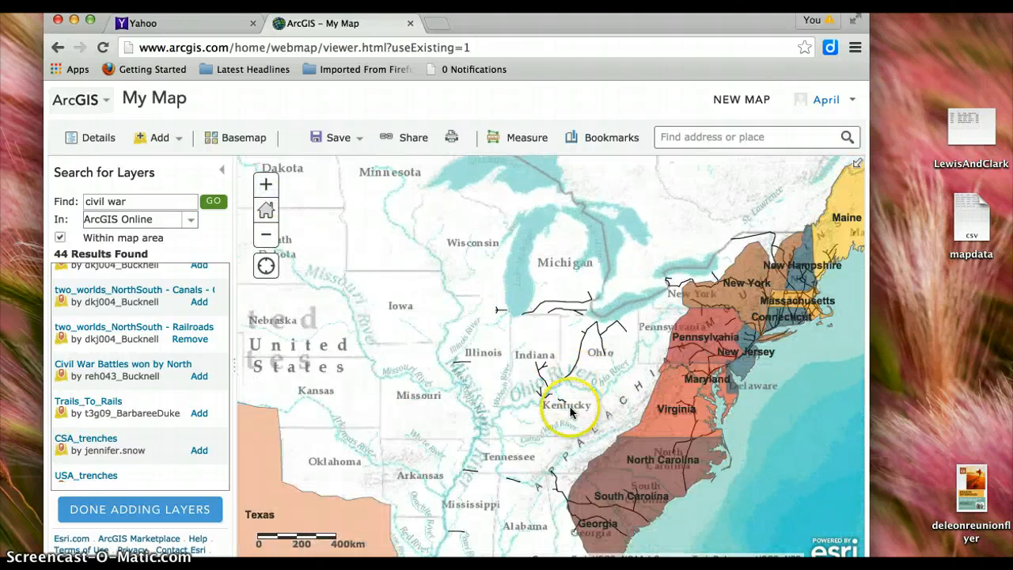
pyautogui.moveTo(569, 412); pyautogui.dragTo(512, 409)
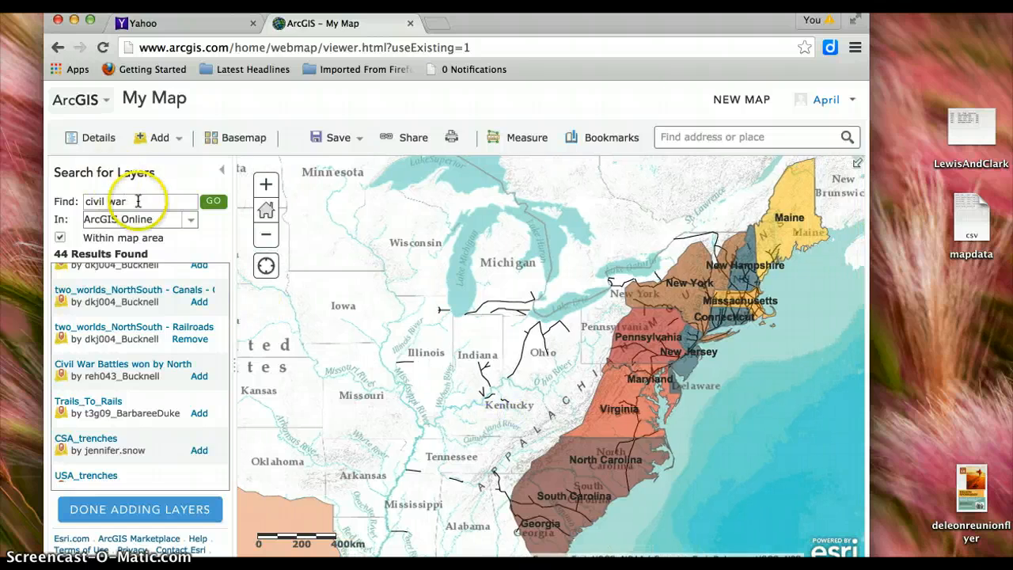
# - Search ArcGIS Online for layers matching "mashugo"
pyautogui.moveTo(138, 201); pyautogui.dragTo(63, 204)
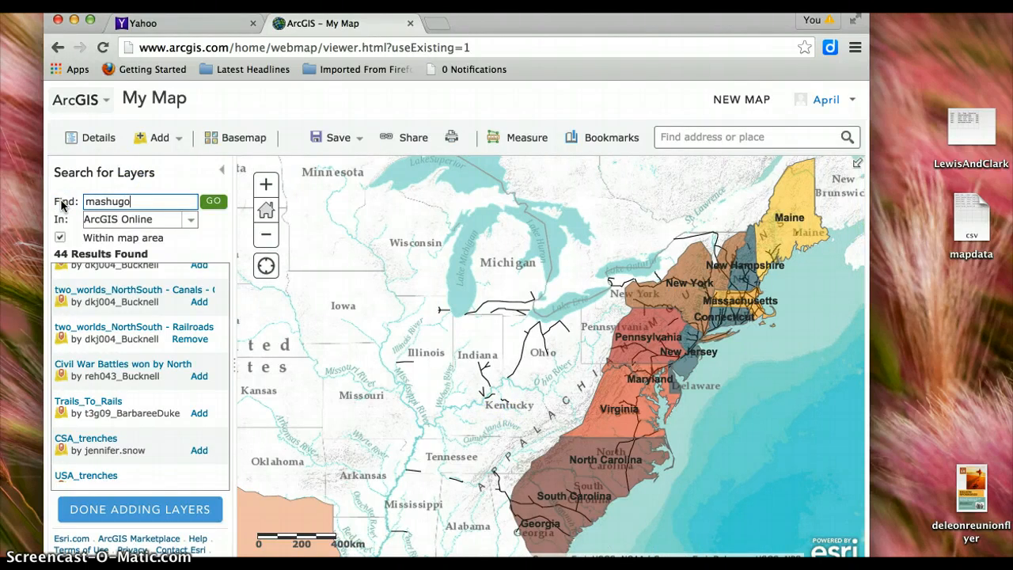
pyautogui.write('mashugo')
pyautogui.press('Return')
pyautogui.click(143, 201)
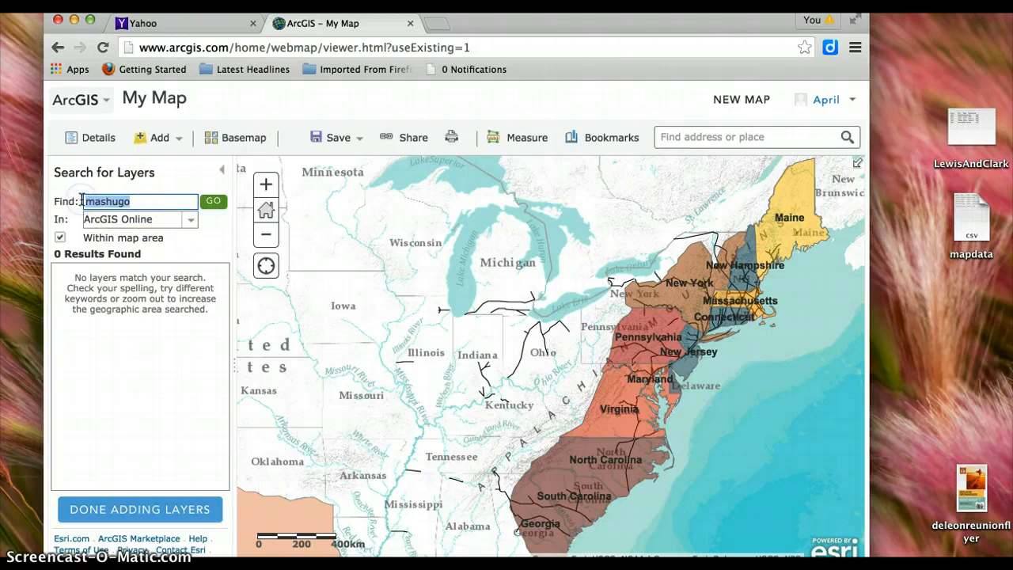
pyautogui.click(697, 135)
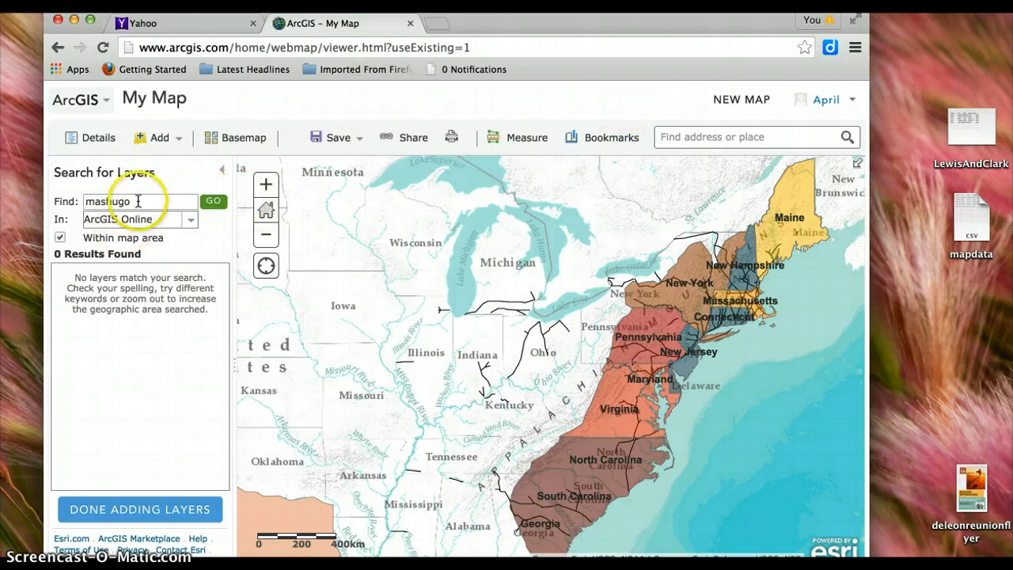
# - Search ArcGIS Online for "north and south" layers within the map area and browse the results
pyautogui.moveTo(138, 201); pyautogui.dragTo(76, 204)
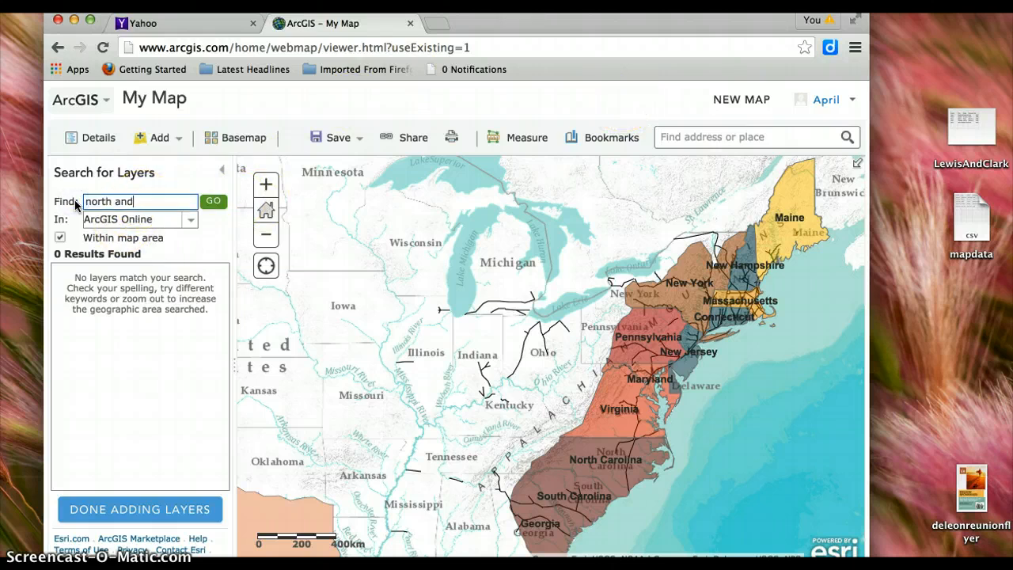
pyautogui.write('north and south')
pyautogui.press('Return')
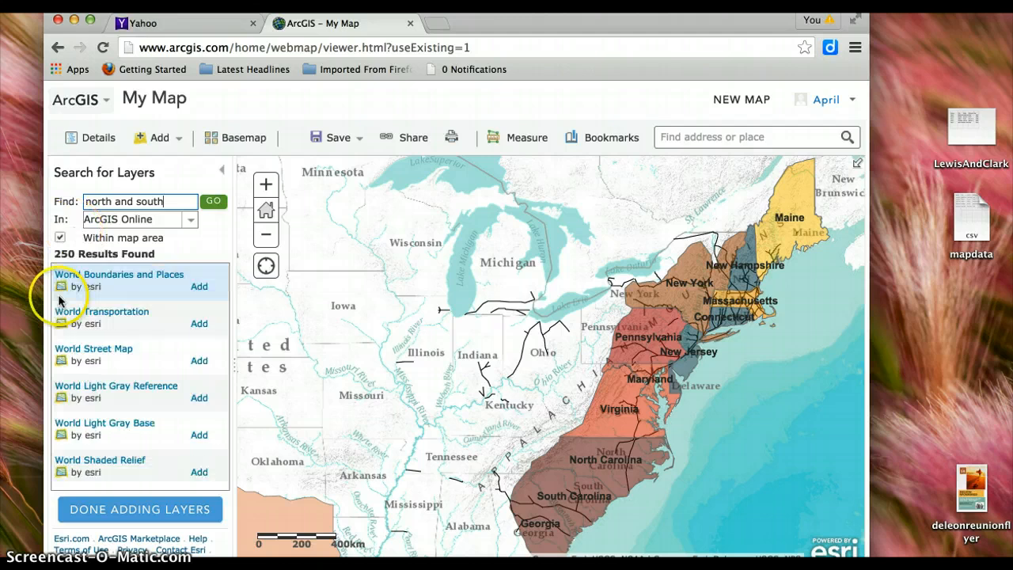
pyautogui.scroll(-5, 131, 387)
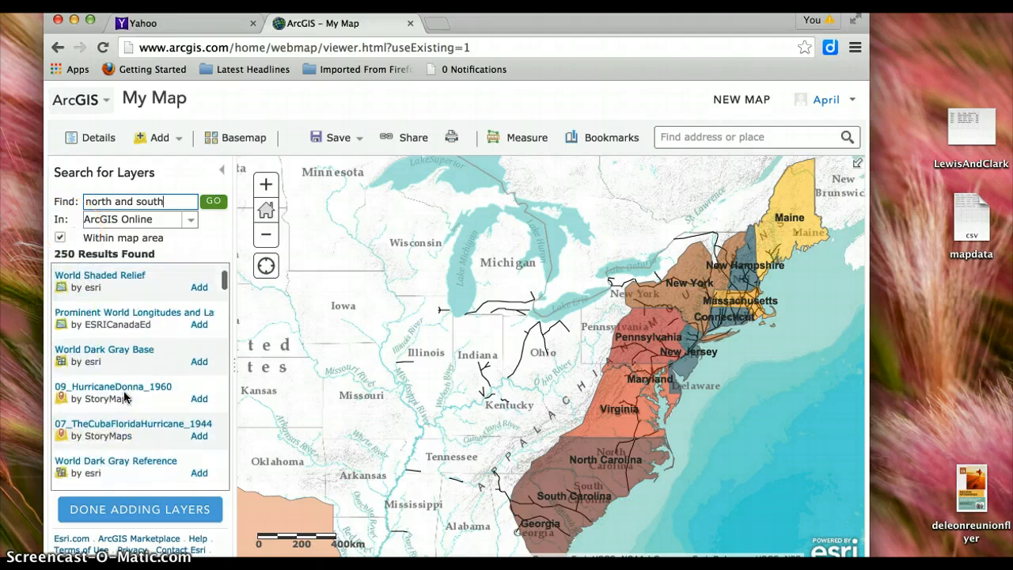
pyautogui.scroll(-5, 124, 398)
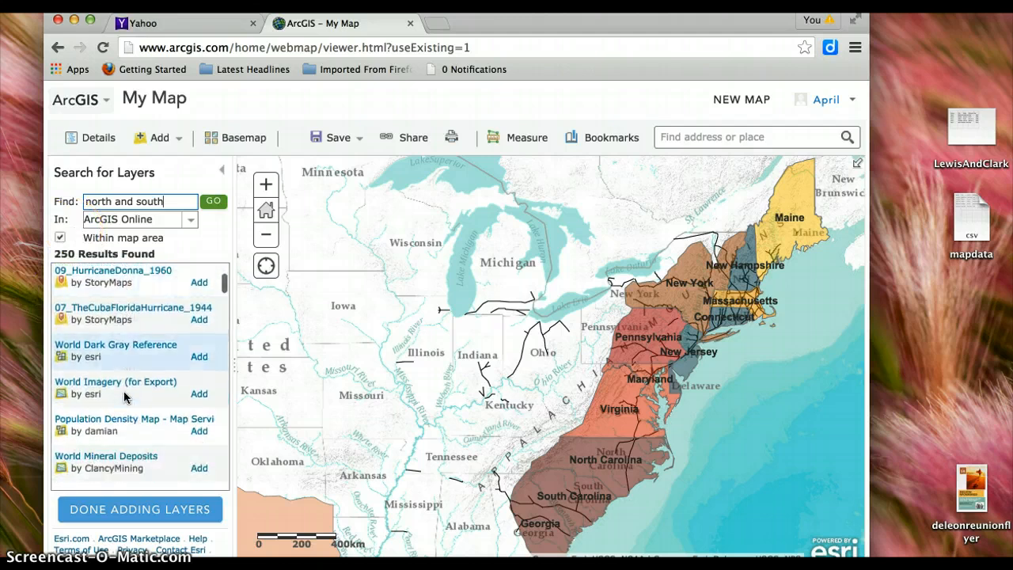
pyautogui.scroll(-7, 124, 397)
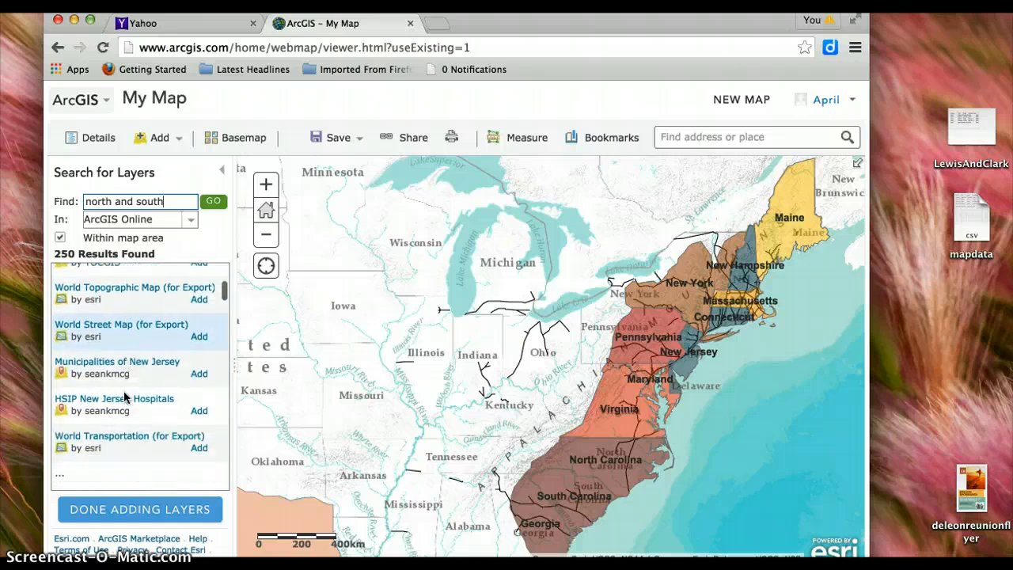
pyautogui.scroll(-3, 125, 397)
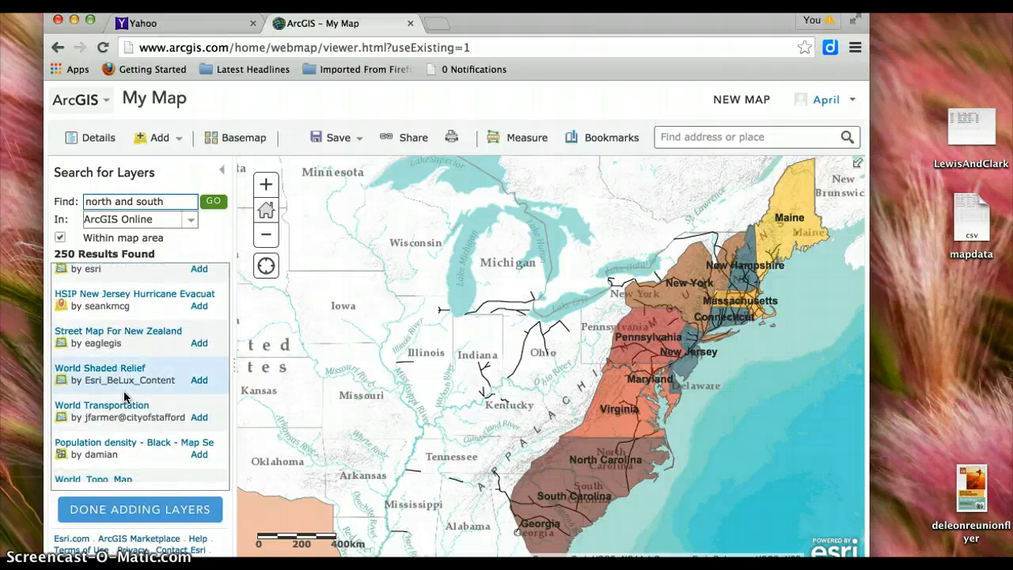
pyautogui.scroll(-6, 124, 397)
# - Search ArcGIS Online for "missouri compromise" layers within the map area
pyautogui.click(163, 201)
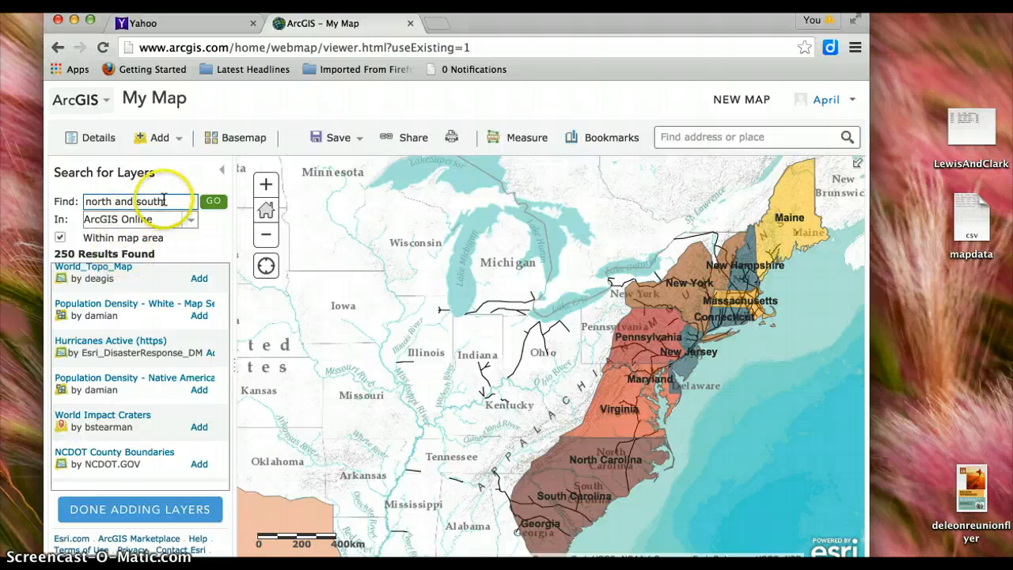
pyautogui.moveTo(164, 201); pyautogui.dragTo(85, 197)
pyautogui.write('missouri com')
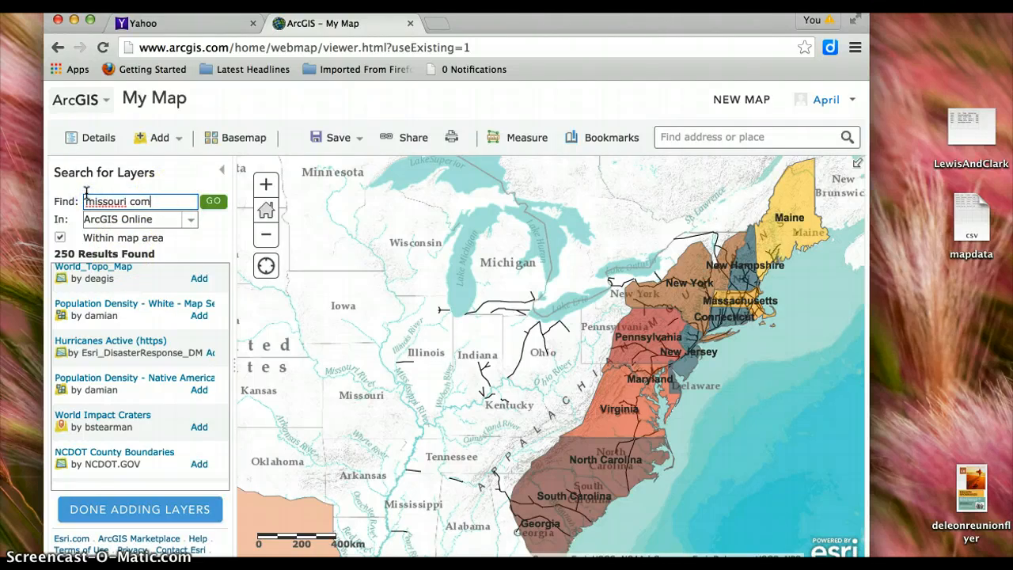
pyautogui.write('promise')
pyautogui.press('Return')
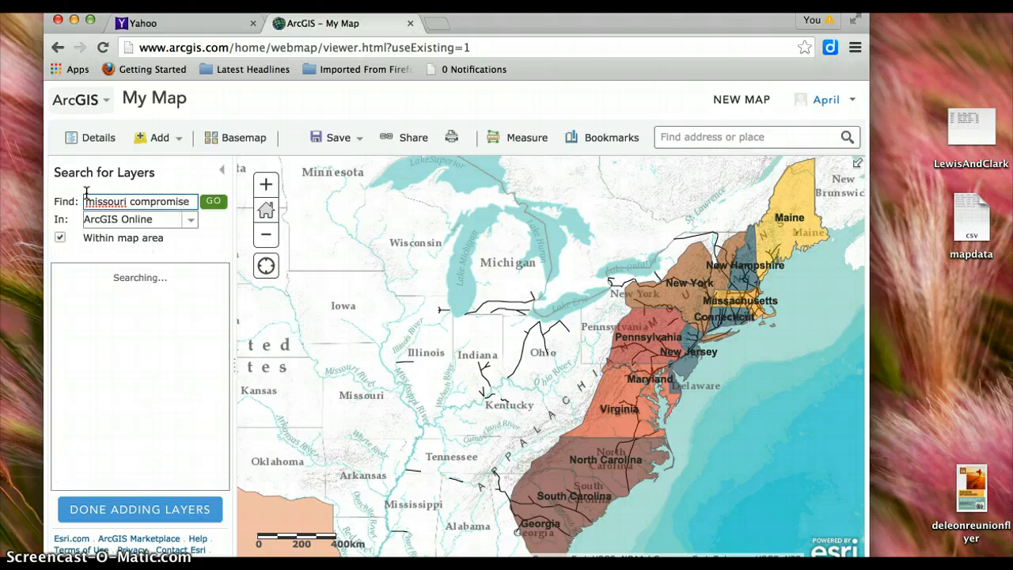
# - Remove the map-area restriction and repeat the layer search as "Missouri compromise"
pyautogui.click(60, 238)
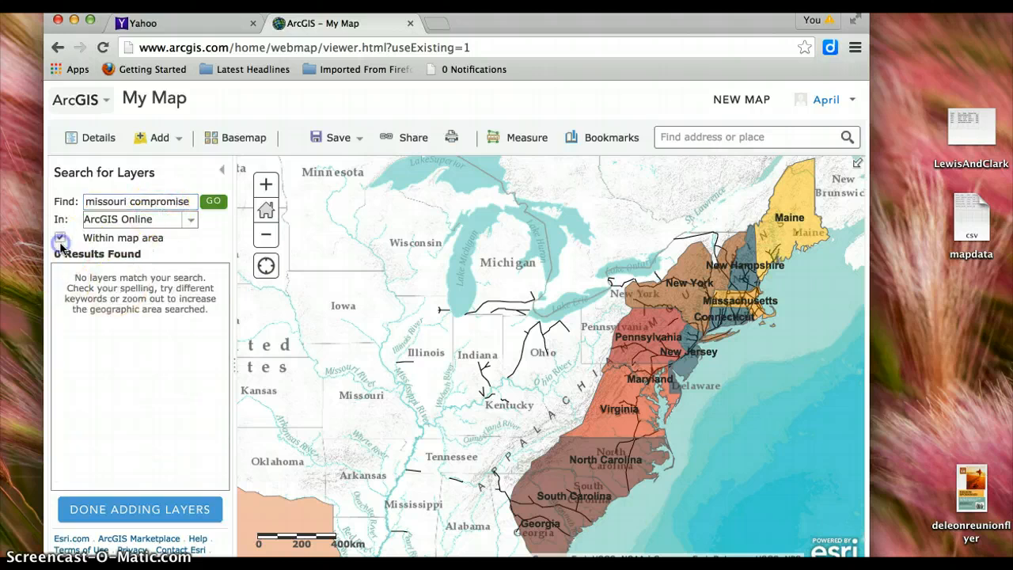
pyautogui.doubleClick(154, 202)
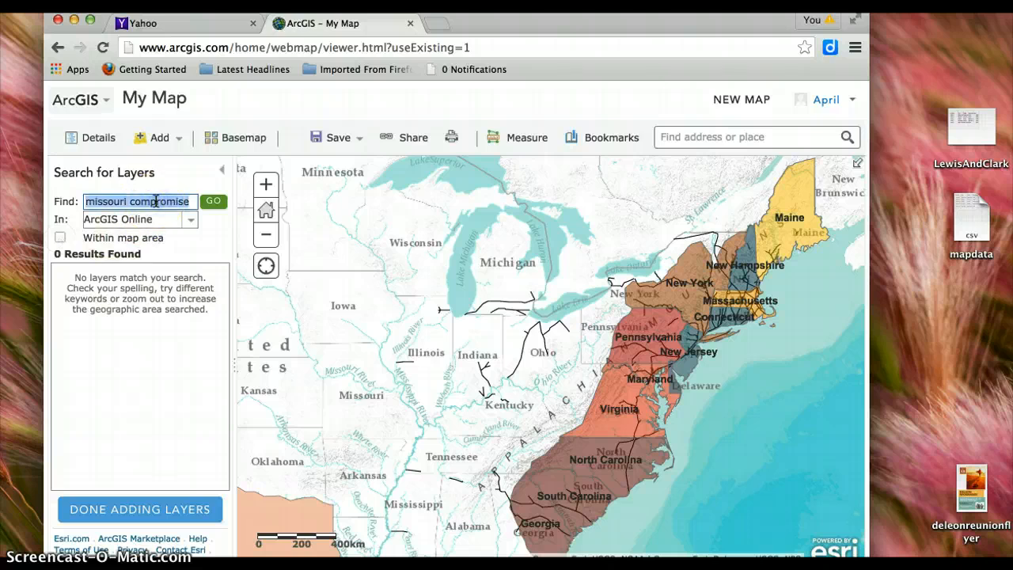
pyautogui.write('c')
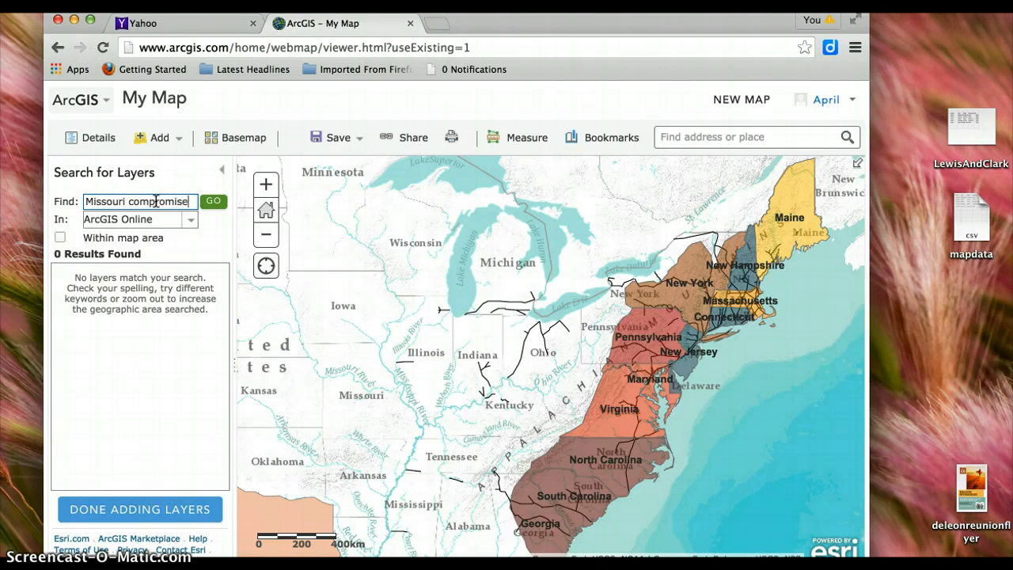
pyautogui.press('Return')
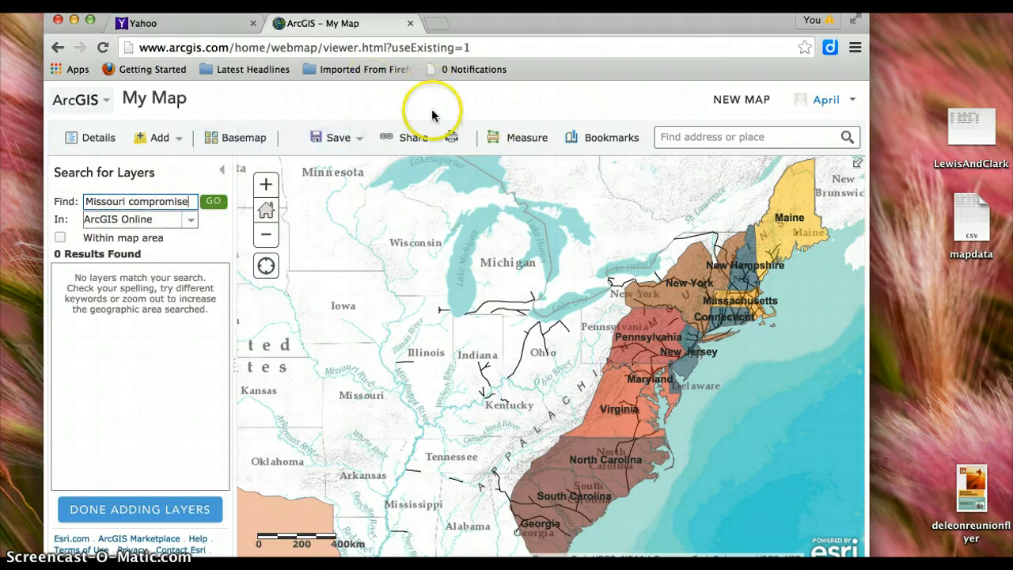
pyautogui.click(811, 103)
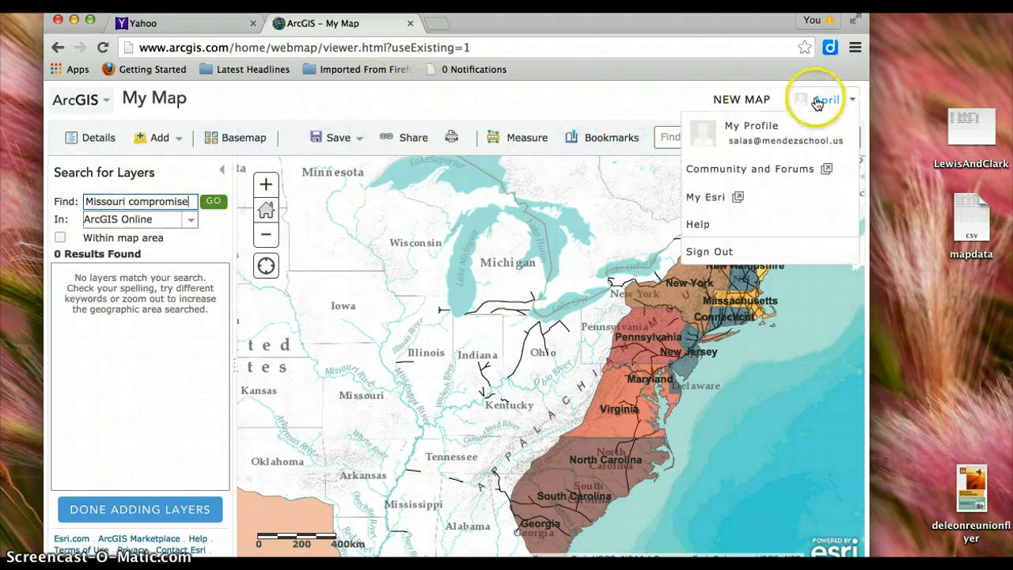
pyautogui.click(566, 109)
pyautogui.click(486, 46)
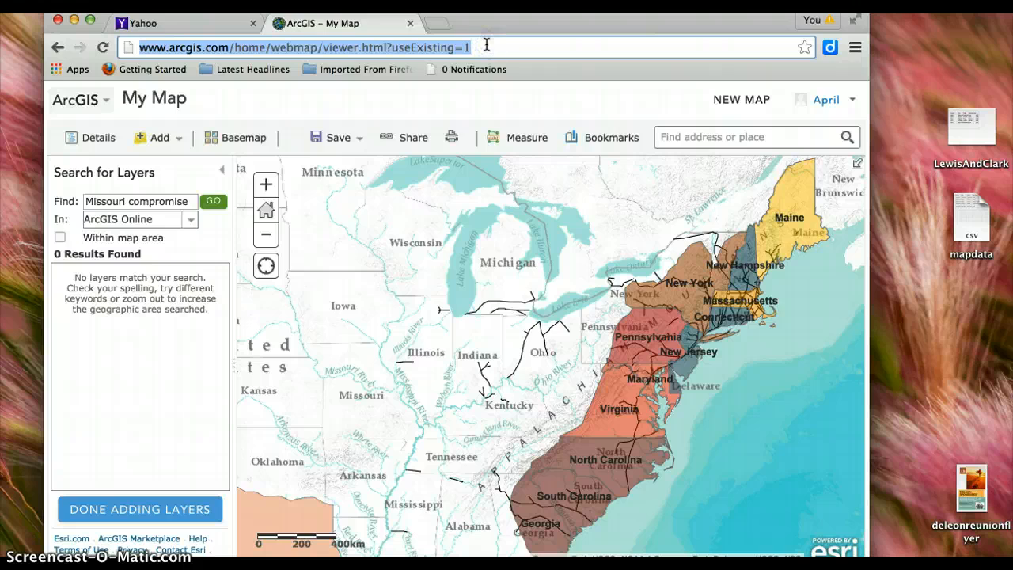
pyautogui.write('arc')
pyautogui.press('Return')
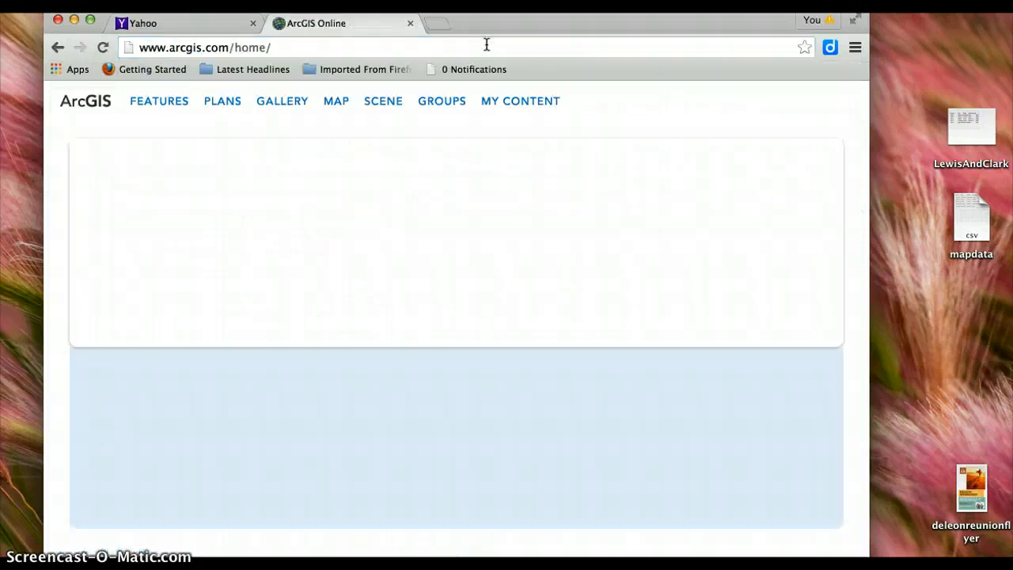
# - Search all site content for "missouri compromise" and look over the matching web maps
pyautogui.click(821, 102)
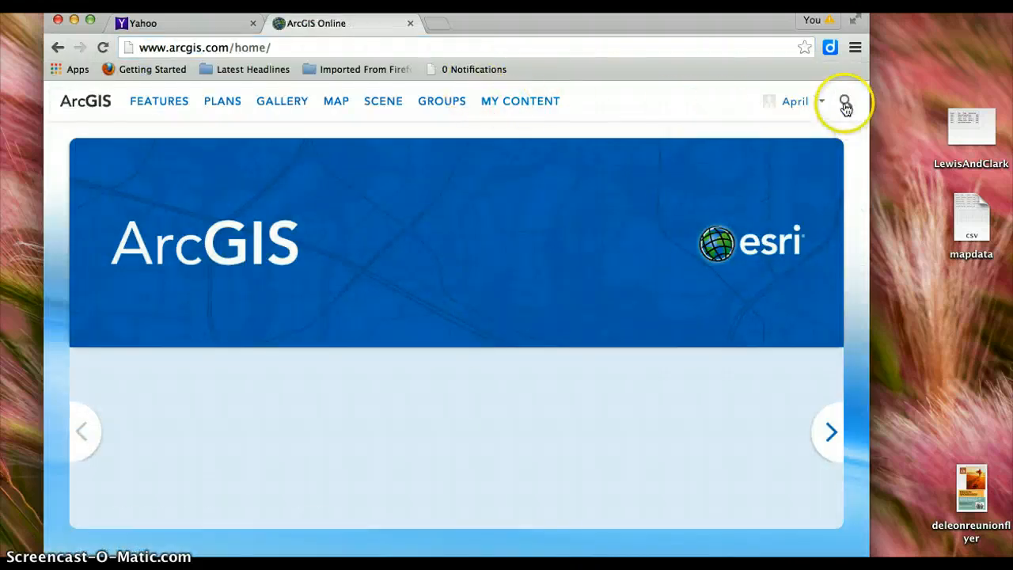
pyautogui.click(845, 102)
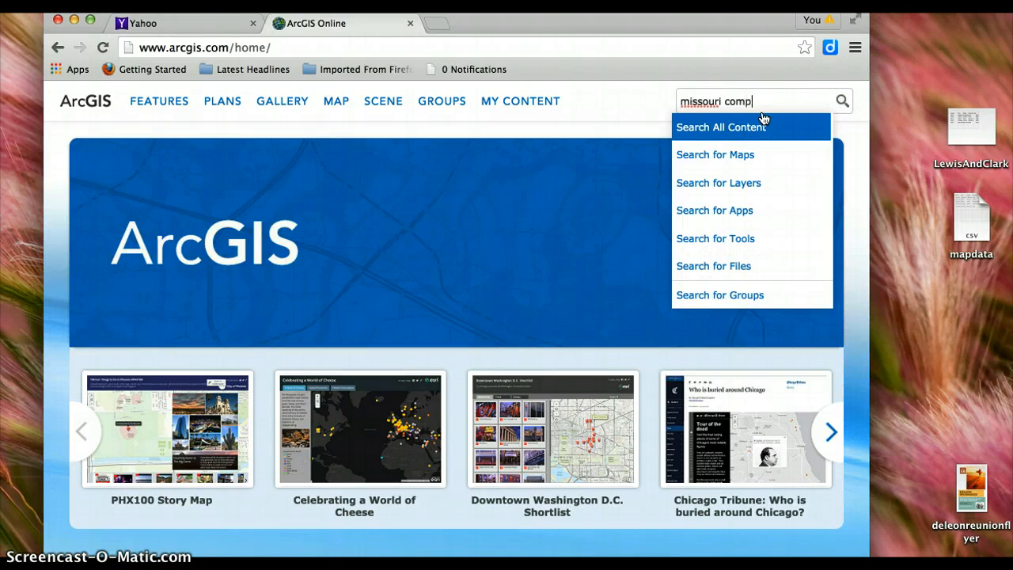
pyautogui.write('missouri compromise')
pyautogui.press('Return')
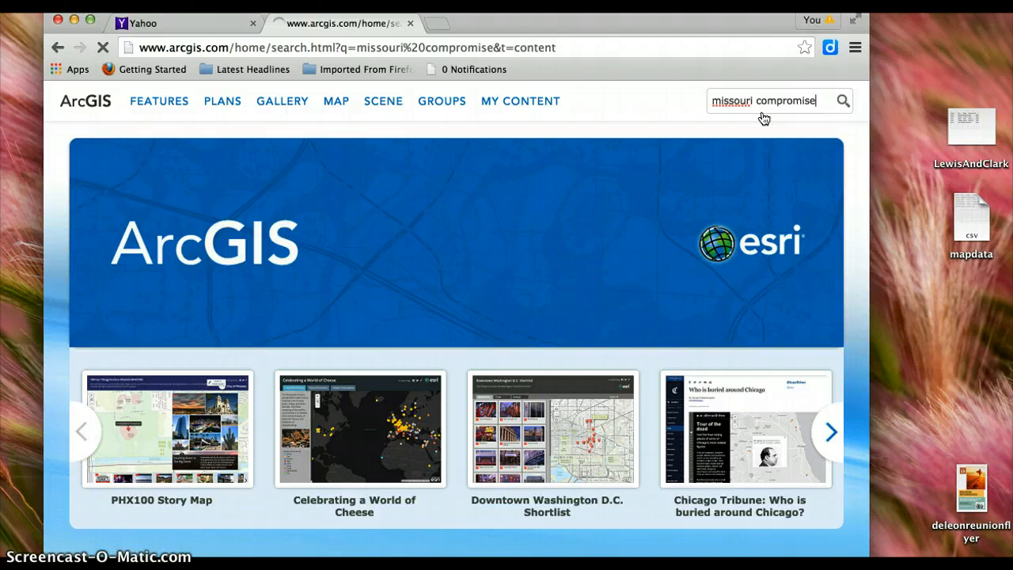
pyautogui.click(567, 158)
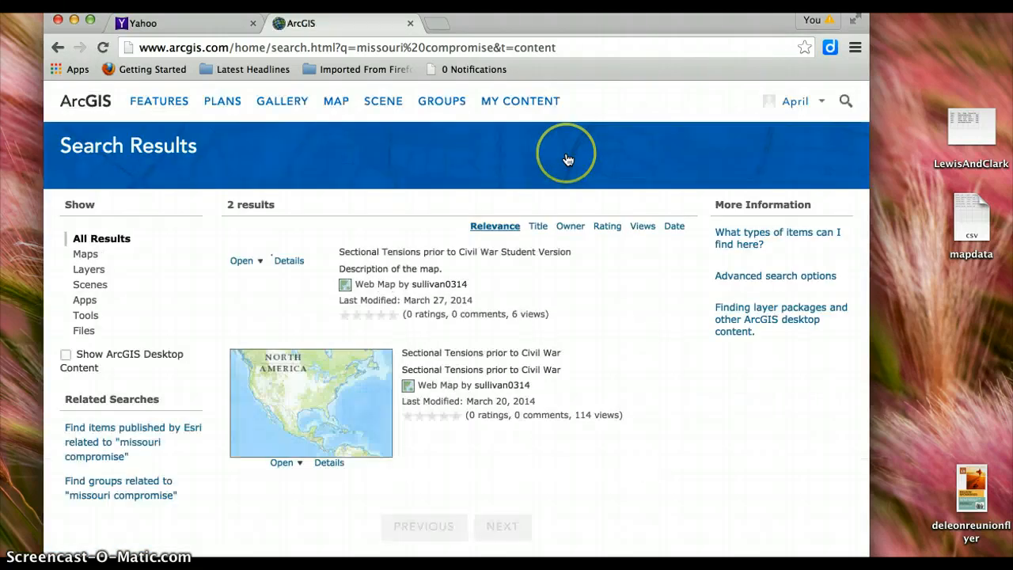
pyautogui.scroll(-1, 423, 413)
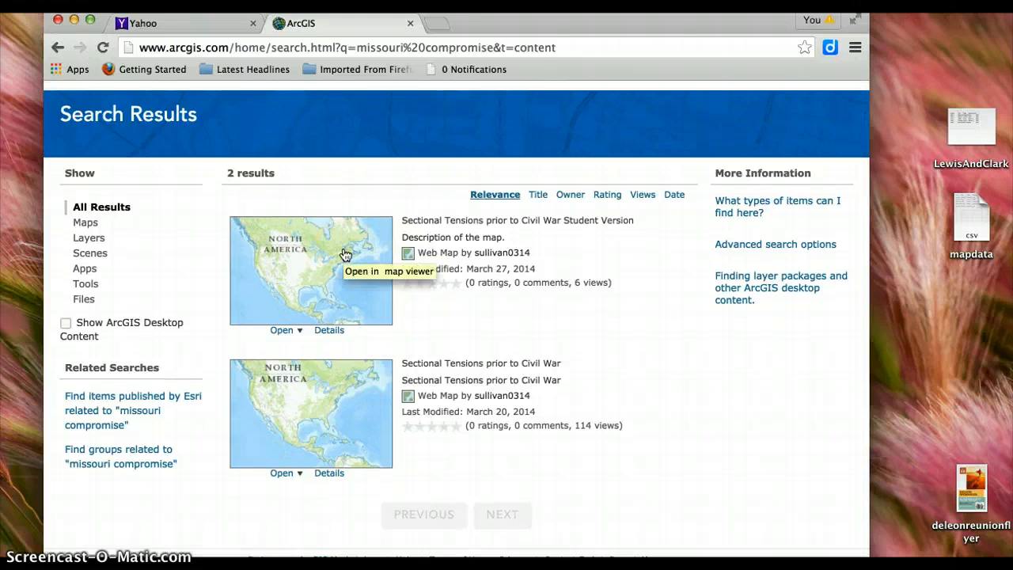
# - Open the "Sectional Tensions prior to Civil War Student Version" web map and look through its list of layers
pyautogui.click(285, 331)
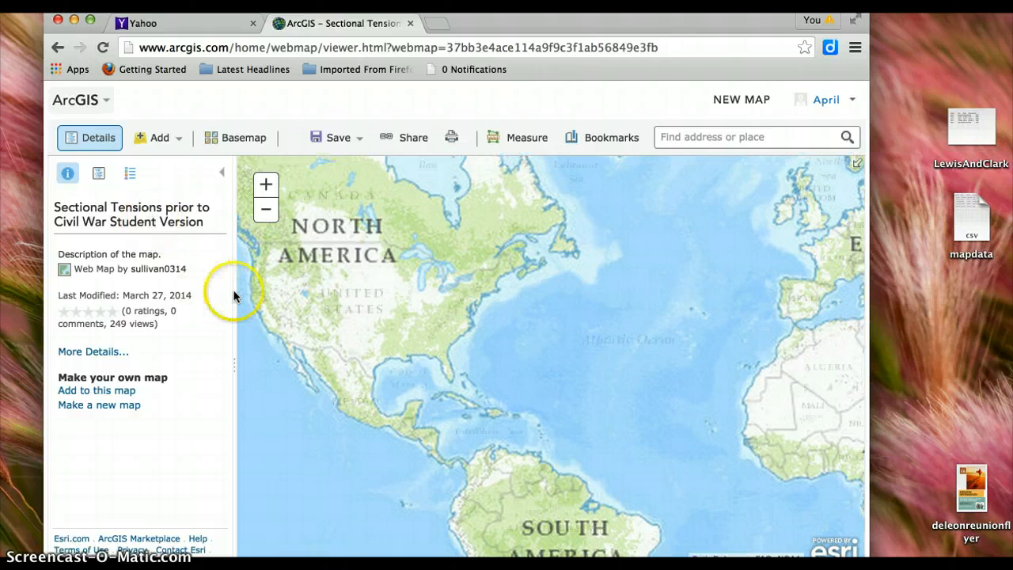
pyautogui.doubleClick(388, 307)
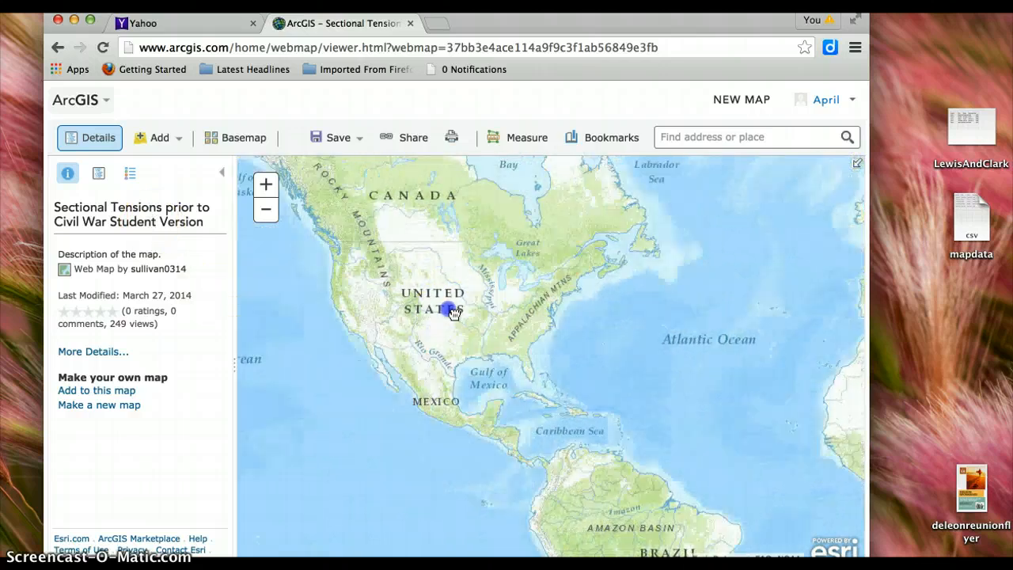
pyautogui.click(99, 173)
pyautogui.scroll(-5, 114, 391)
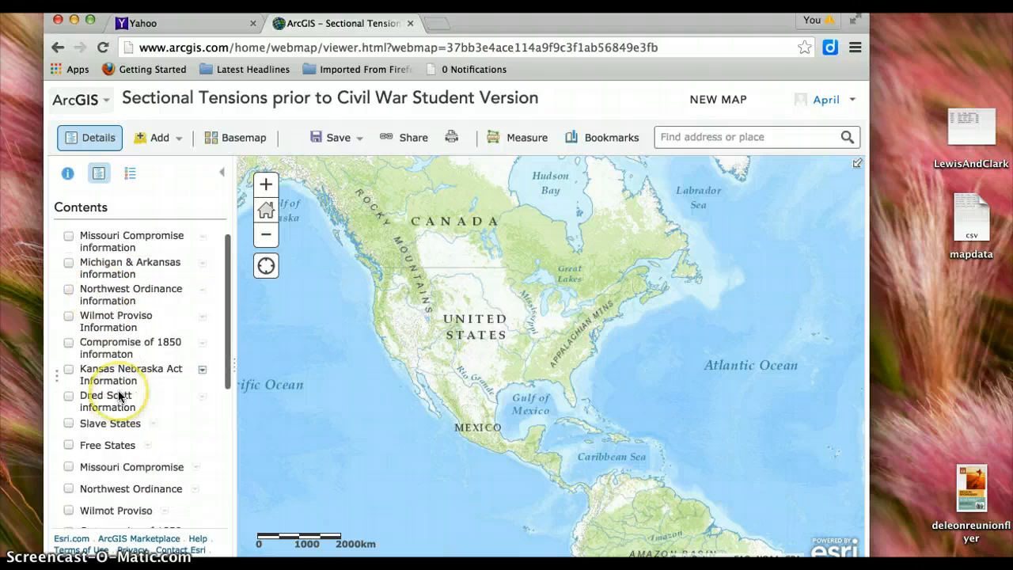
pyautogui.scroll(-3, 119, 397)
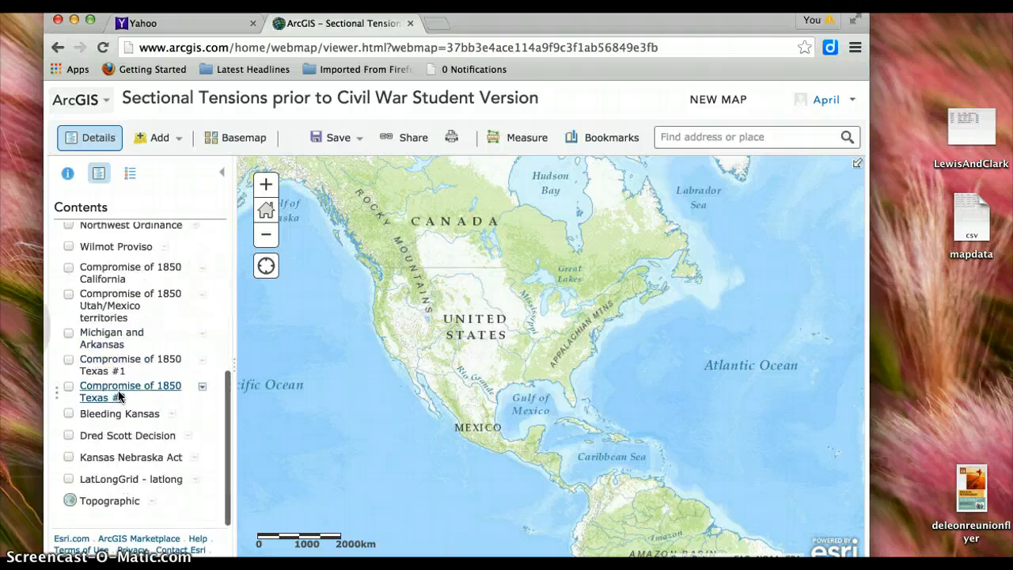
pyautogui.scroll(8, 118, 397)
# - Turn on the Michigan & Arkansas information, Missouri Compromise and Dred Scott Decision layers
pyautogui.click(69, 285)
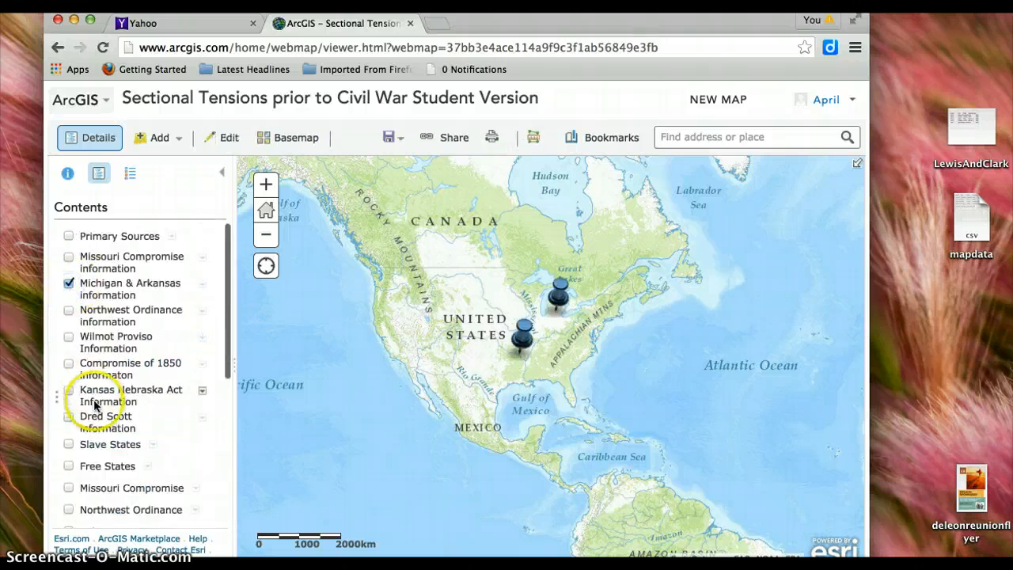
pyautogui.scroll(-3, 78, 380)
pyautogui.click(69, 363)
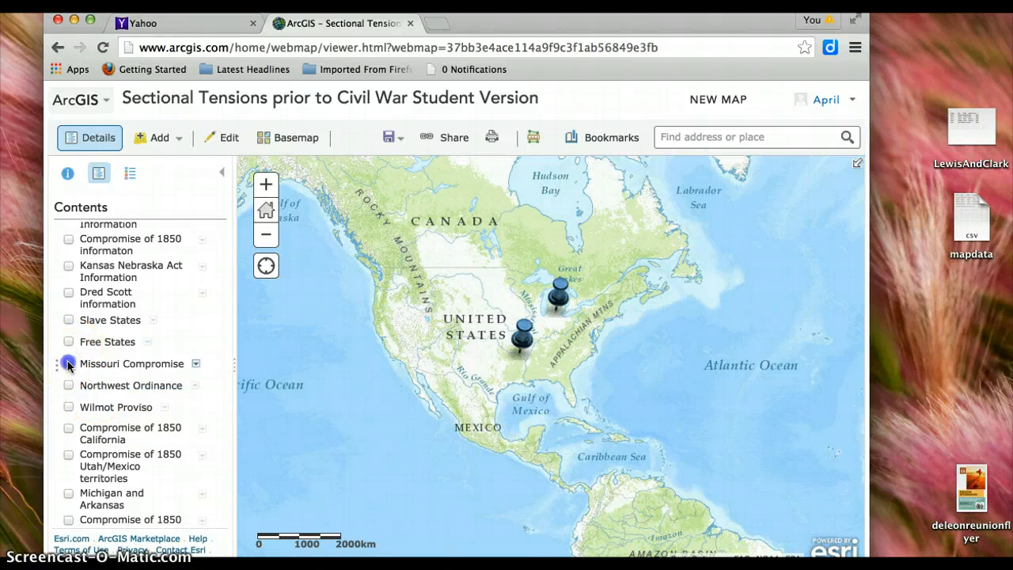
pyautogui.scroll(-3, 129, 406)
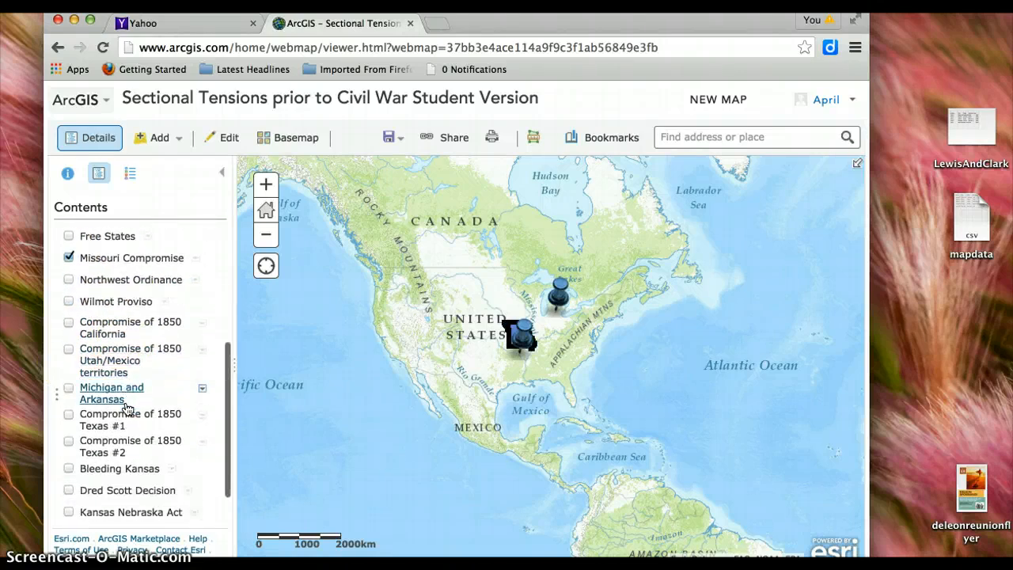
pyautogui.click(69, 452)
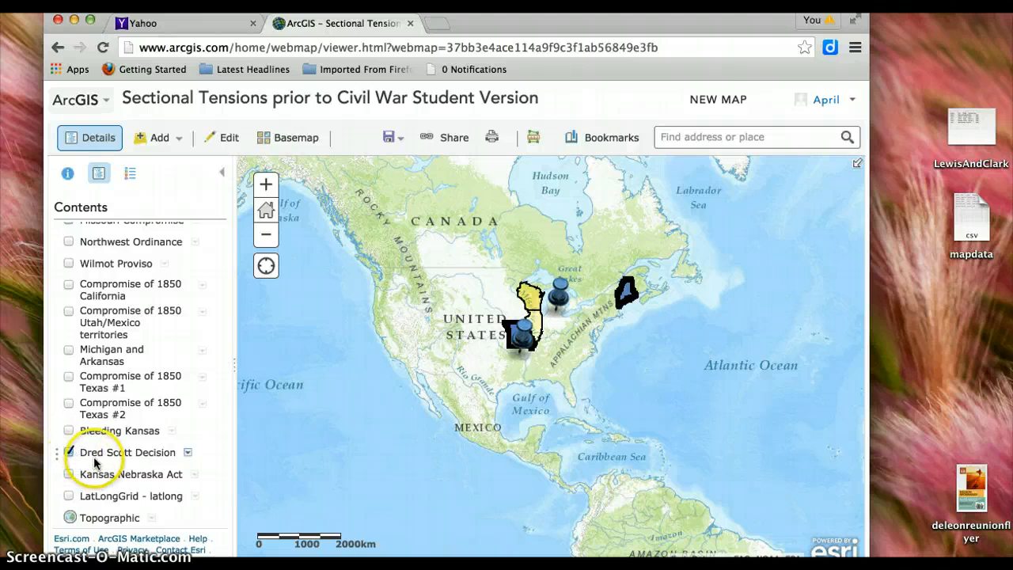
# - Turn on the Slave States and Free States layers and review the upper part of the layer list
pyautogui.scroll(3, 93, 403)
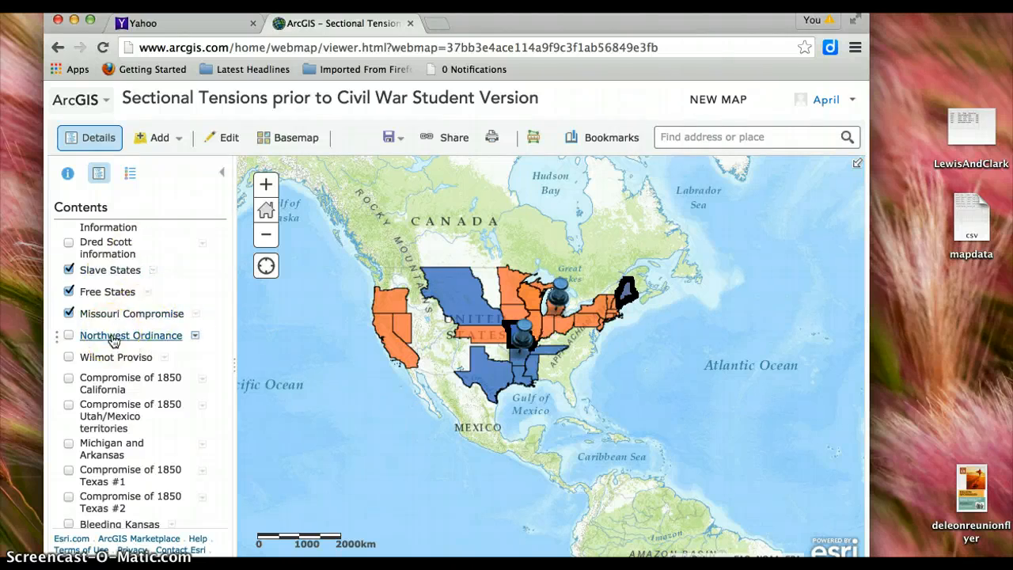
pyautogui.scroll(5, 117, 313)
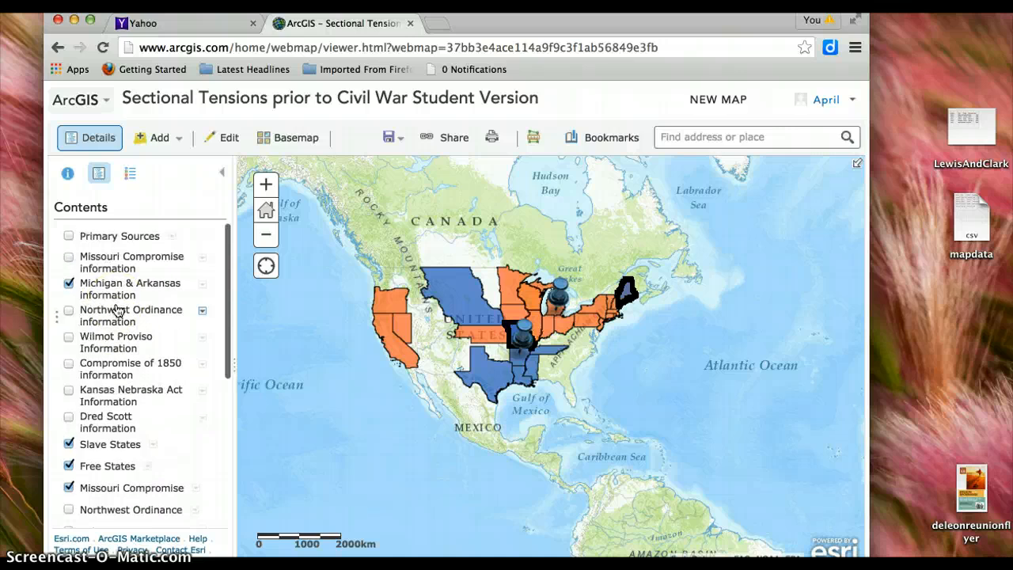
pyautogui.click(102, 352)
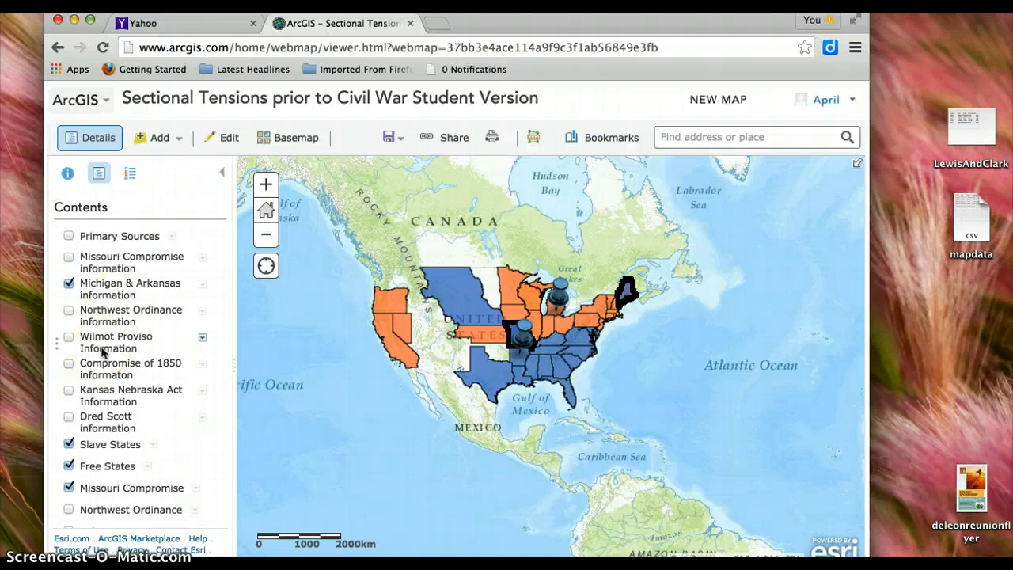
# - Turn on the Primary Sources layer and read the source text of the yellow Wilmot Proviso pin in the Southwest
pyautogui.click(69, 236)
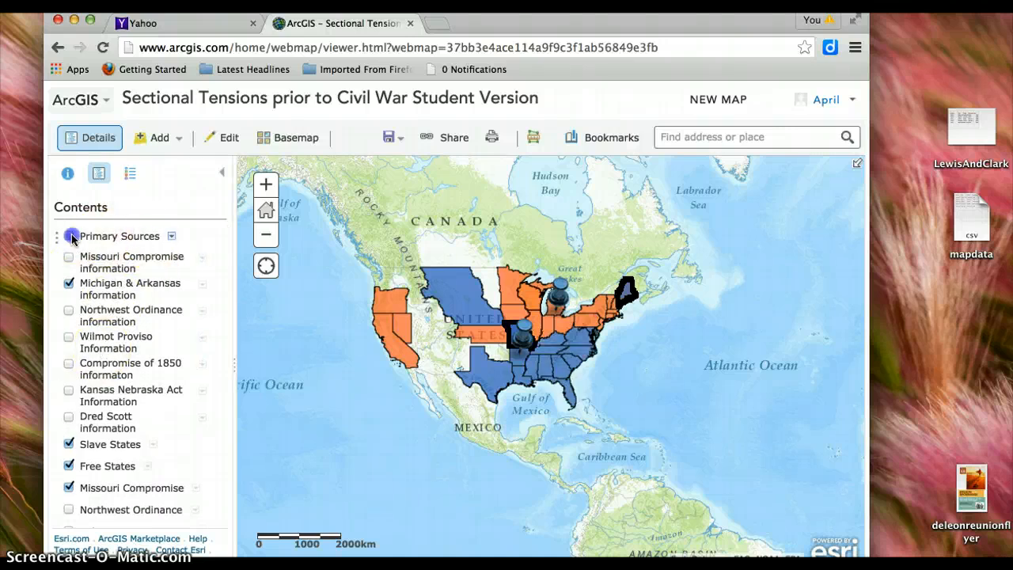
pyautogui.click(429, 326)
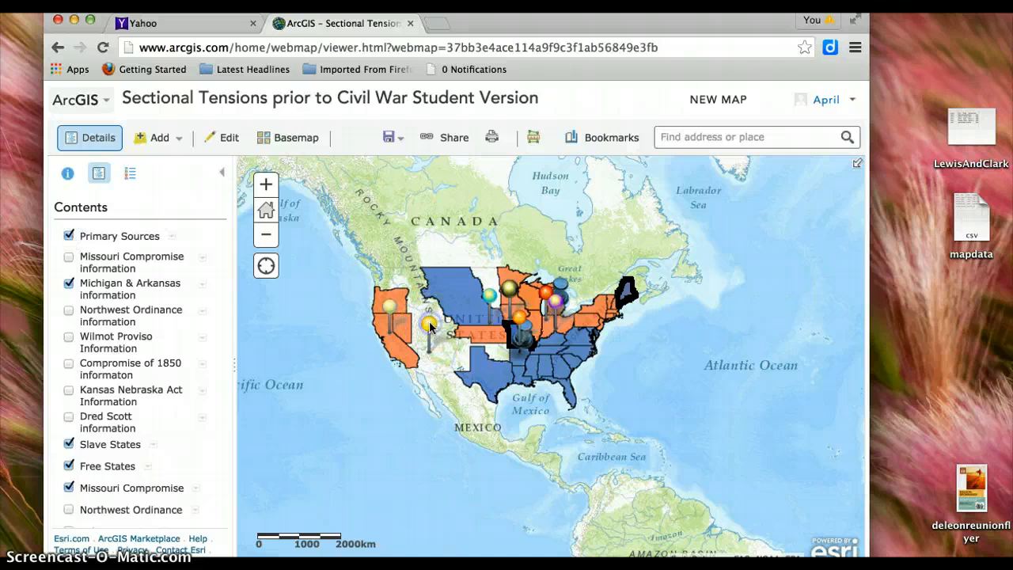
pyautogui.scroll(-3, 542, 359)
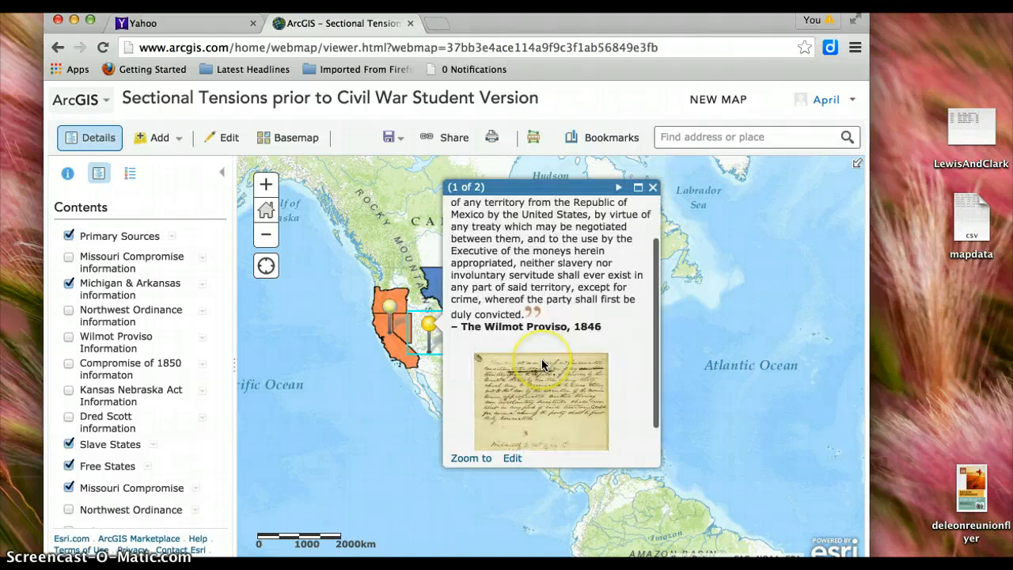
# - Reread the Wilmot Proviso source text from its beginning and close the pin's pop-up
pyautogui.scroll(3, 543, 364)
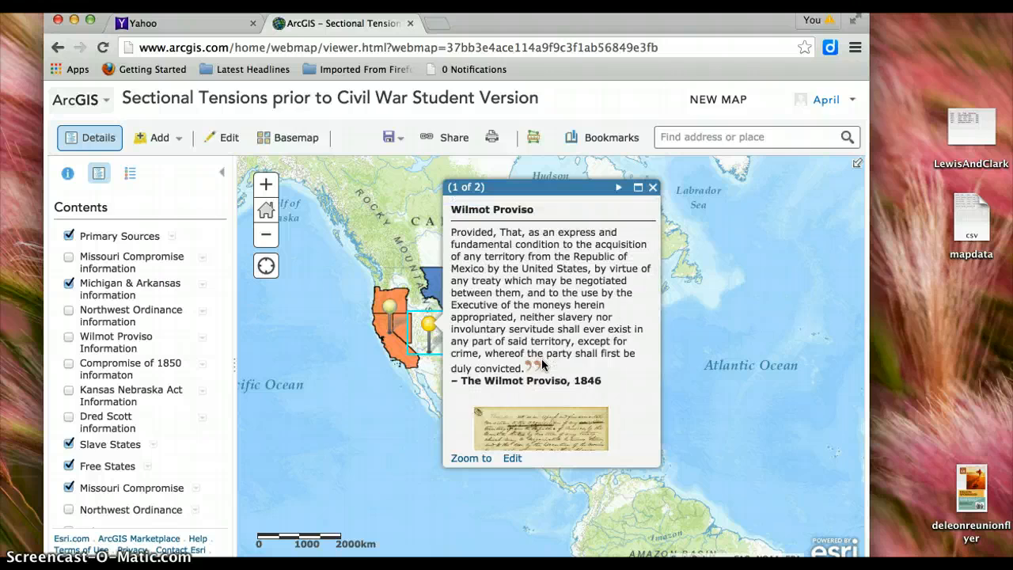
pyautogui.click(654, 189)
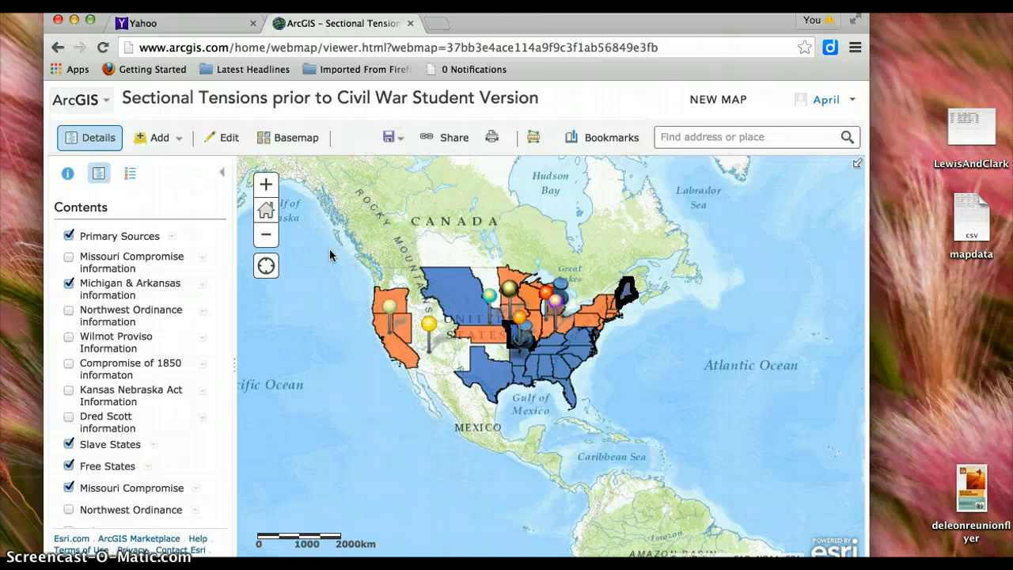
pyautogui.moveTo(277, 165); pyautogui.dragTo(338, 386)
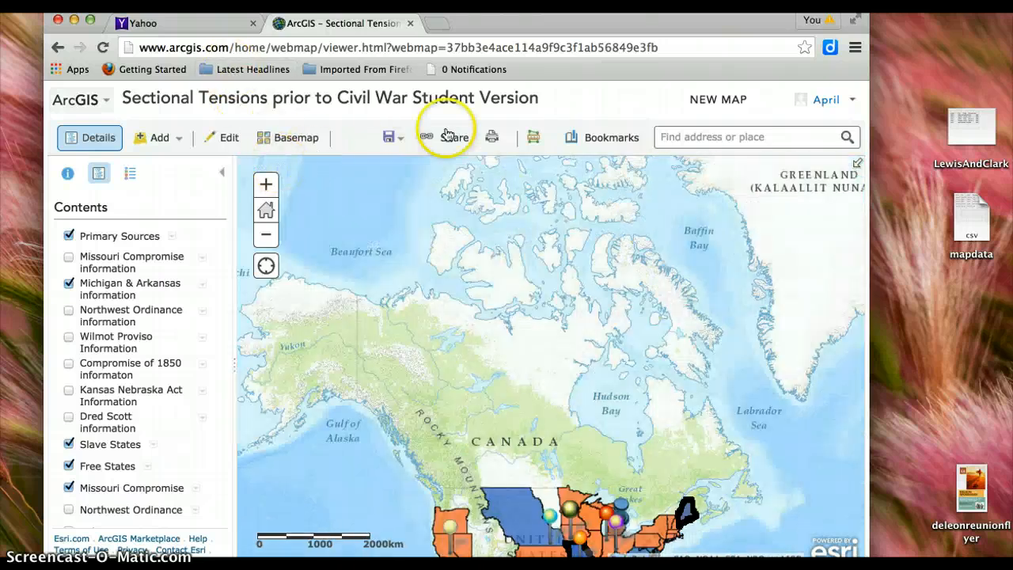
# - Leave the web map and go to the arcgis.com home page
pyautogui.click(408, 49)
pyautogui.write('a')
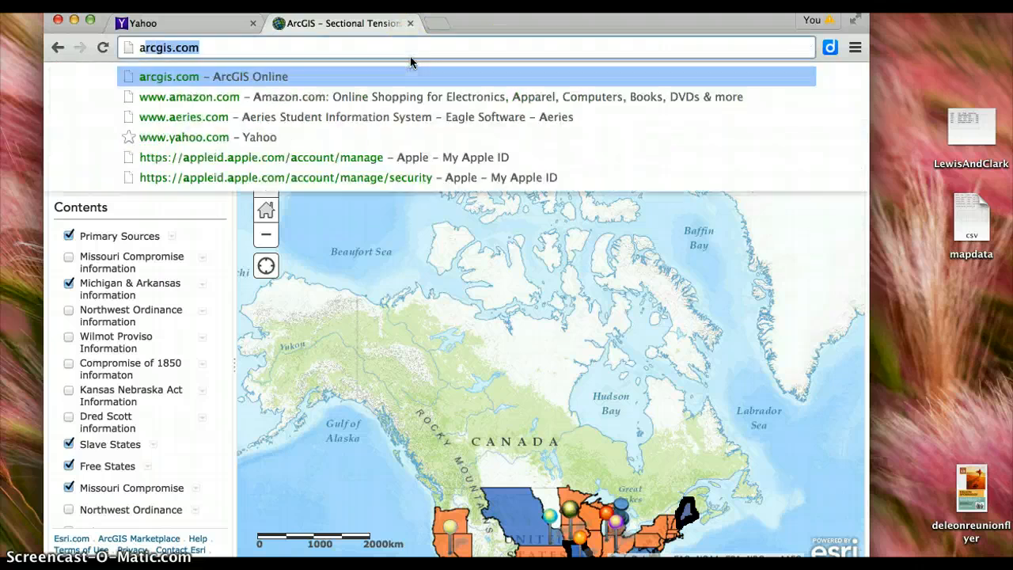
pyautogui.write('rc')
pyautogui.press('Return')
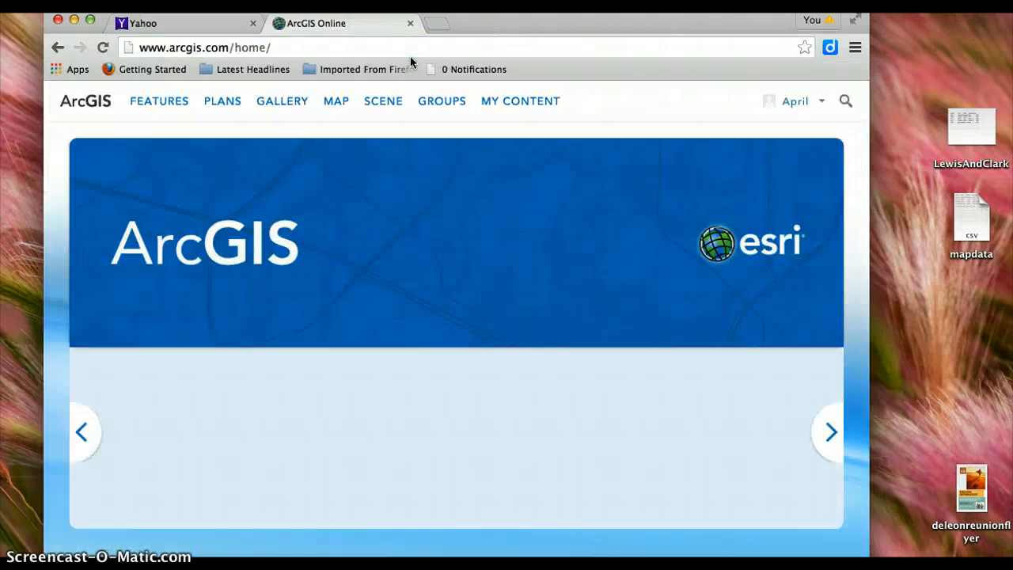
# - Search for layers matching "missouri compromise" from the ArcGIS home page
pyautogui.click(845, 104)
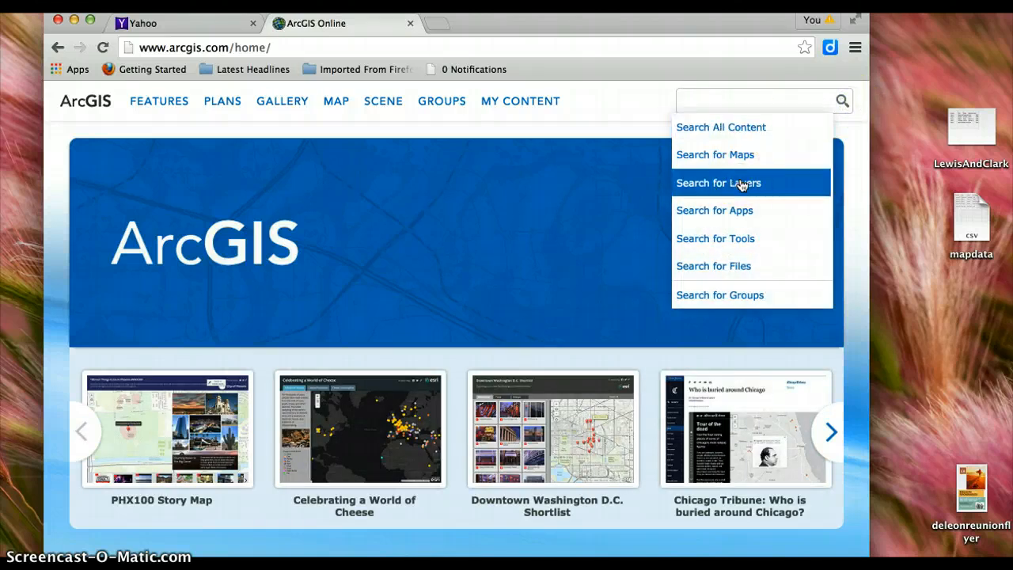
pyautogui.click(736, 99)
pyautogui.write('missouri compromi')
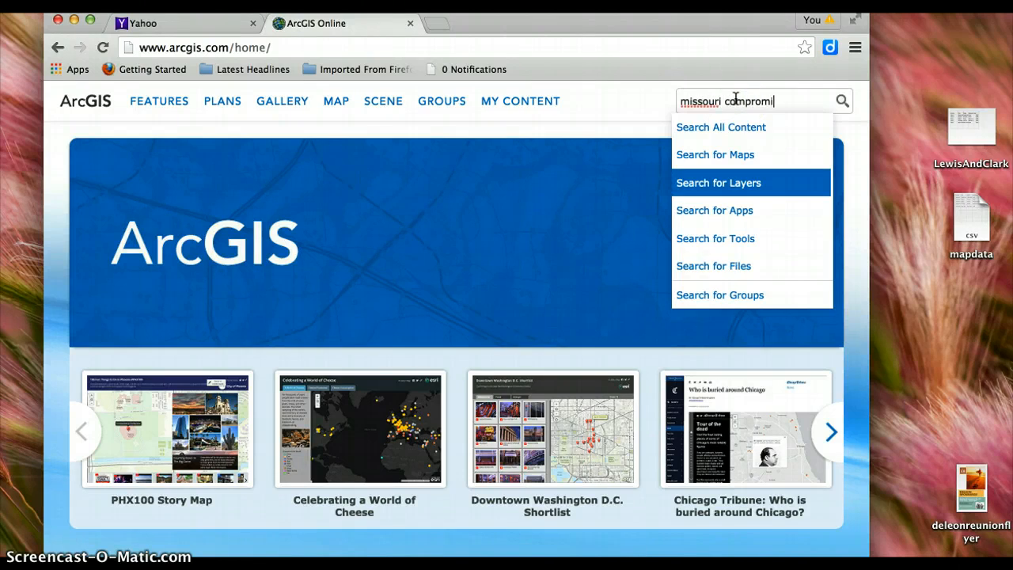
pyautogui.write('se')
pyautogui.press('Return')
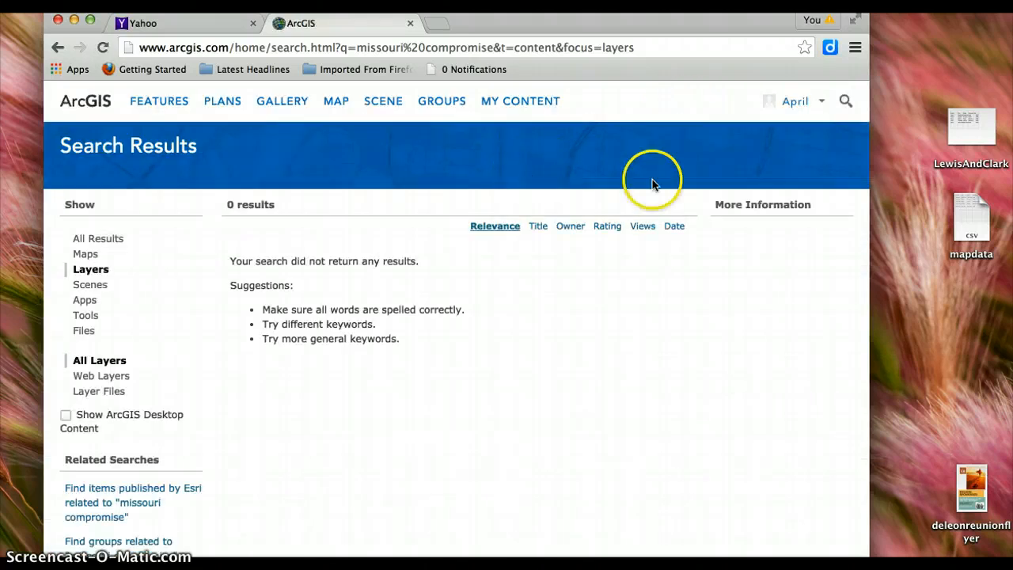
# - Repeat the "missouri compromise" search for maps and look over the results
pyautogui.click(845, 101)
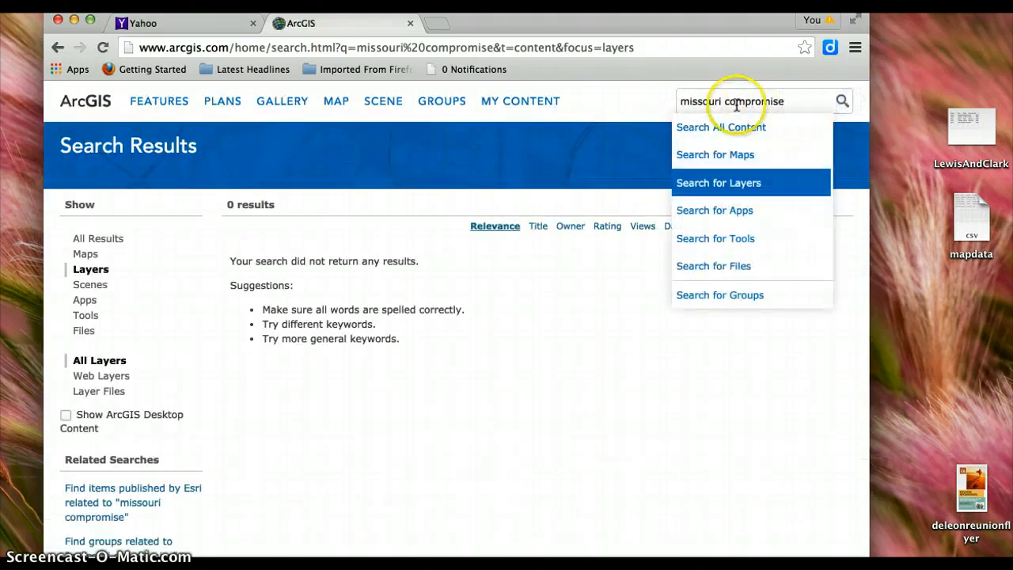
pyautogui.click(734, 155)
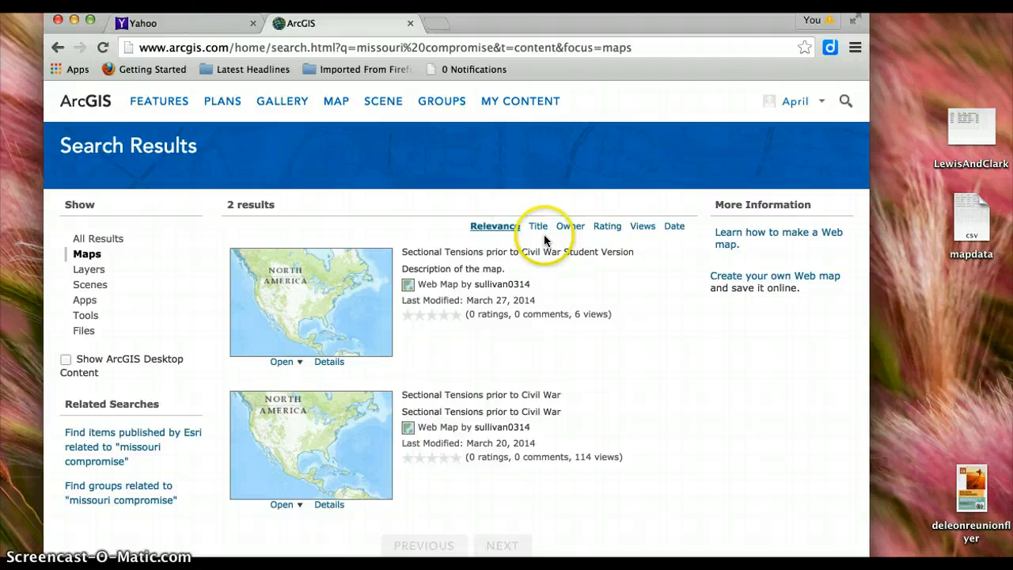
pyautogui.scroll(-1, 508, 353)
pyautogui.scroll(1, 509, 353)
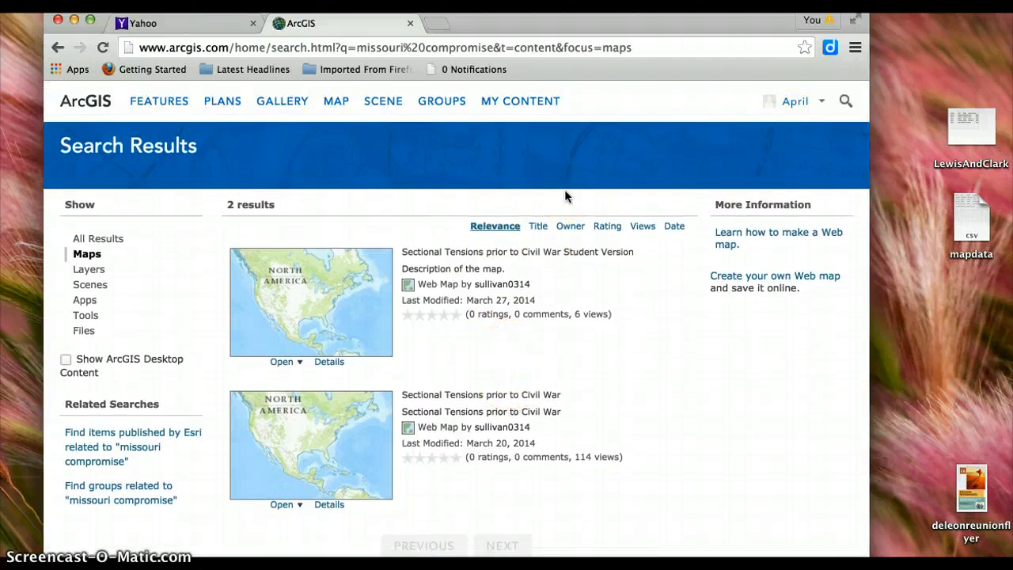
# - Limit the search to layers again and replace the search term with "california"
pyautogui.click(88, 269)
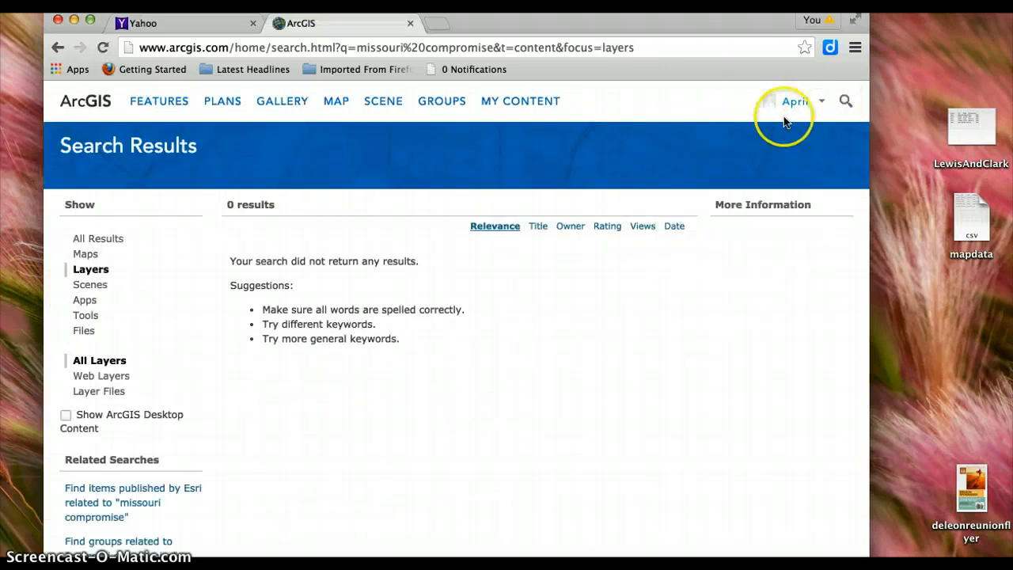
pyautogui.click(845, 101)
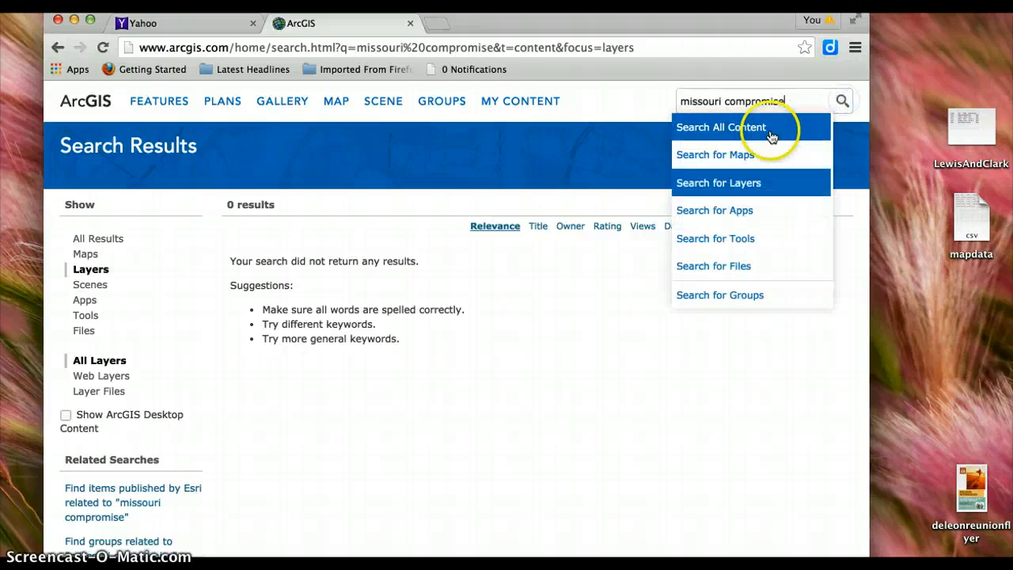
pyautogui.moveTo(795, 100); pyautogui.dragTo(694, 97)
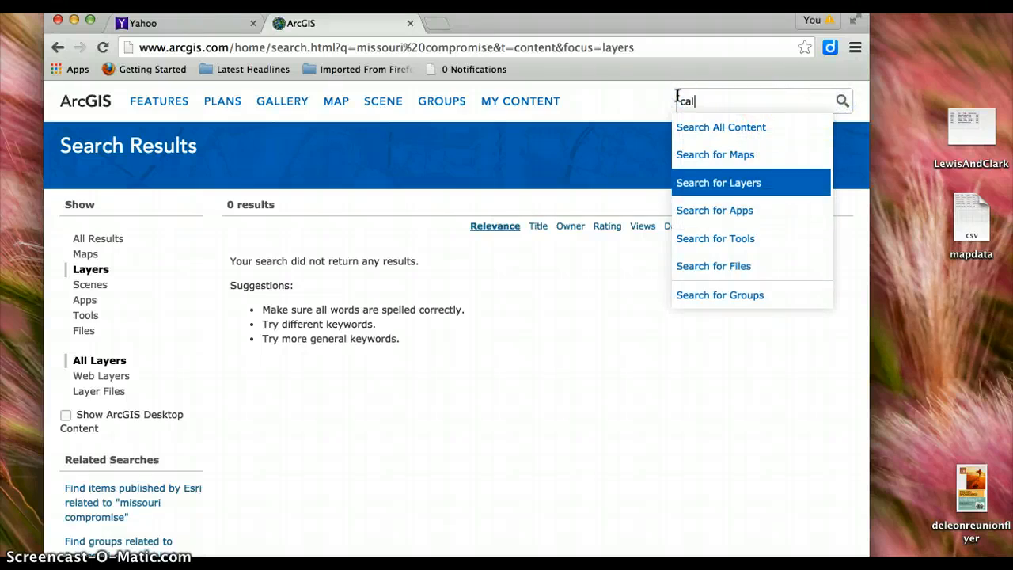
pyautogui.press('Return')
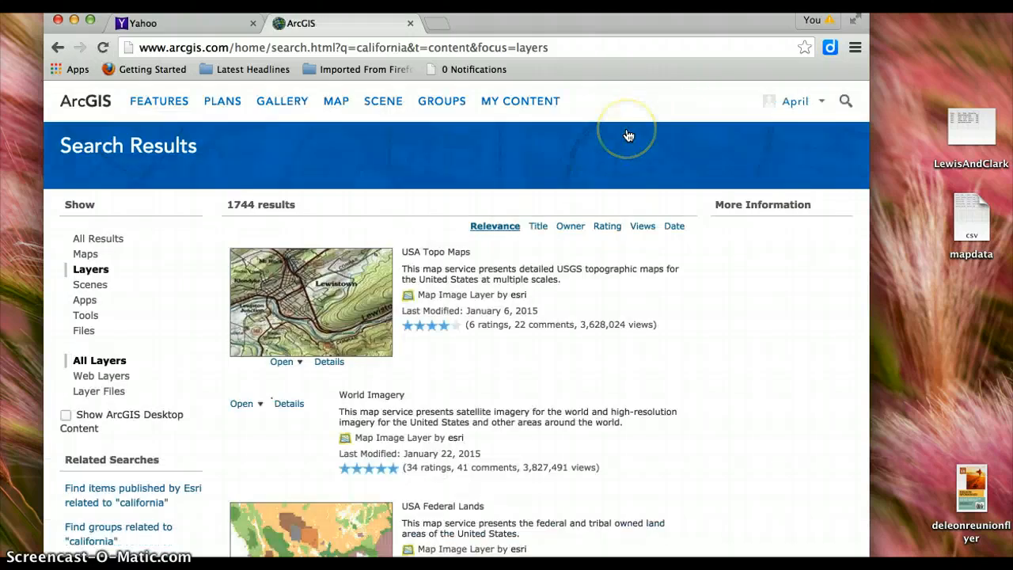
# - Find the California CIR 2005 NDVI imagery layer among the search results and open it in the map viewer
pyautogui.scroll(-10, 400, 379)
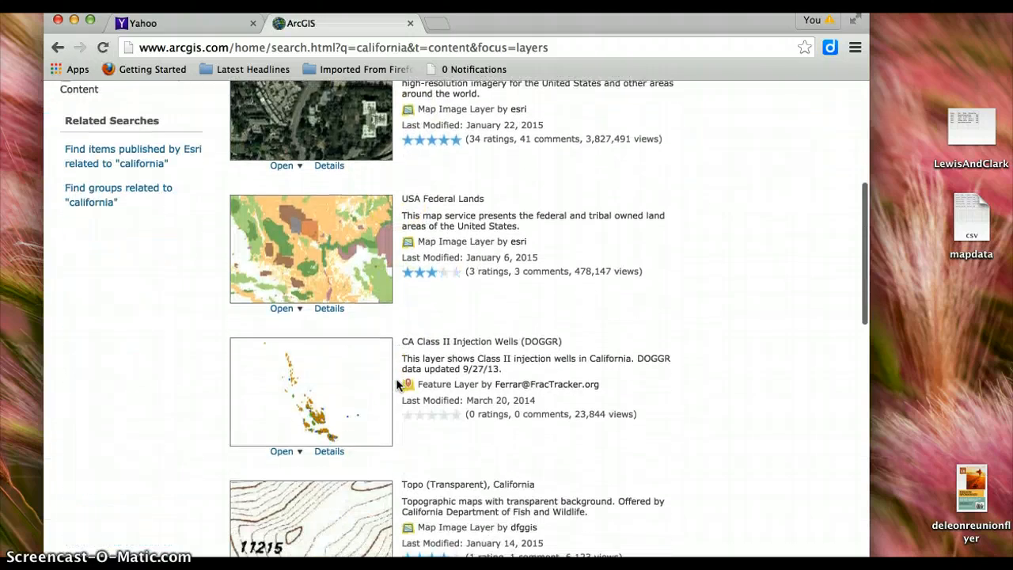
pyautogui.scroll(-6, 398, 384)
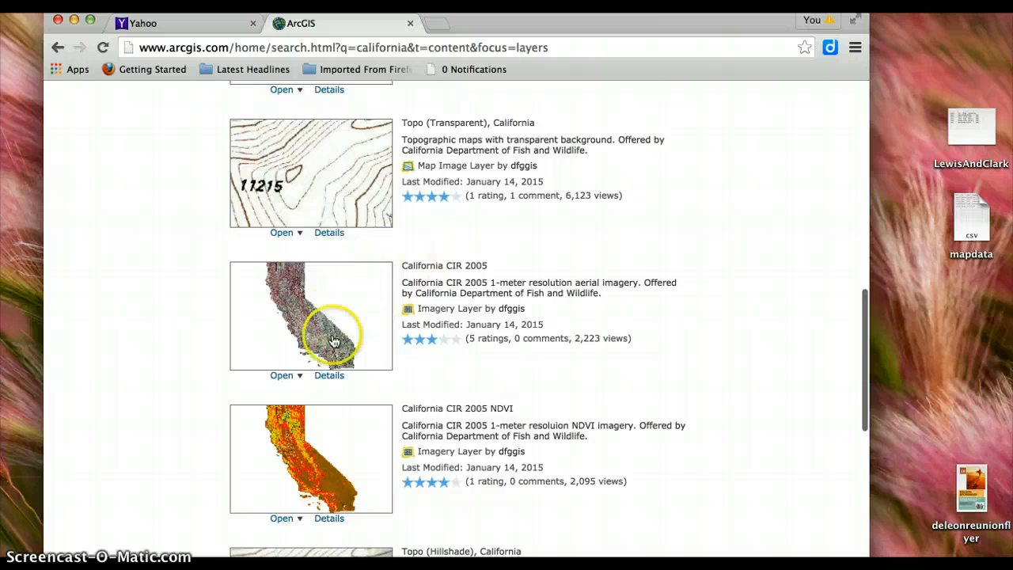
pyautogui.scroll(-1, 363, 437)
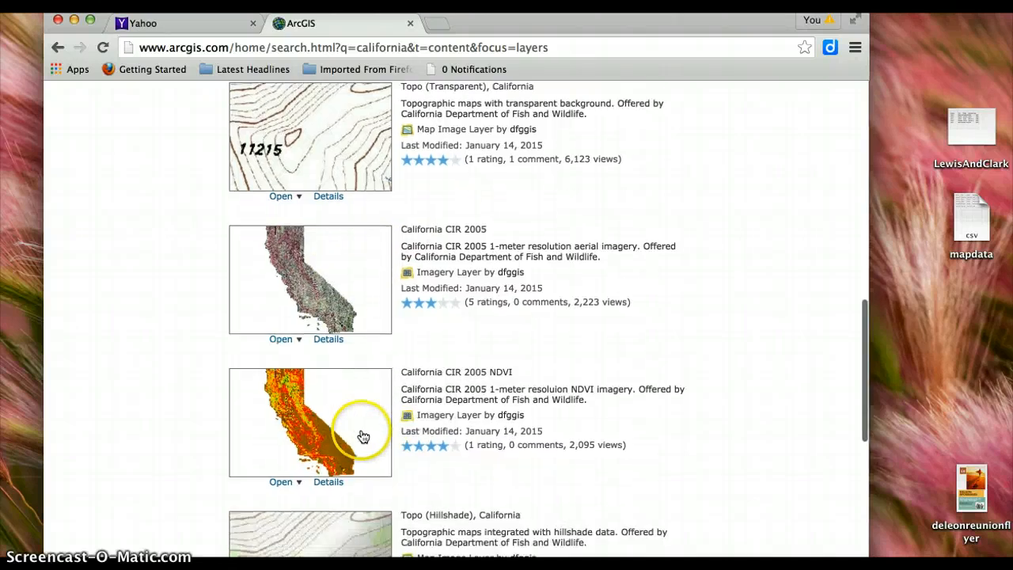
pyautogui.click(281, 478)
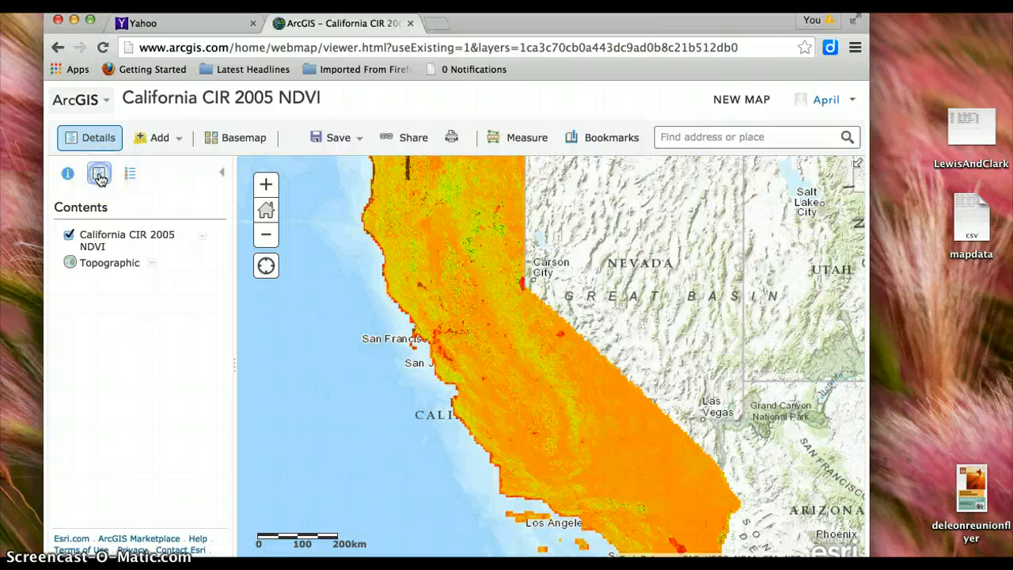
# - Review the available options for the California CIR 2005 NDVI layer
pyautogui.click(202, 235)
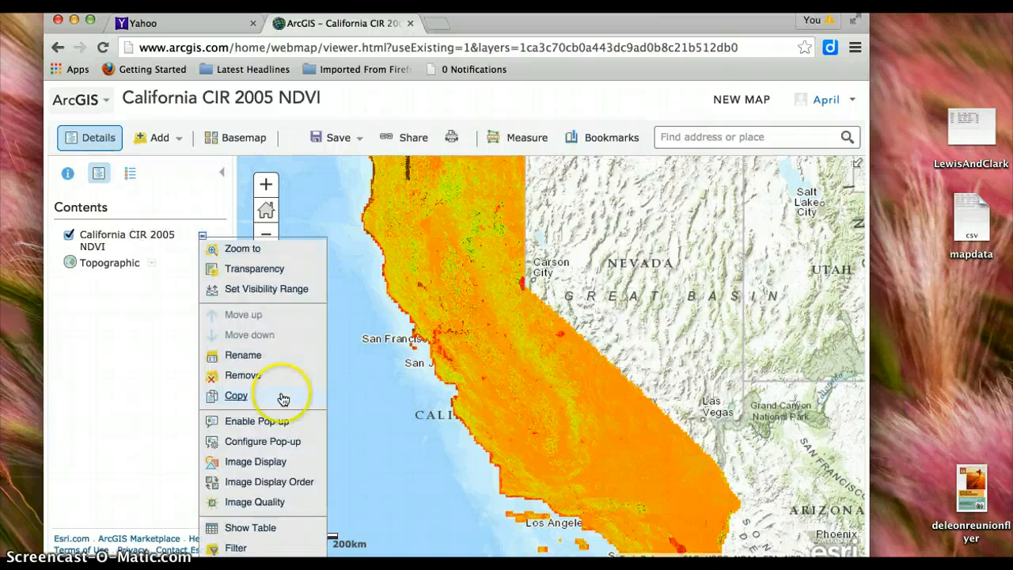
pyautogui.scroll(-1, 281, 396)
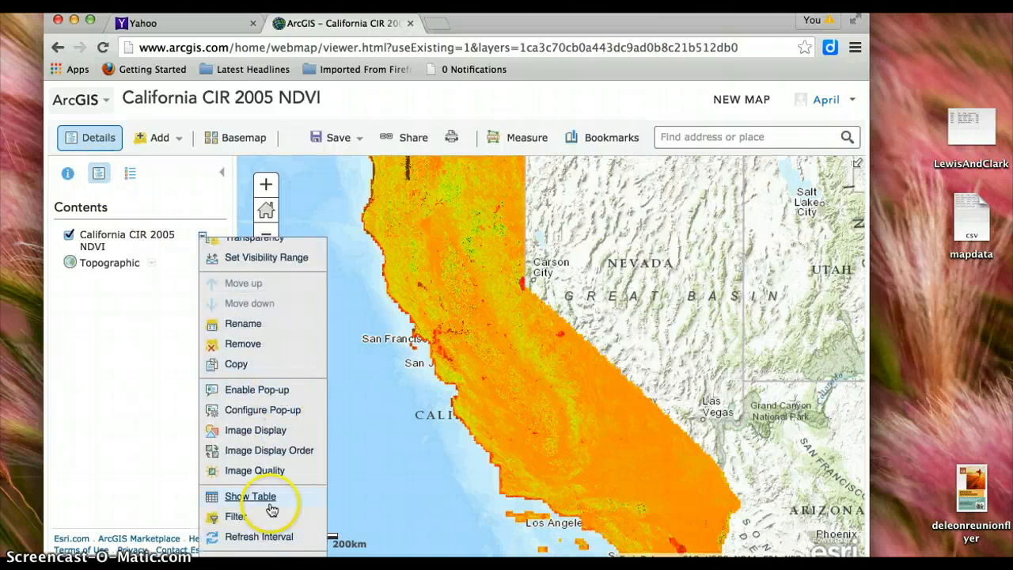
pyautogui.moveTo(467, 23)
pyautogui.mouseDown()
pyautogui.moveTo(484, 24)
pyautogui.moveTo(448, 23)
pyautogui.mouseUp()
pyautogui.scroll(-1, 255, 449)
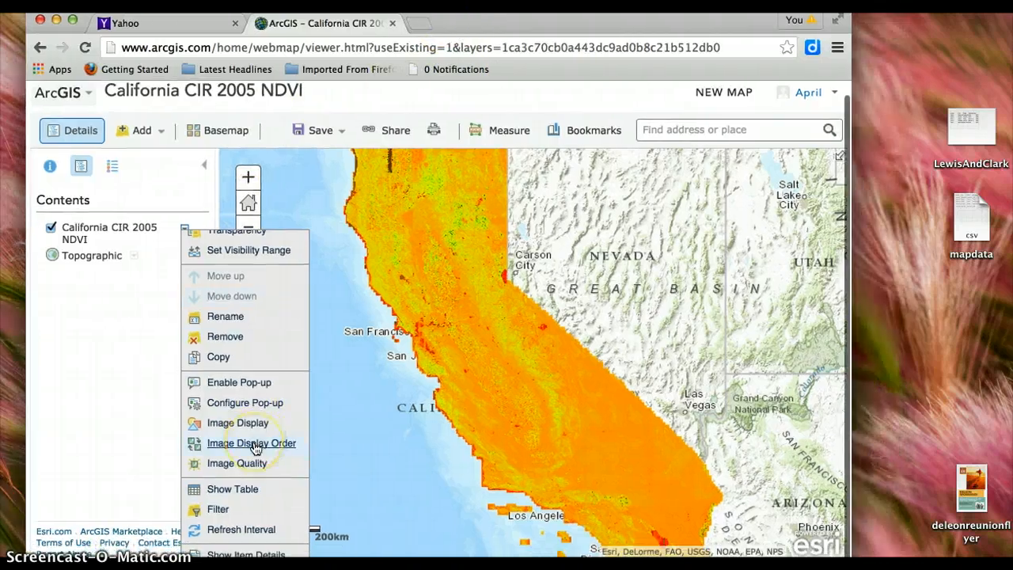
pyautogui.scroll(-1, 256, 449)
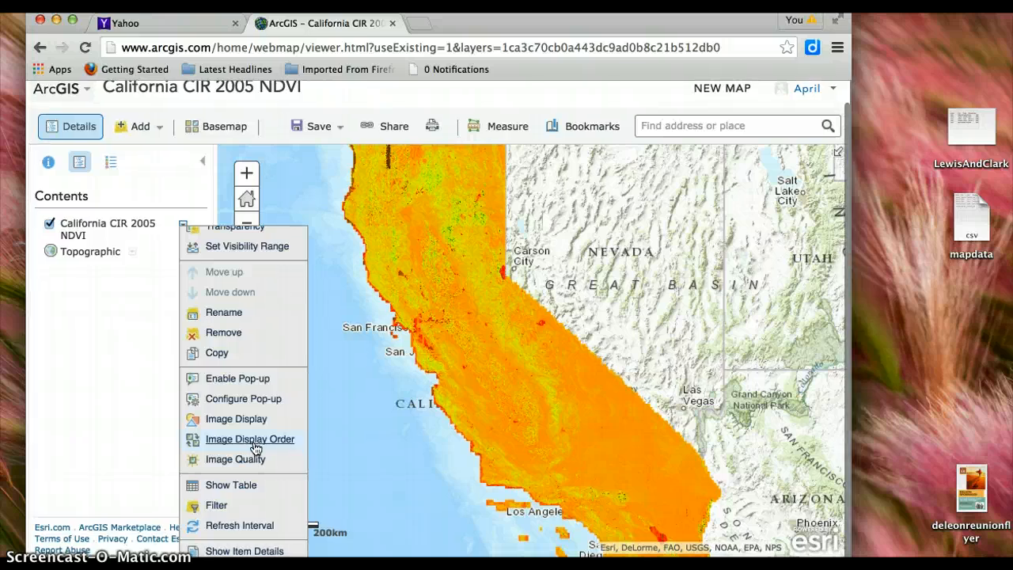
pyautogui.scroll(1, 256, 449)
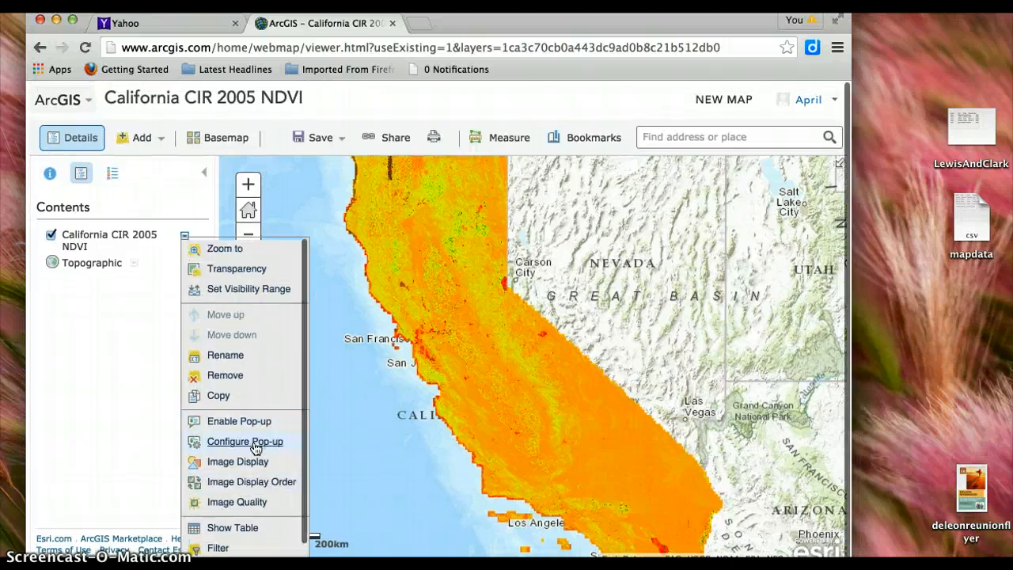
# - Go back to the arcgis.com home page and search all content for "13 colonies"
pyautogui.click(318, 49)
pyautogui.write('arcgis.com')
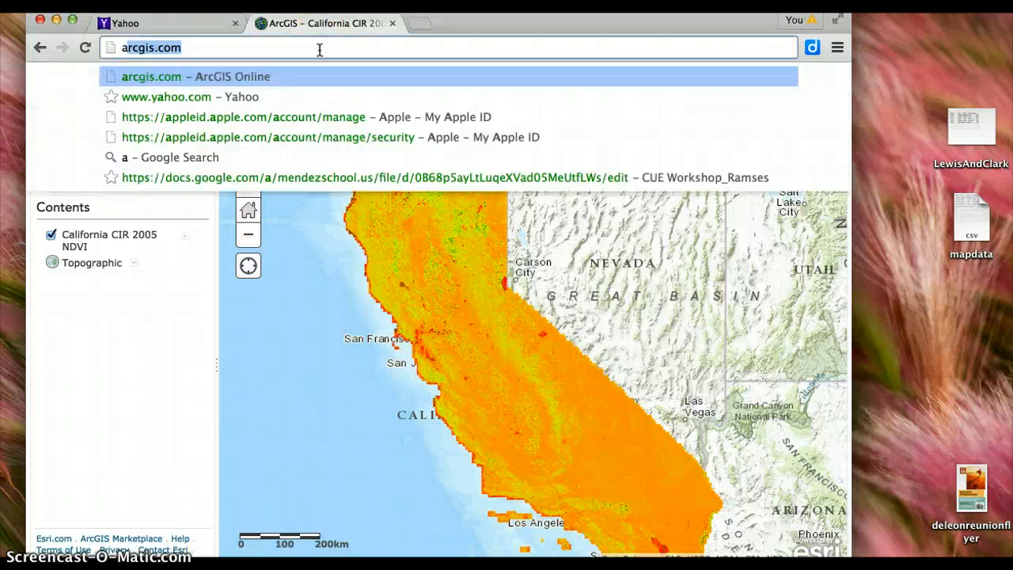
pyautogui.press('Return')
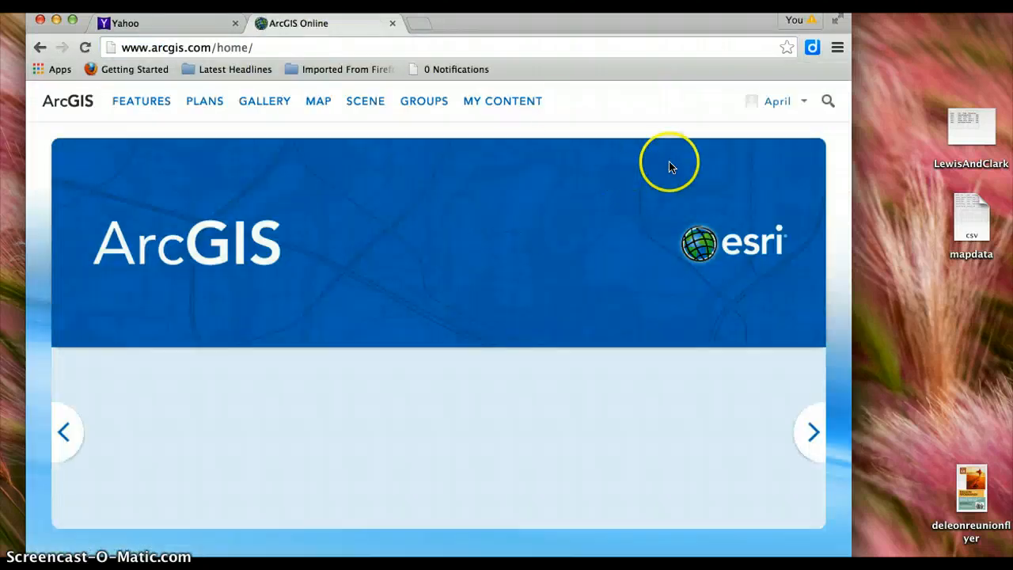
pyautogui.click(826, 103)
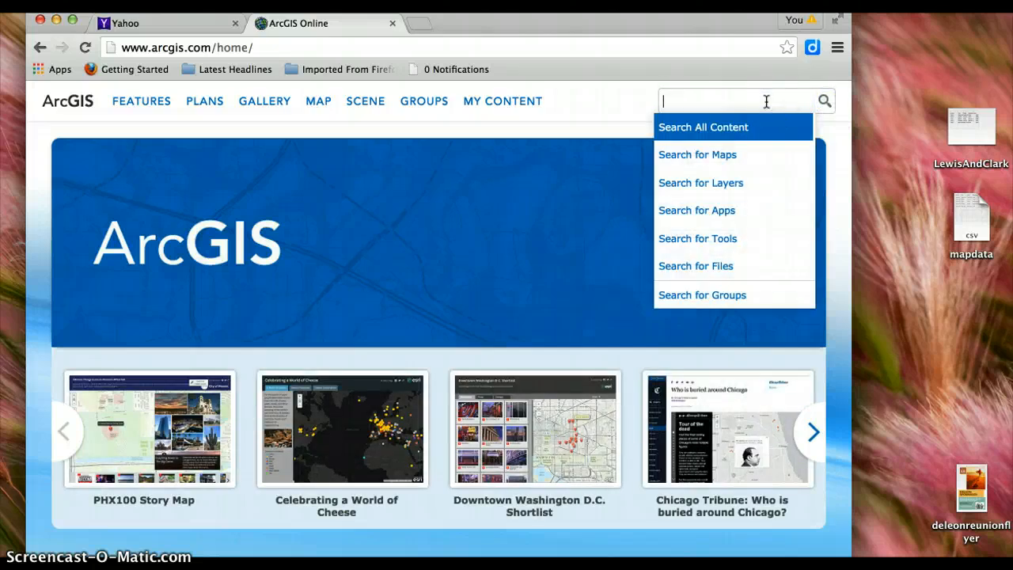
pyautogui.write('13 colonies')
pyautogui.press('Return')
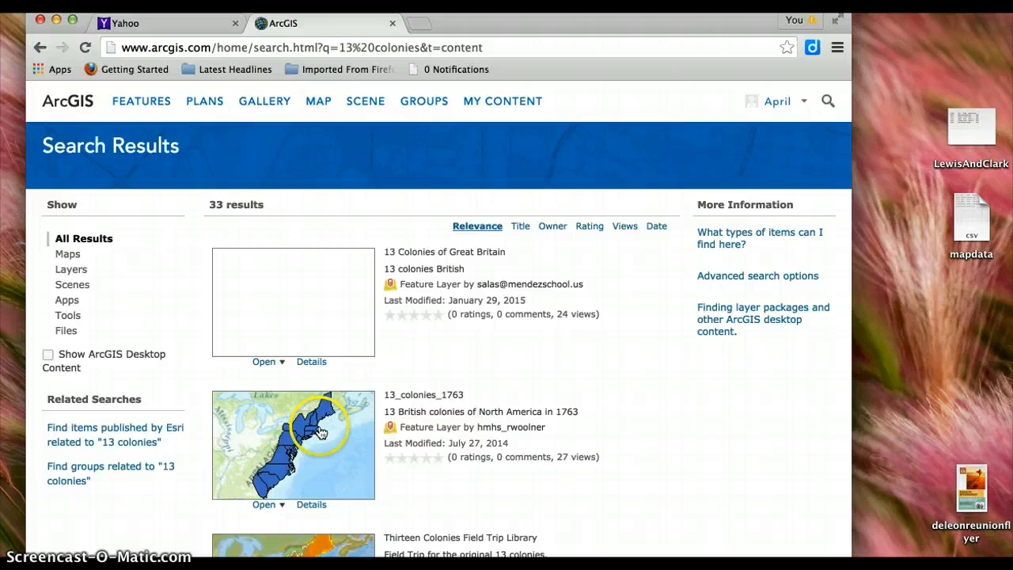
# - Open the details of the 13_colonies_1763 feature layer and add the layer to a map
pyautogui.moveTo(323, 428); pyautogui.dragTo(401, 394)
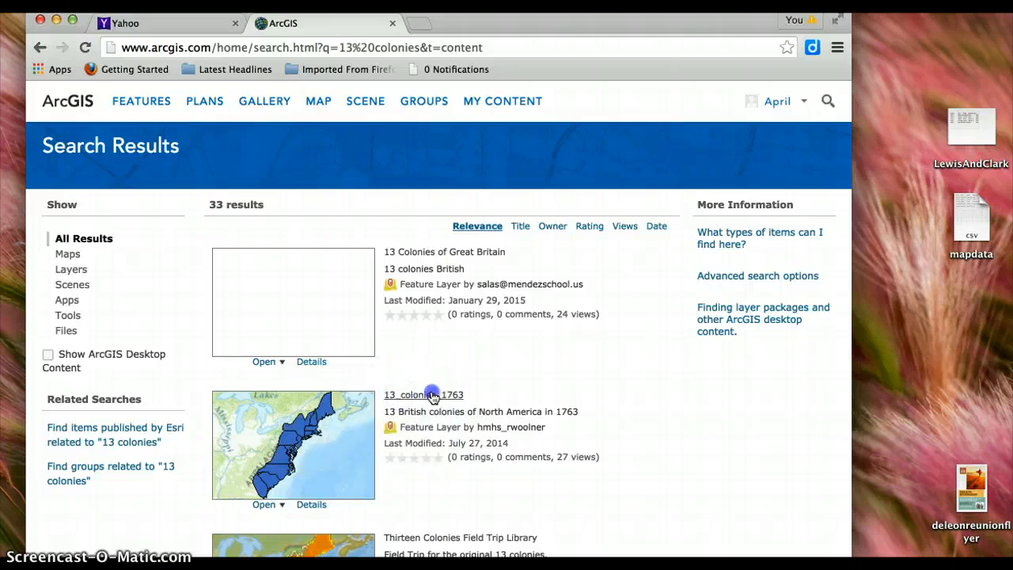
pyautogui.click(433, 395)
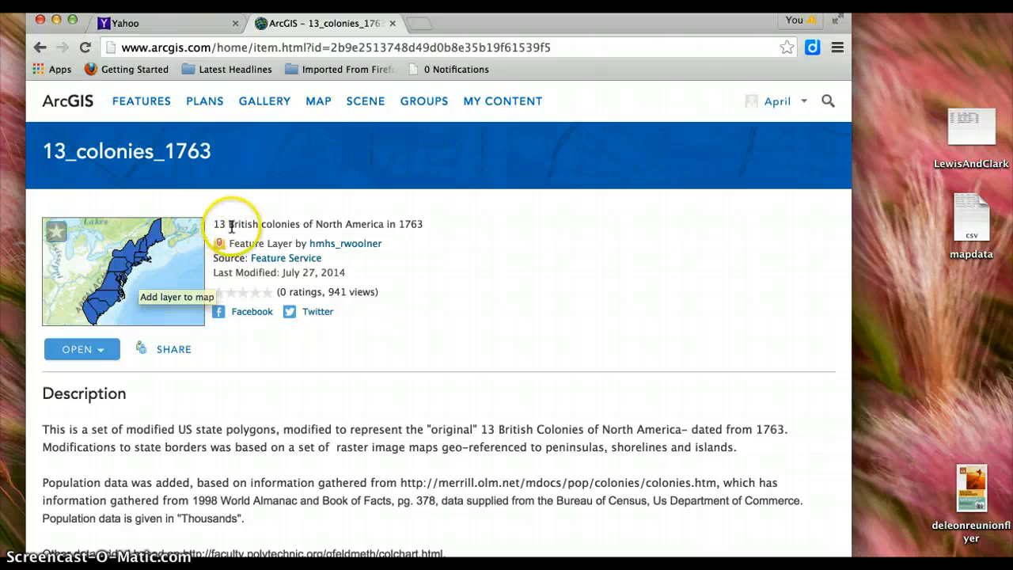
pyautogui.click(170, 254)
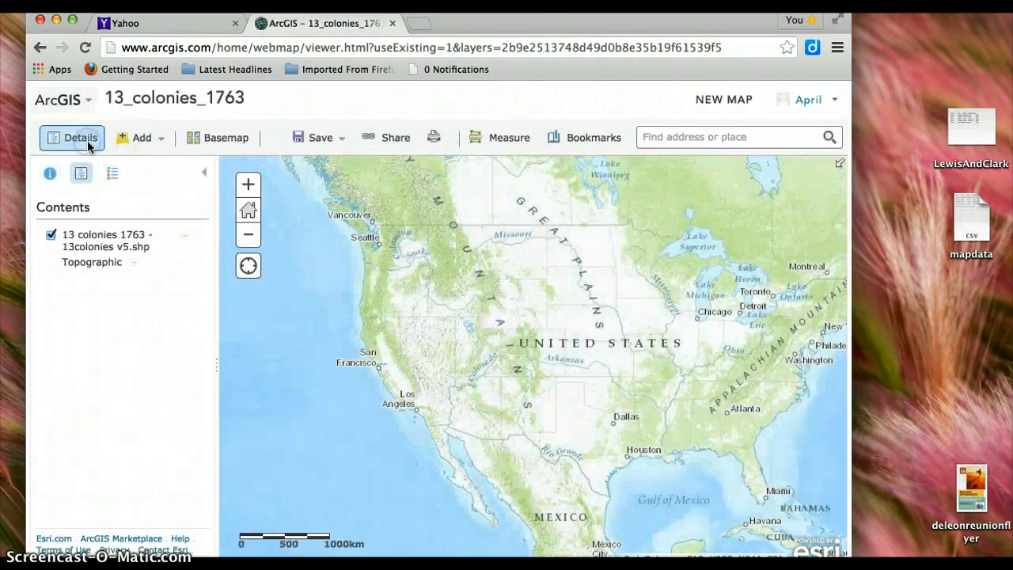
# - Show the contents of the 13_colonies_1763 map and review the options available for its colonies layer
pyautogui.click(87, 140)
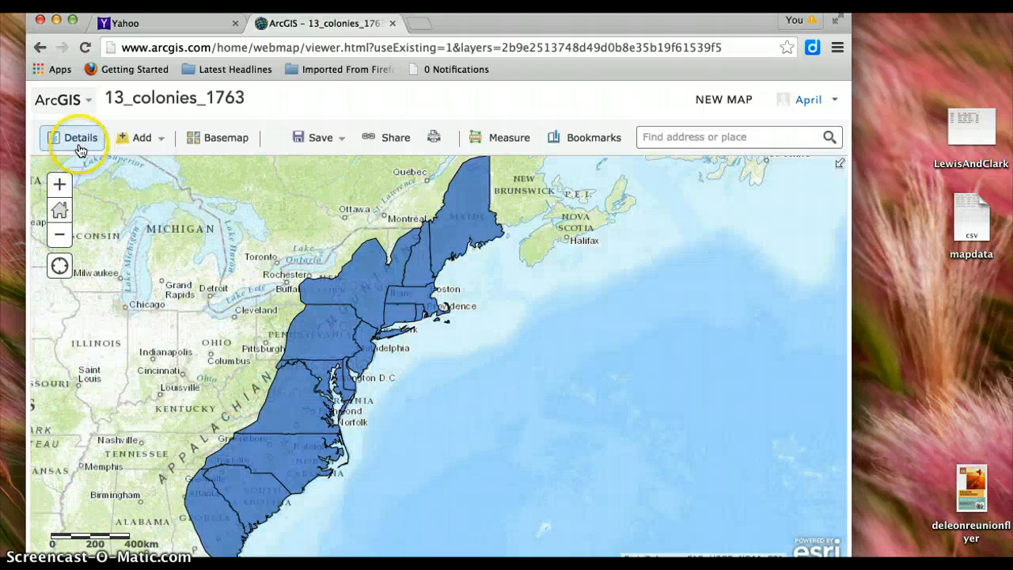
pyautogui.click(79, 148)
pyautogui.click(184, 241)
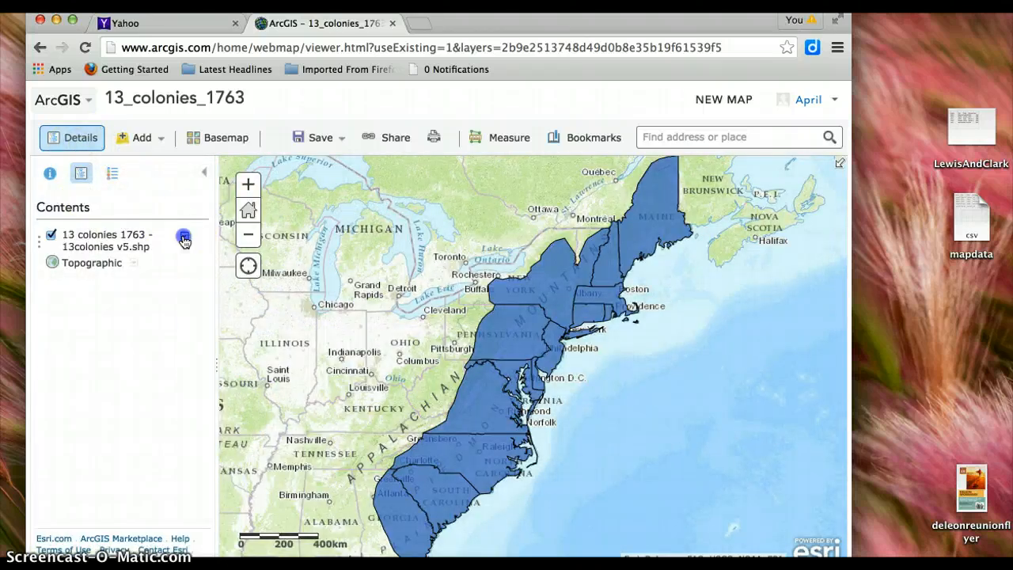
pyautogui.scroll(-1, 198, 323)
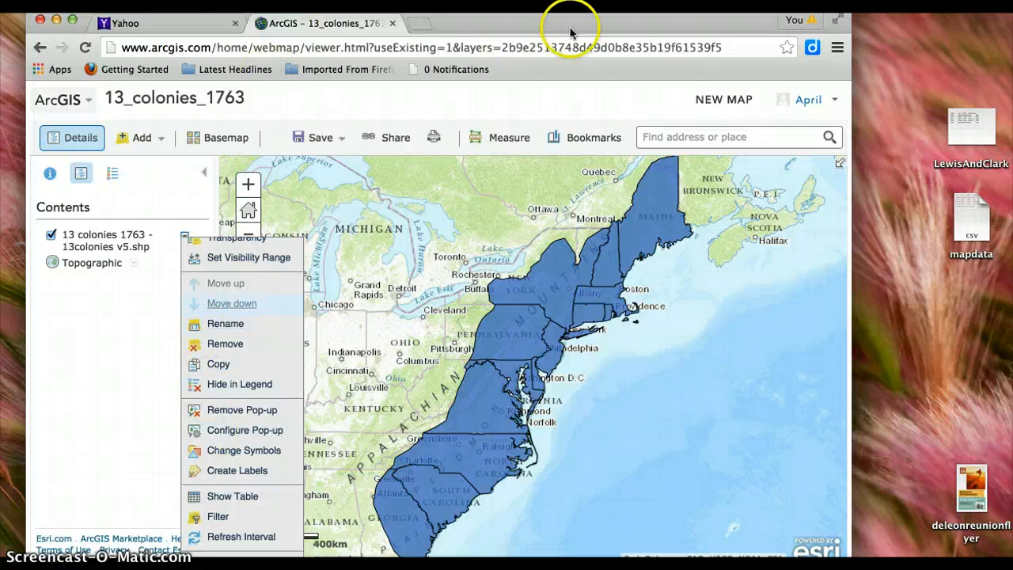
pyautogui.moveTo(852, 440); pyautogui.dragTo(848, 411)
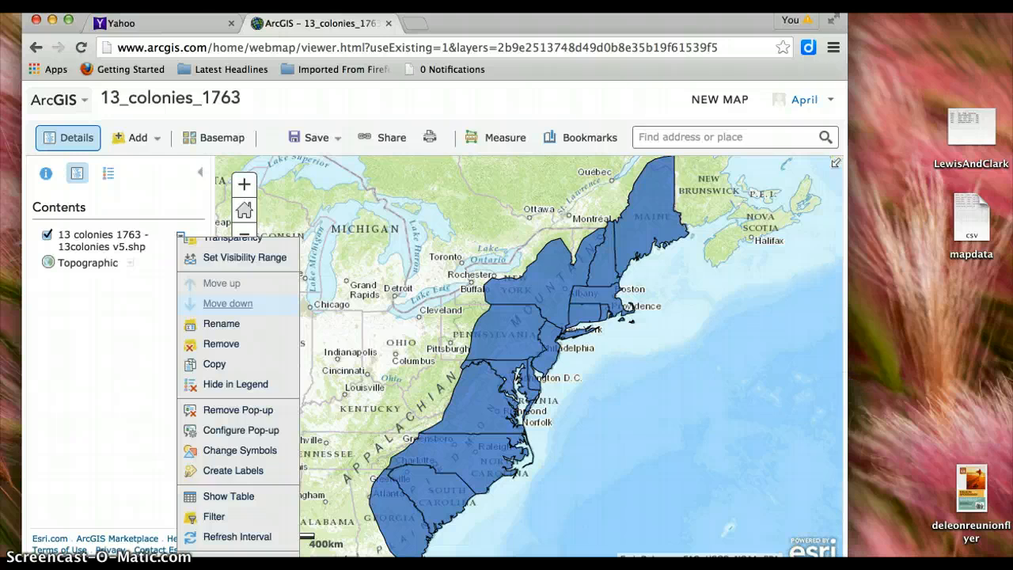
# - Examine the full list of options for the 13 colonies 1763 layer, including its visibility range settings
pyautogui.moveTo(813, 557); pyautogui.dragTo(813, 492)
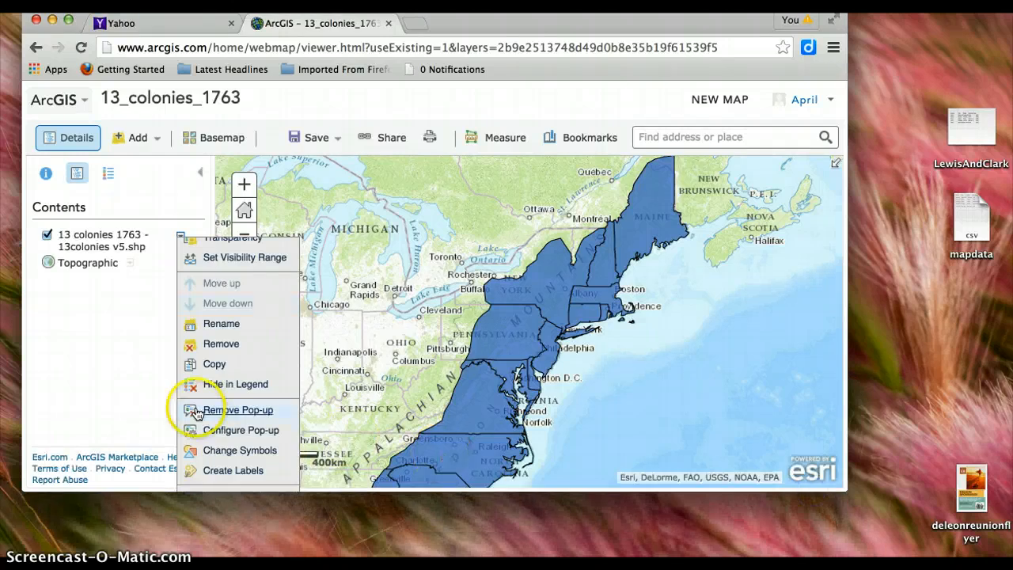
pyautogui.scroll(1, 237, 365)
pyautogui.scroll(-1, 238, 366)
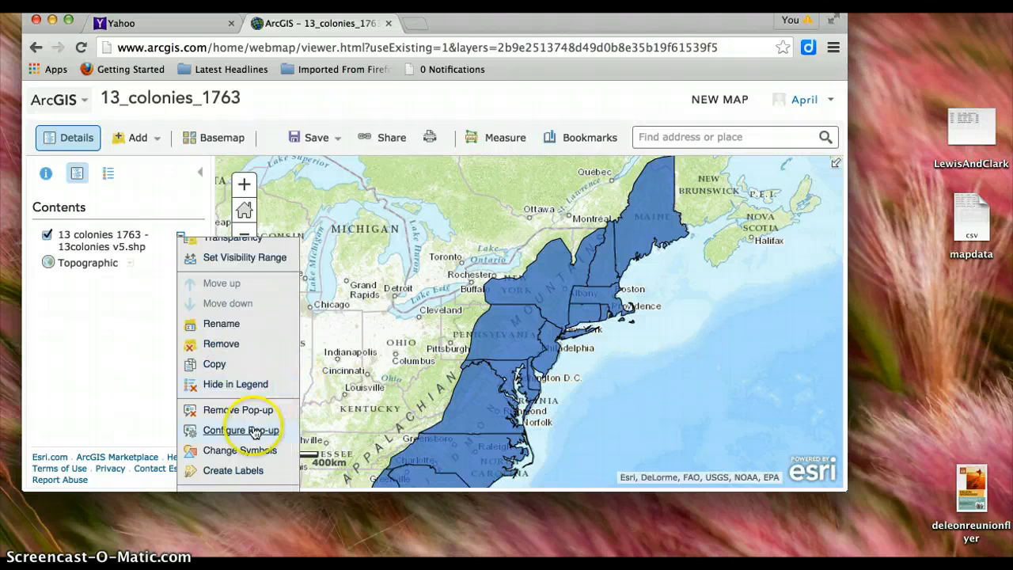
pyautogui.moveTo(315, 491); pyautogui.dragTo(317, 558)
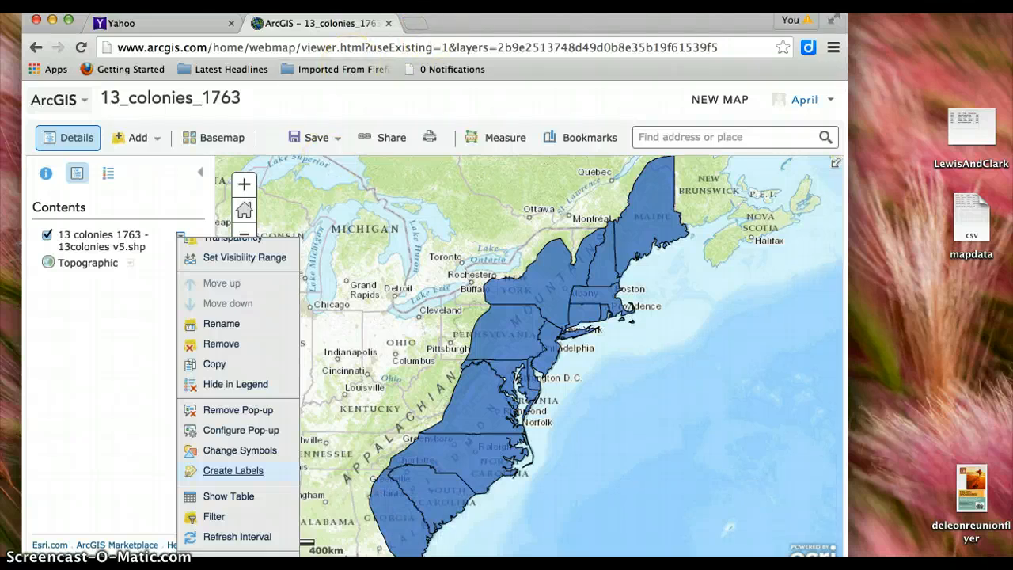
pyautogui.moveTo(445, 24)
pyautogui.mouseDown()
pyautogui.moveTo(433, 151)
pyautogui.moveTo(459, 15)
pyautogui.mouseUp()
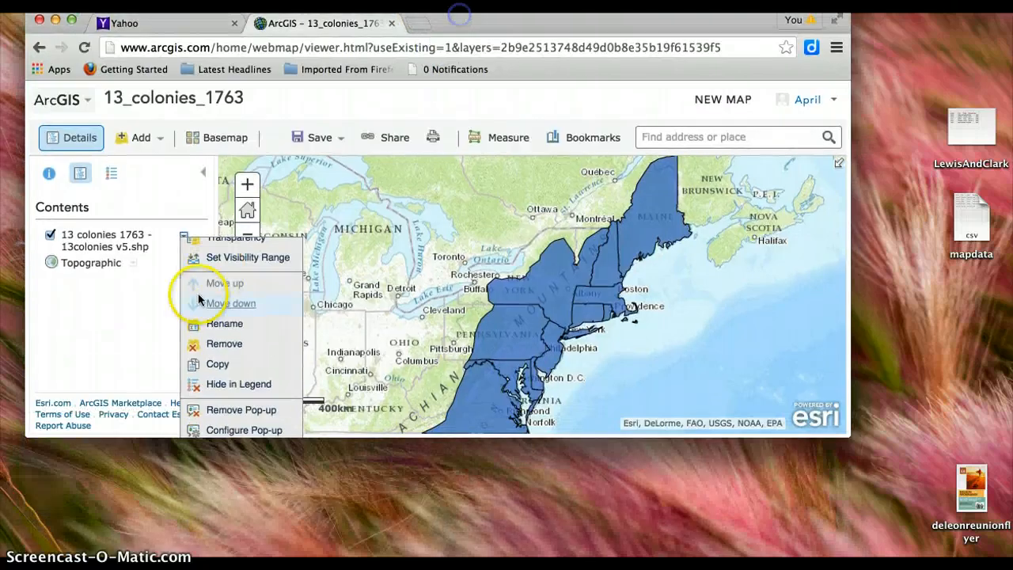
pyautogui.moveTo(318, 438); pyautogui.dragTo(318, 554)
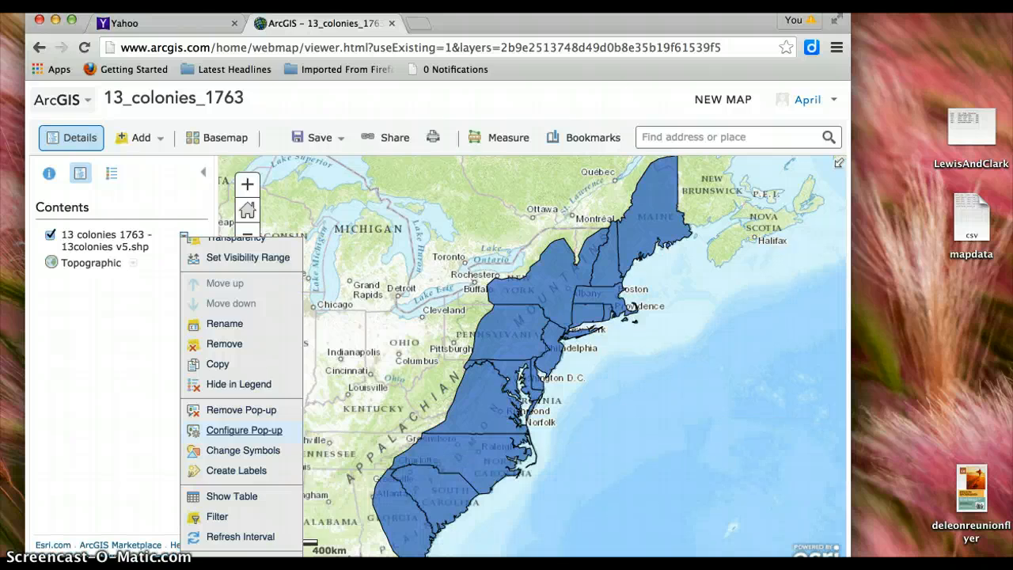
pyautogui.moveTo(506, 20); pyautogui.dragTo(726, 20)
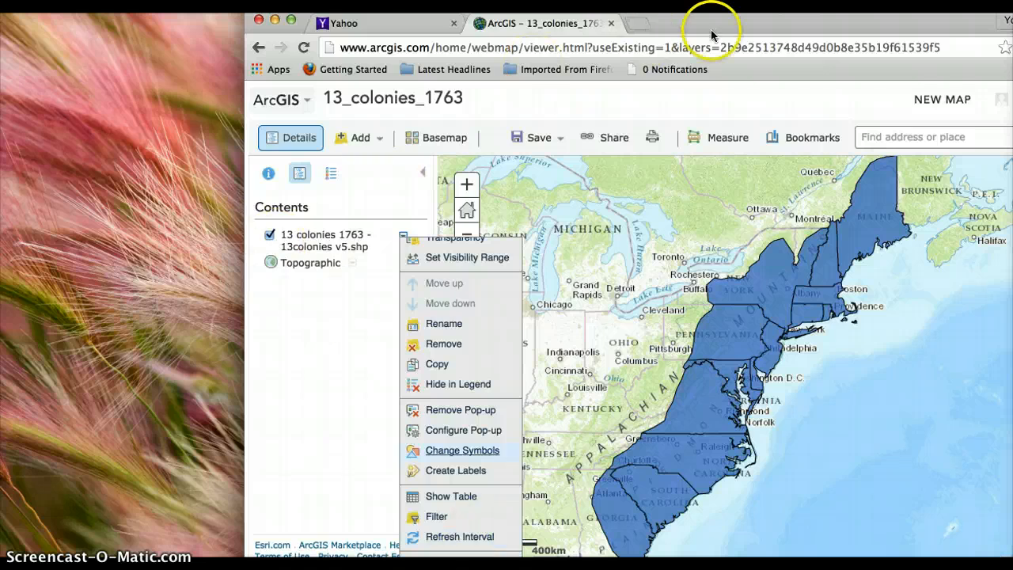
pyautogui.moveTo(717, 30); pyautogui.dragTo(623, 29)
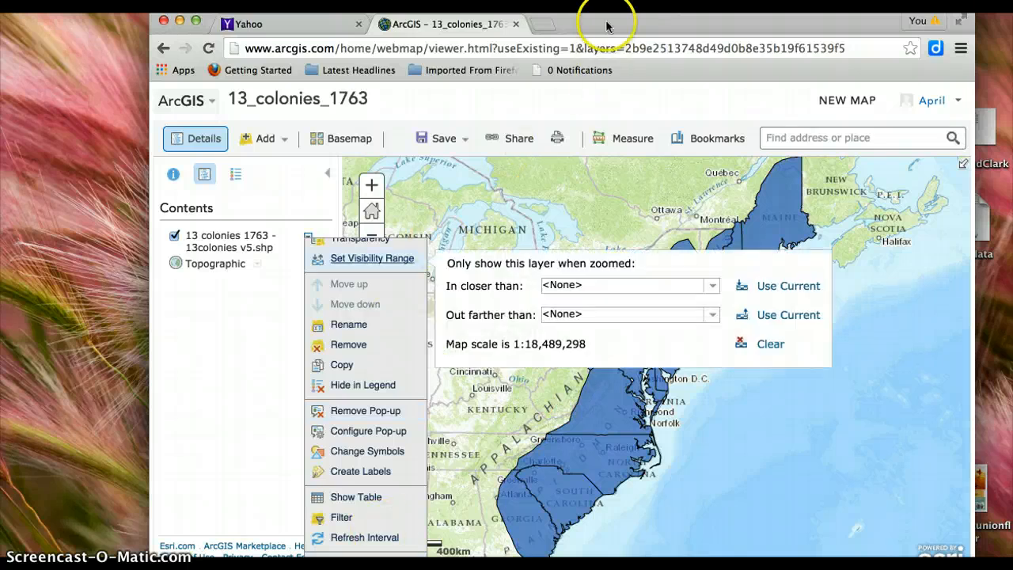
pyautogui.moveTo(602, 31); pyautogui.dragTo(544, 34)
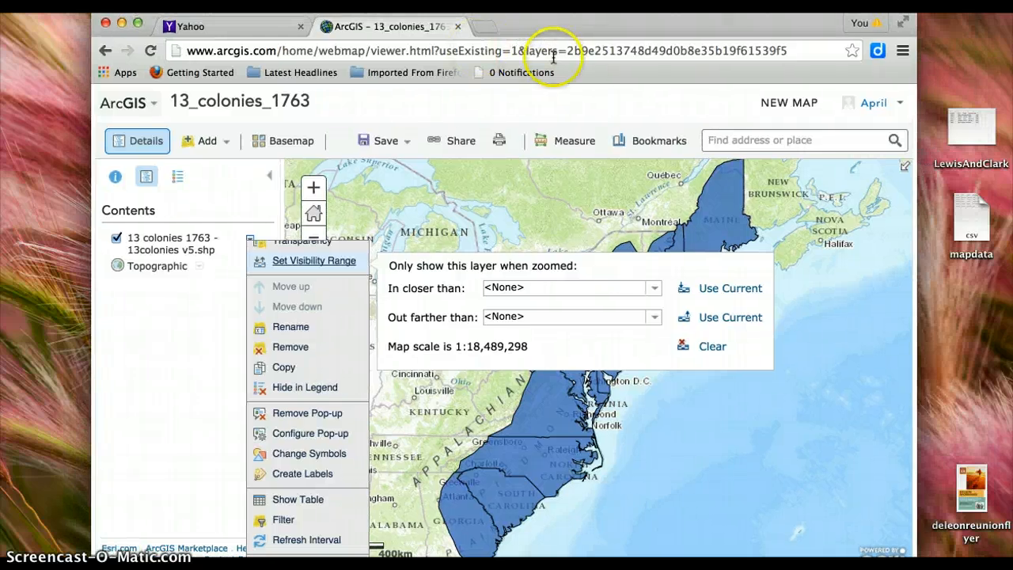
pyautogui.click(753, 141)
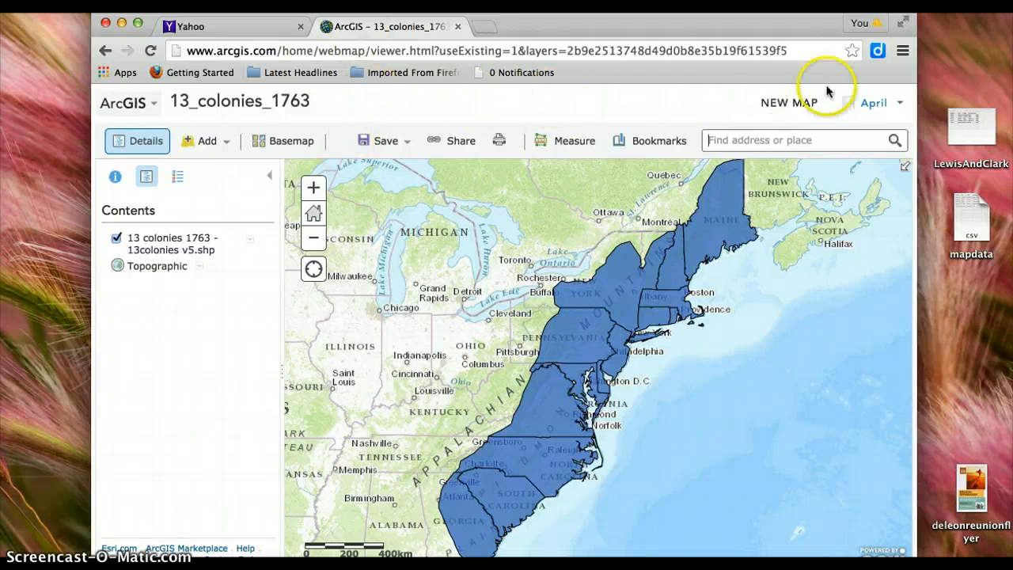
# - Open My Esri from the account options and go from there to the arcgis.com home page
pyautogui.click(871, 112)
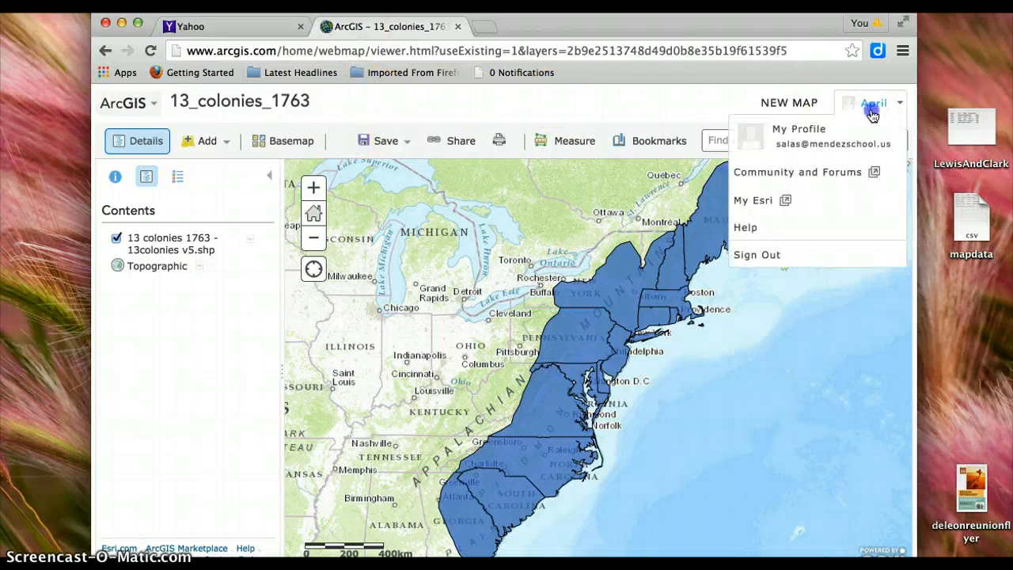
pyautogui.click(764, 200)
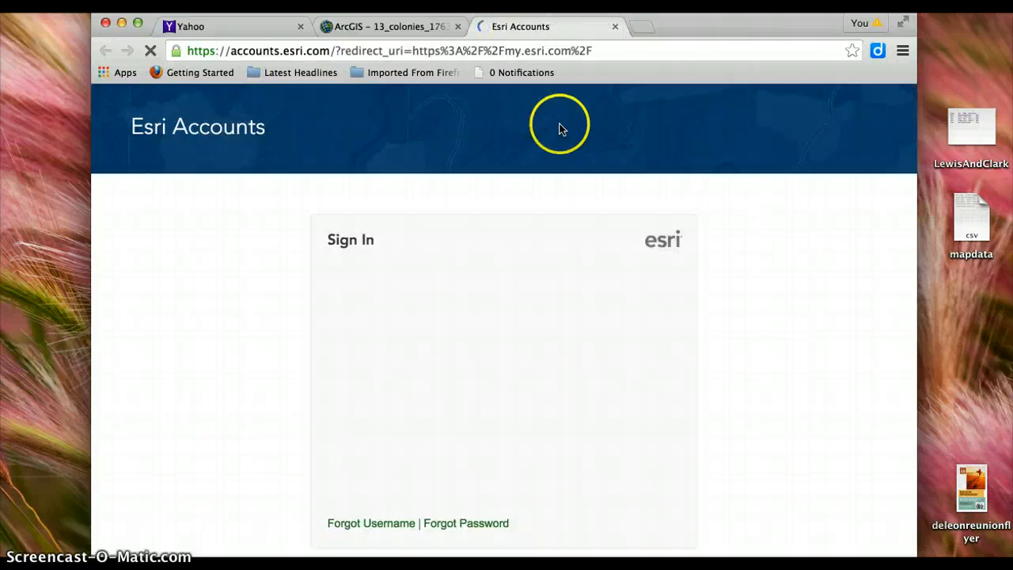
pyautogui.click(465, 49)
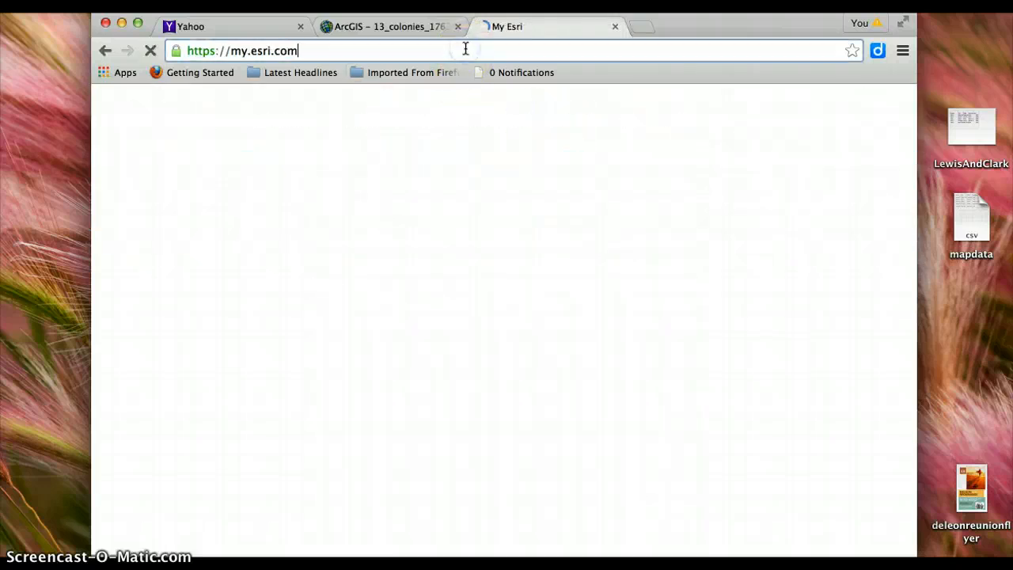
pyautogui.write('arc')
pyautogui.press('BackSpace')
pyautogui.press('BackSpace')
pyautogui.press('BackSpace')
pyautogui.press('BackSpace')
pyautogui.press('BackSpace')
pyautogui.press('BackSpace')
pyautogui.press('BackSpace')
pyautogui.press('BackSpace')
pyautogui.press('BackSpace')
pyautogui.press('BackSpace')
pyautogui.press('BackSpace')
pyautogui.press('BackSpace')
pyautogui.press('BackSpace')
pyautogui.press('BackSpace')
pyautogui.press('BackSpace')
pyautogui.press('BackSpace')
pyautogui.press('BackSpace')
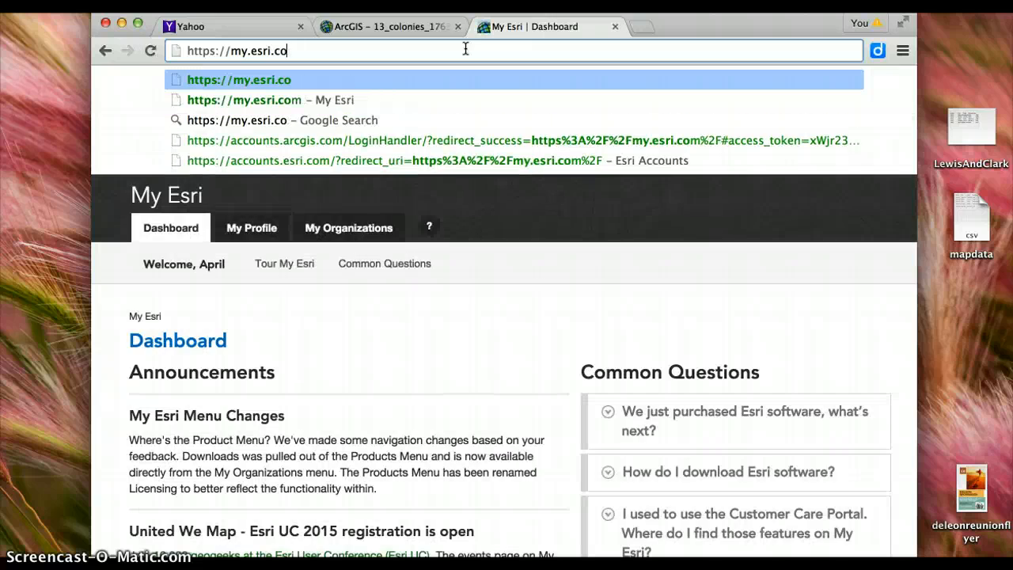
pyautogui.press('BackSpace')
pyautogui.press('BackSpace')
pyautogui.press('BackSpace')
pyautogui.press('BackSpace')
pyautogui.press('BackSpace')
pyautogui.write('arcgis.com')
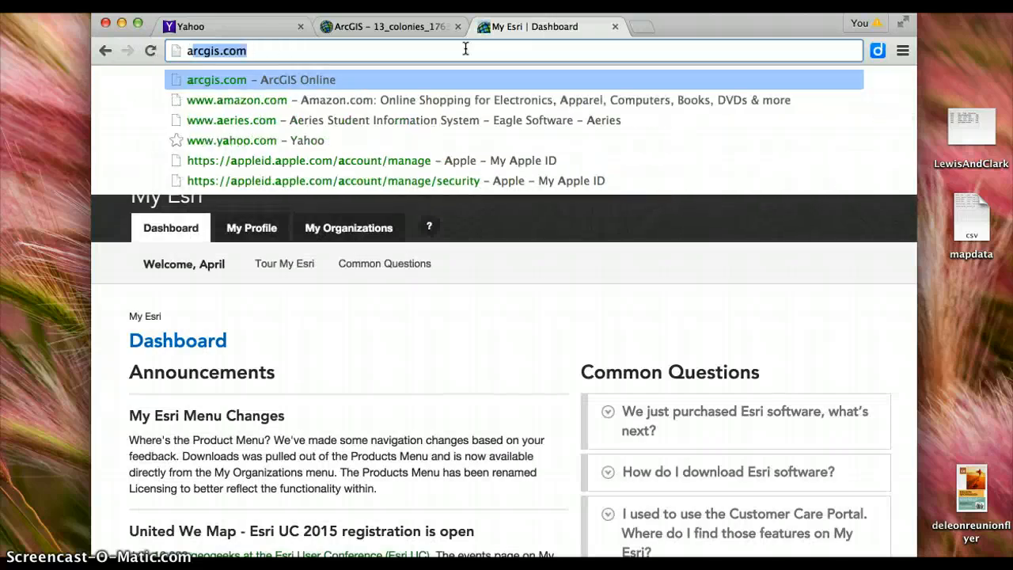
pyautogui.press('Return')
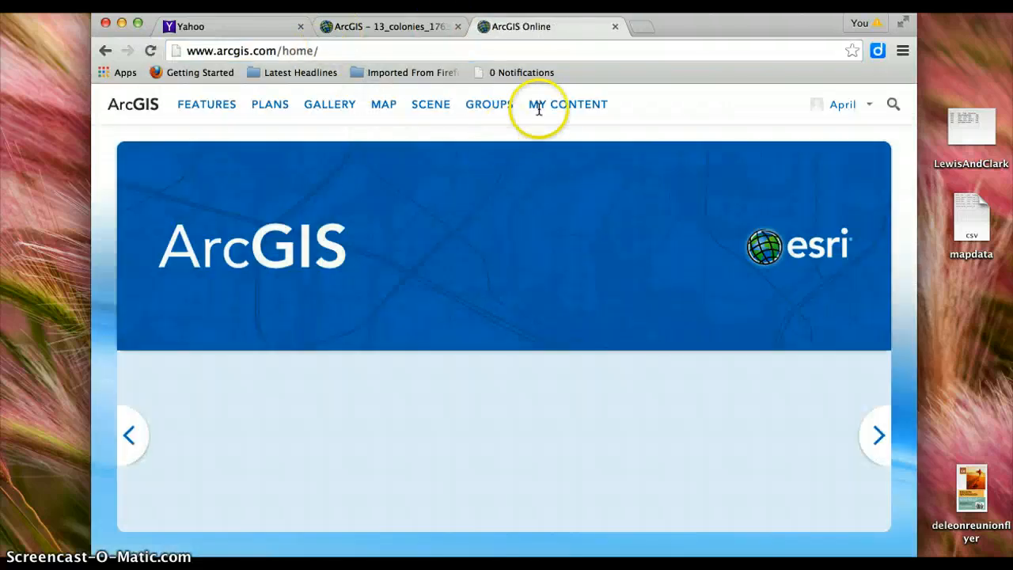
# - Open My Content and add the Trail of Tears feature layer to a map
pyautogui.click(558, 106)
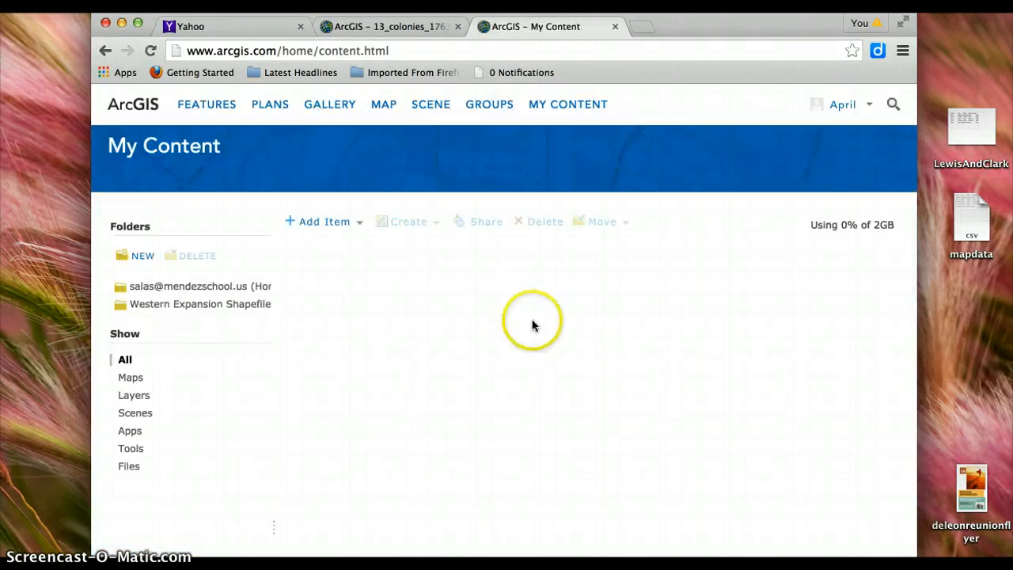
pyautogui.scroll(-4, 454, 467)
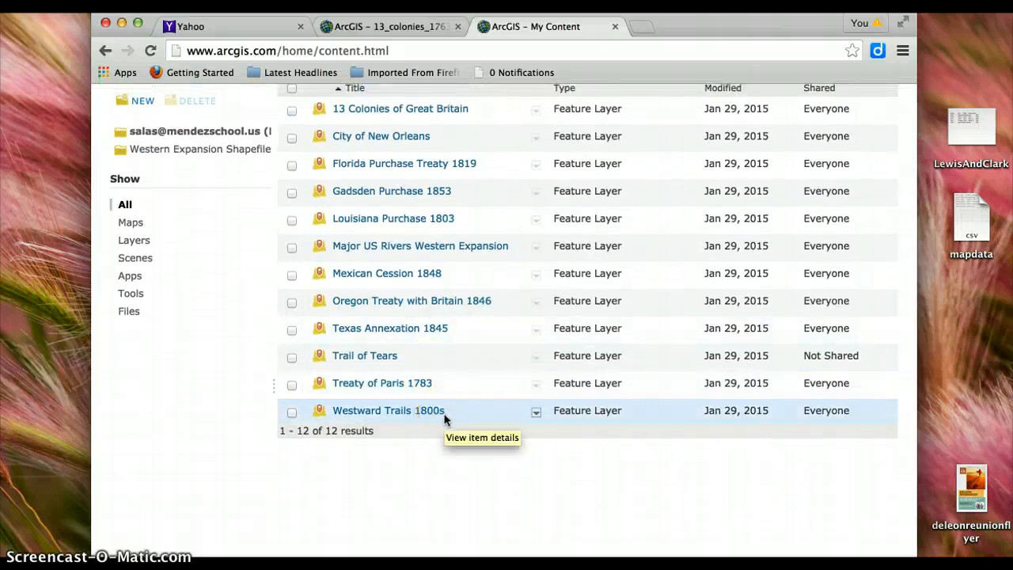
pyautogui.scroll(1, 444, 420)
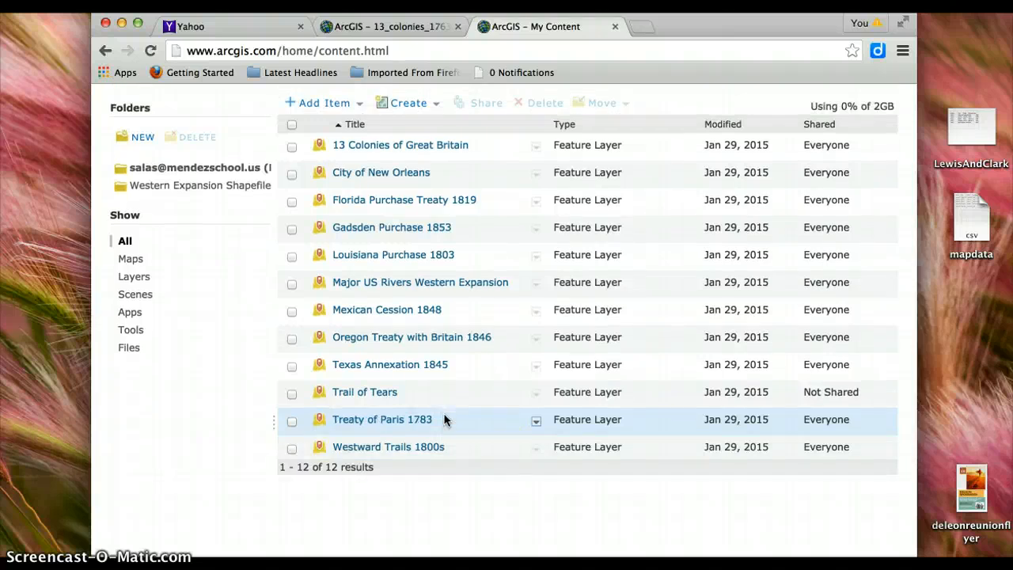
pyautogui.click(536, 394)
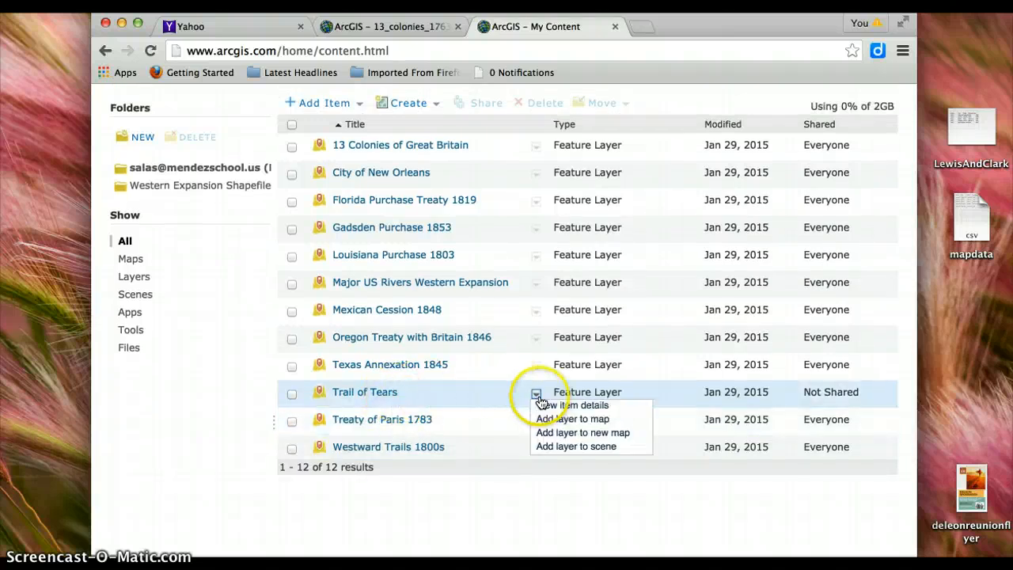
pyautogui.click(543, 418)
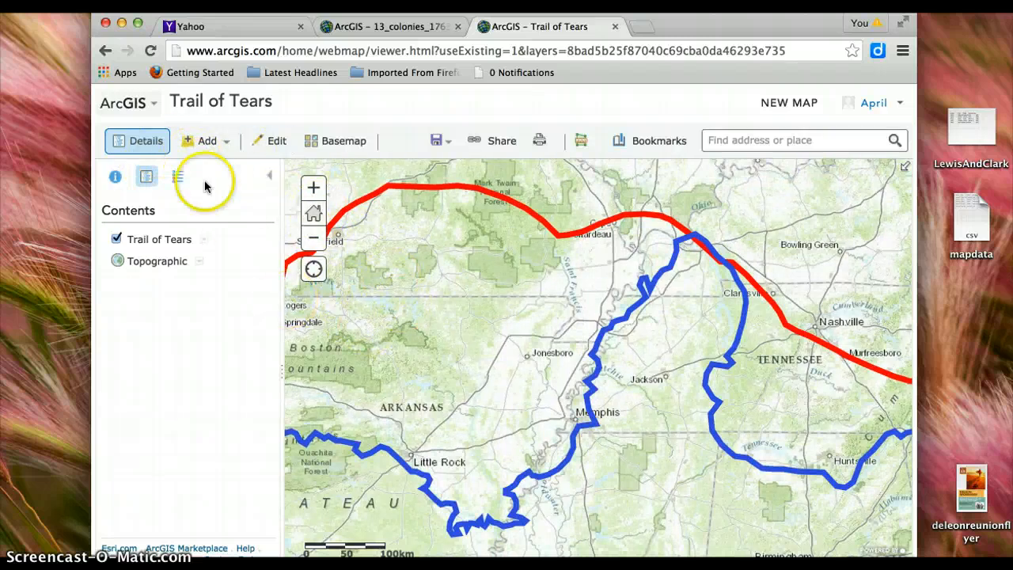
# - Review the Trail of Tears layer's options and symbol settings, including the attributes available to show, and return to the map contents
pyautogui.click(143, 175)
pyautogui.click(203, 239)
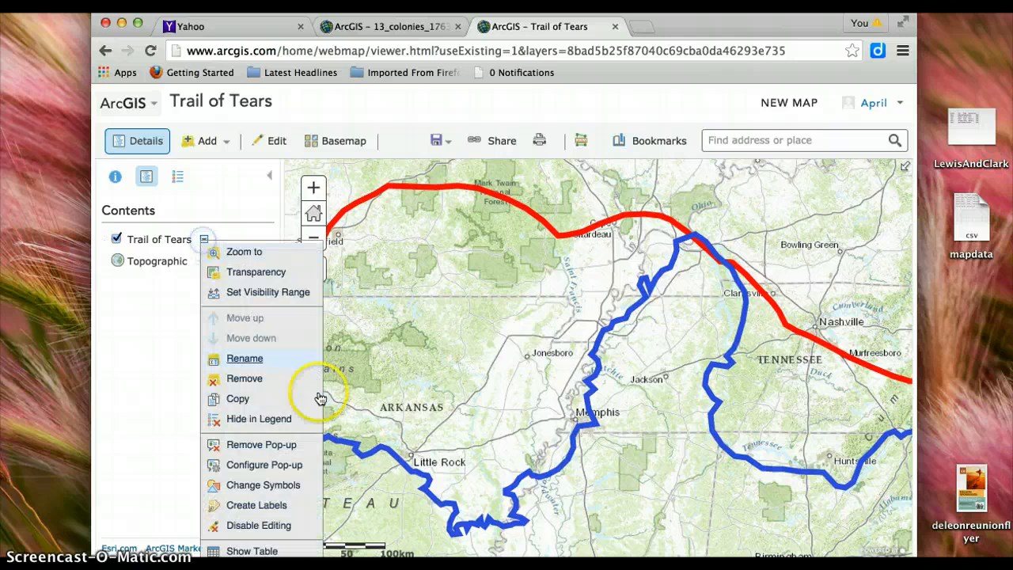
pyautogui.click(263, 484)
pyautogui.click(255, 272)
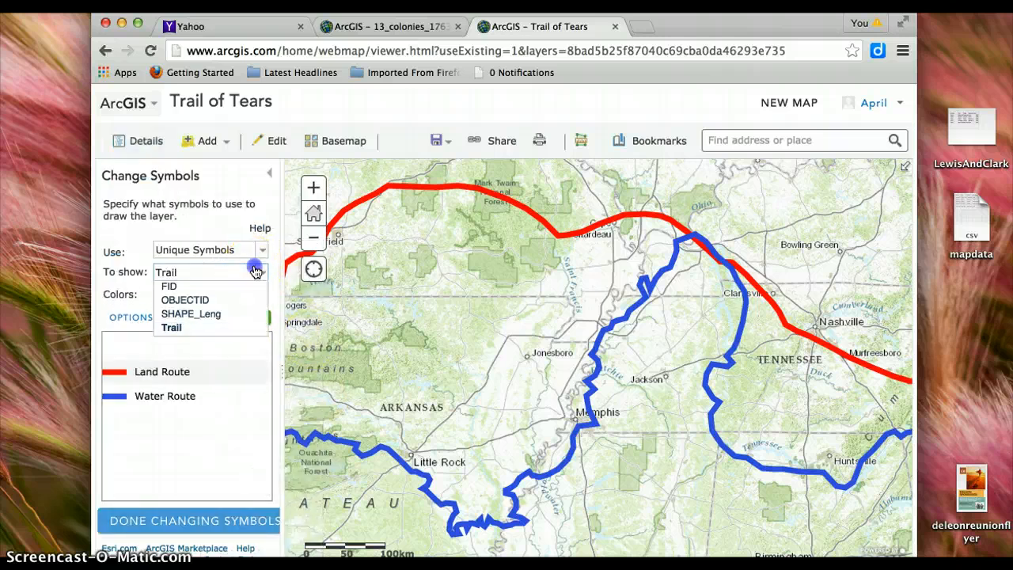
pyautogui.click(255, 272)
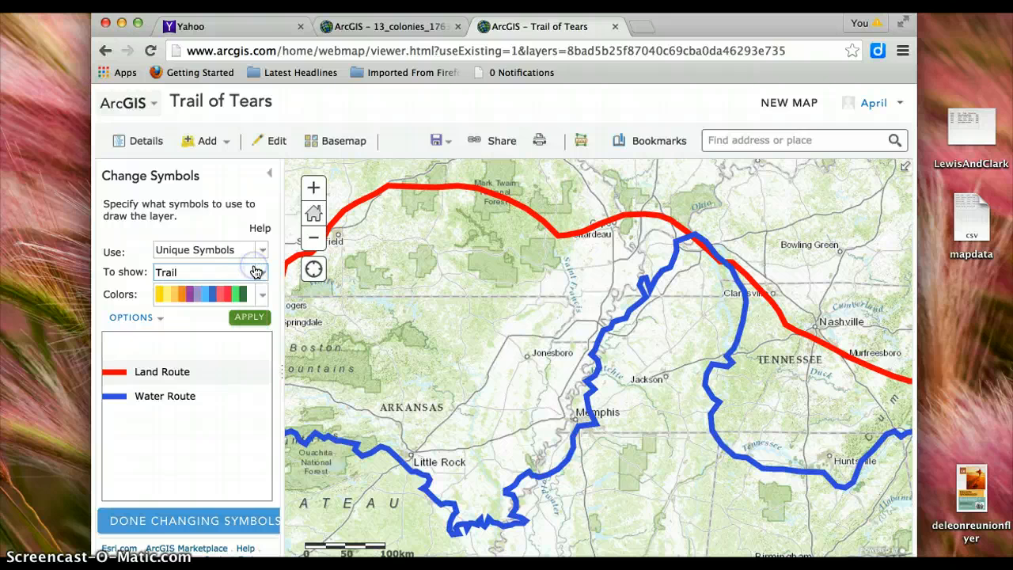
pyautogui.click(242, 320)
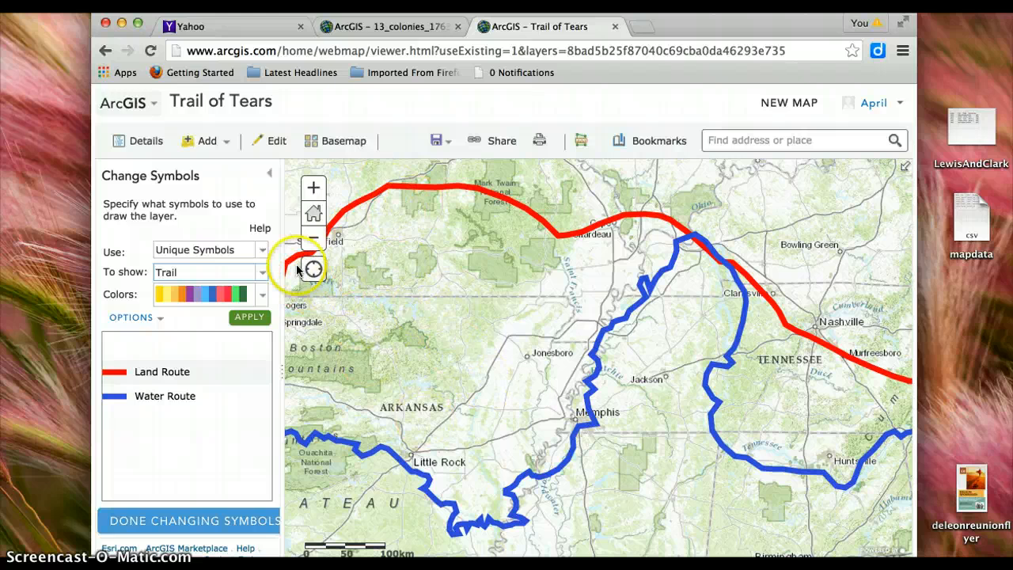
pyautogui.click(127, 141)
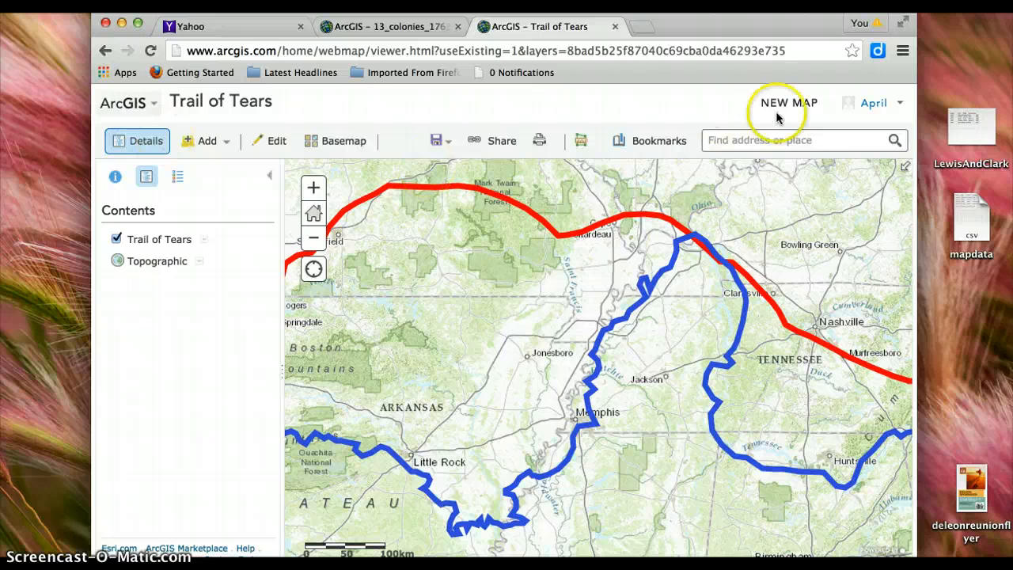